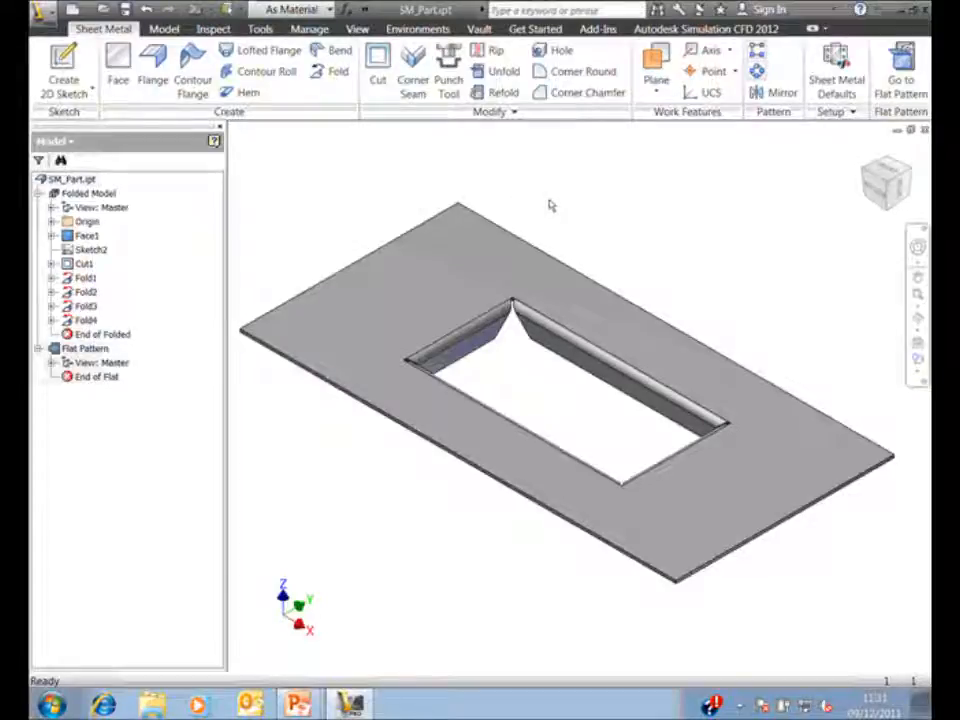
Step: Make a derived part named MBM9 from the sheet metal part's solid bodies, without placing it in a target assembly
left_click(321, 27)
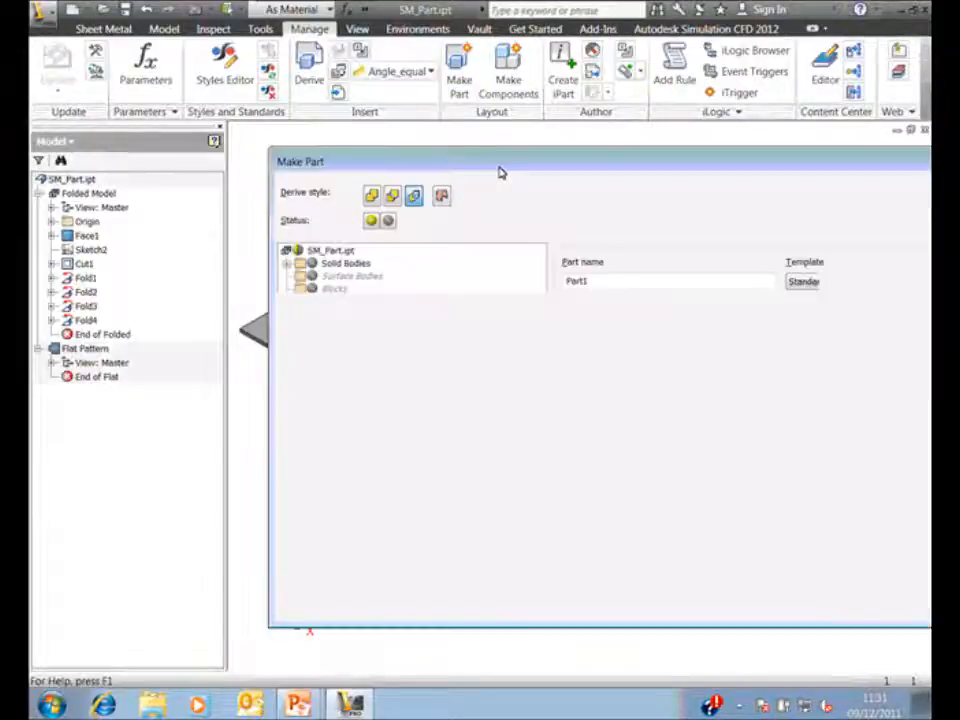
left_click_drag(499, 171, 395, 115)
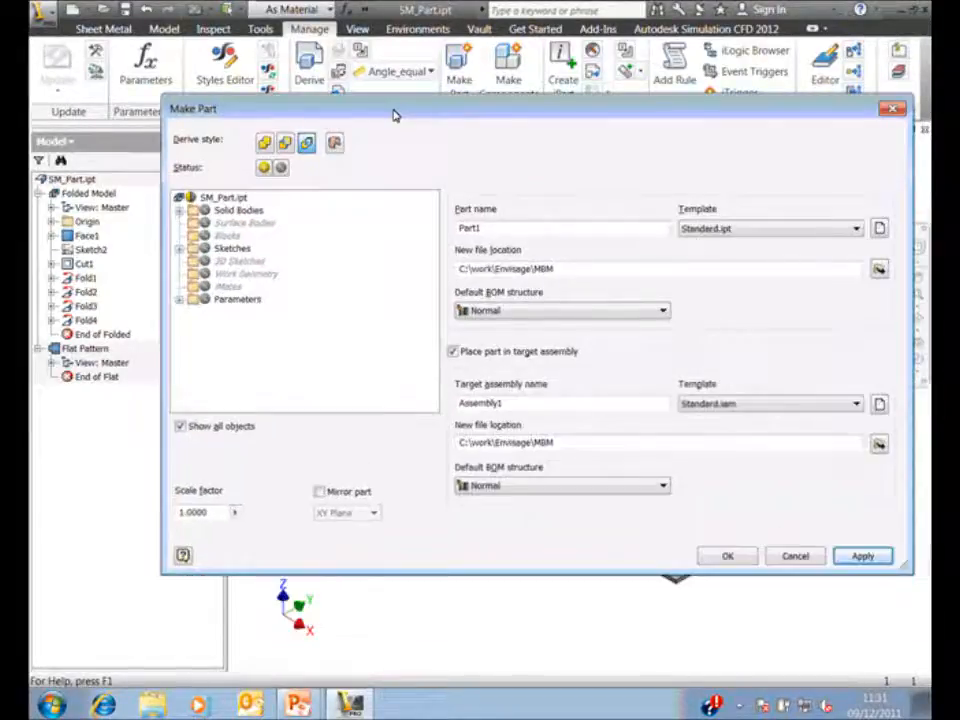
double_click(489, 227)
type("MBM8")
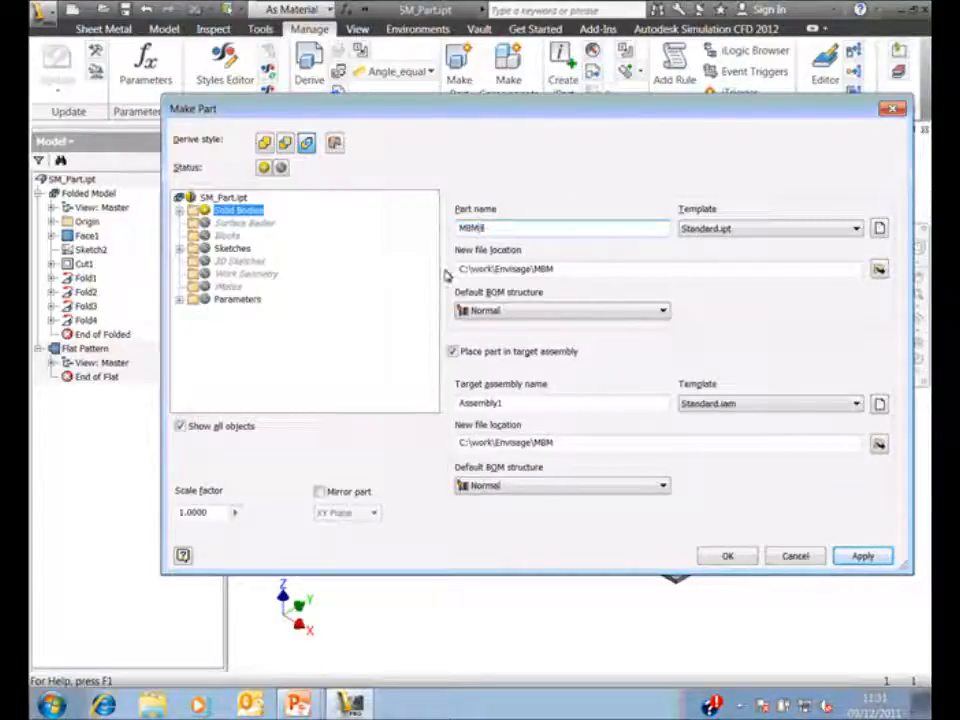
left_click(453, 352)
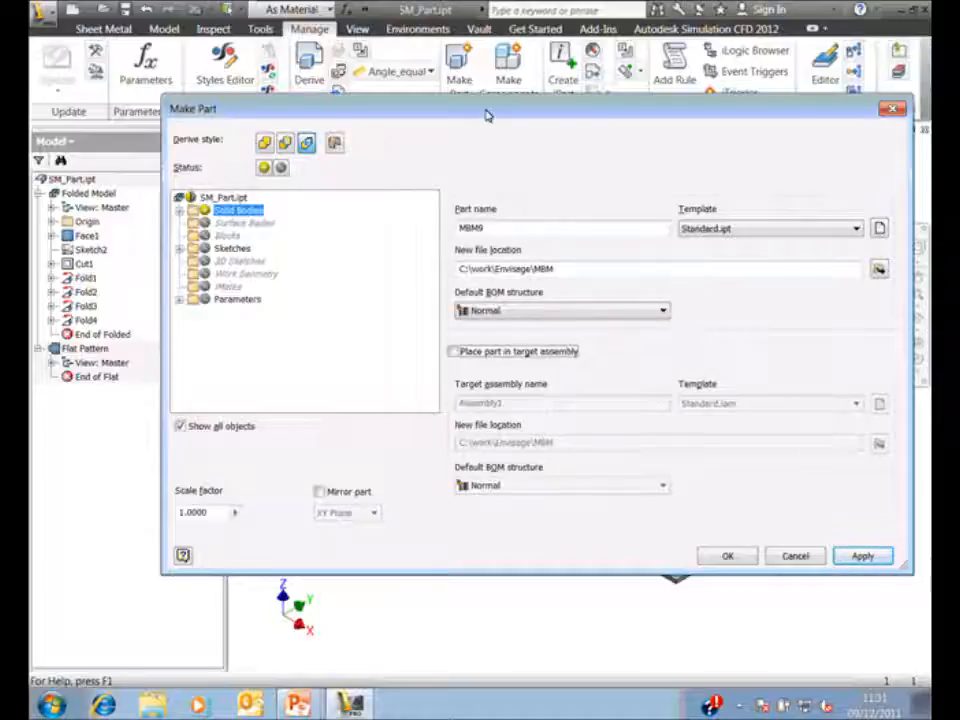
left_click_drag(480, 107, 480, 110)
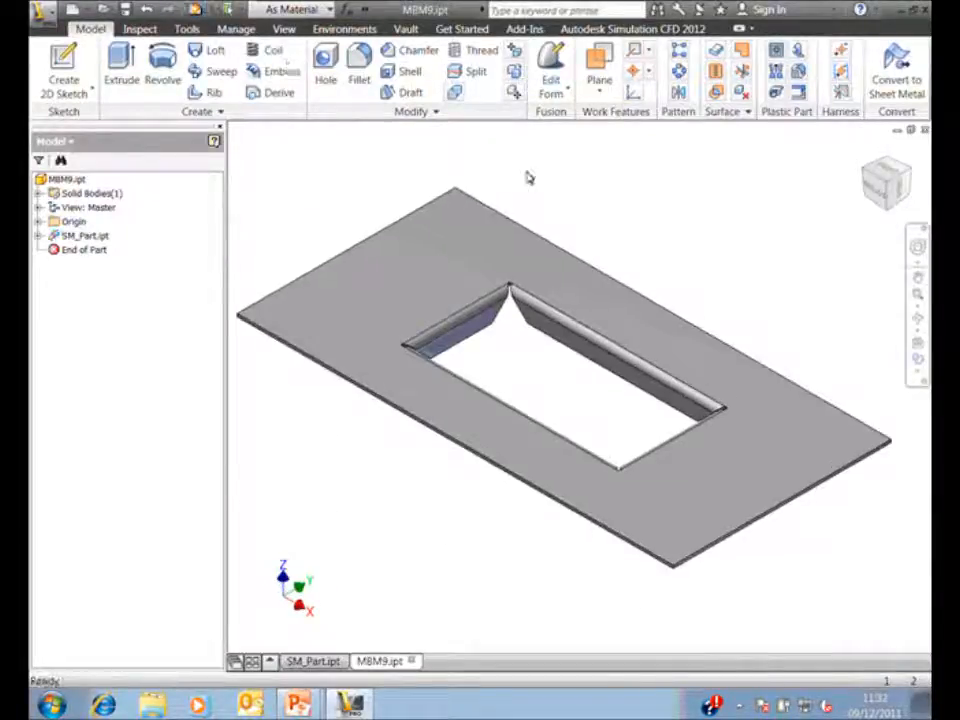
left_click_drag(882, 182, 881, 187)
middle_click_drag(744, 206, 759, 204)
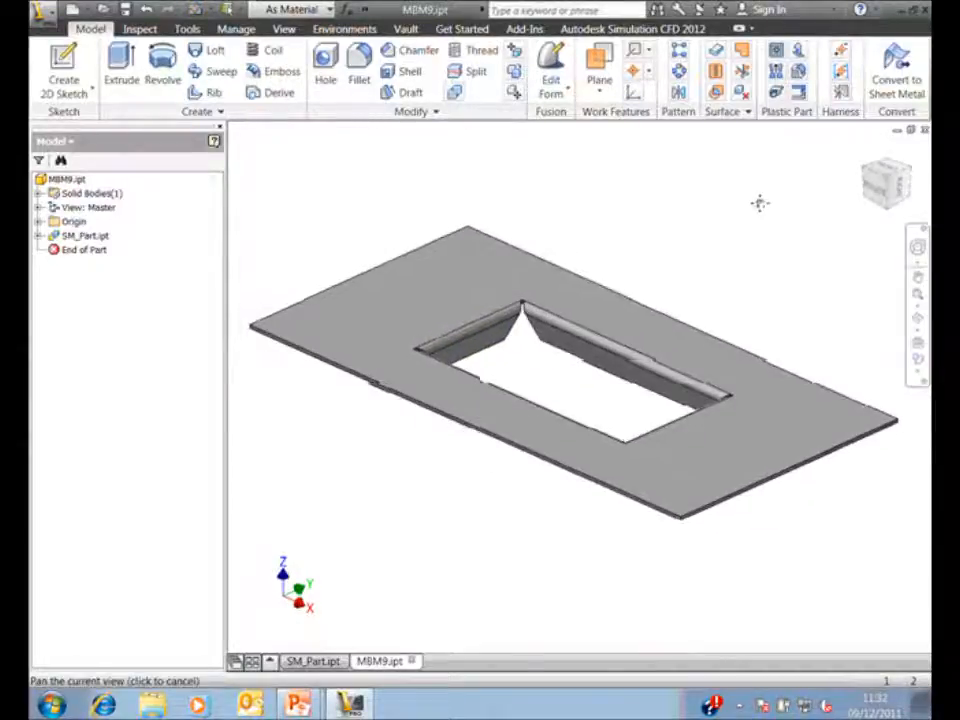
left_click(66, 179)
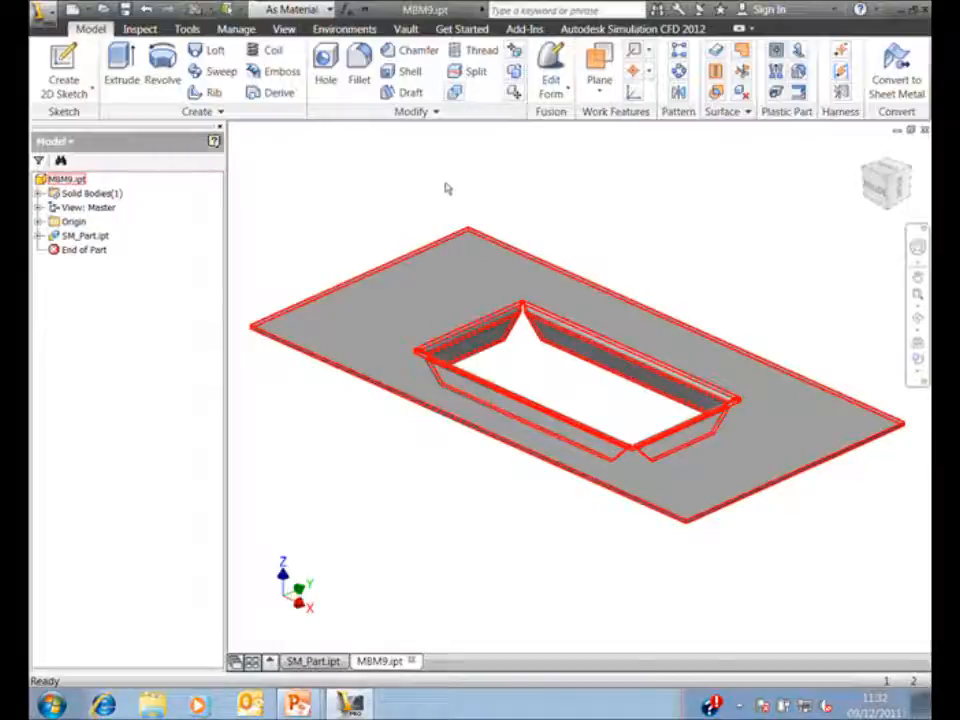
left_click(605, 210)
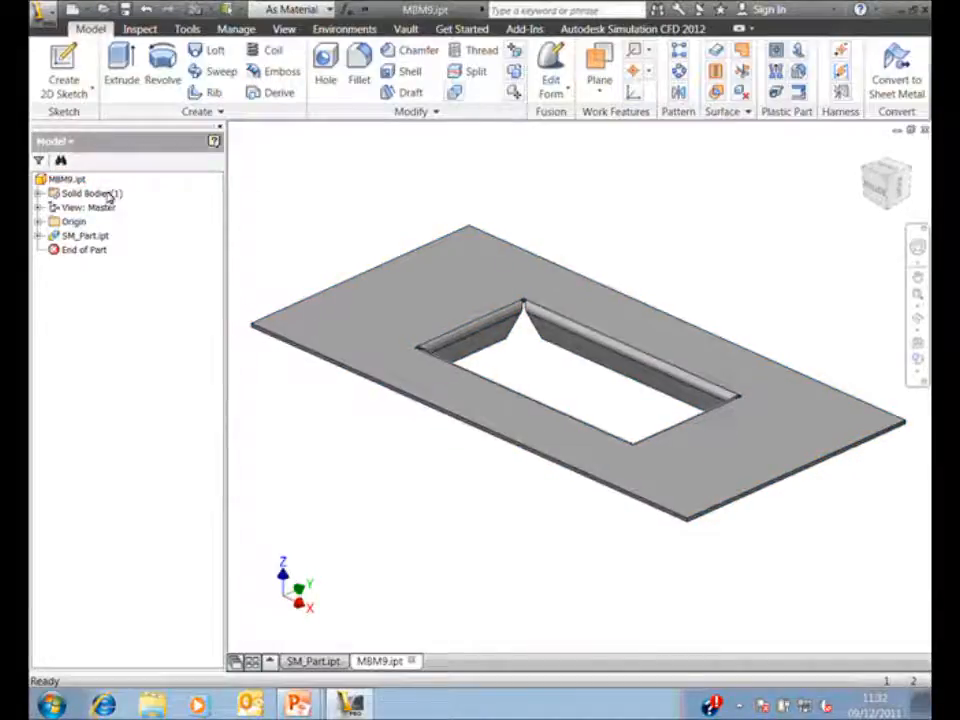
Step: Rename the derived solid body as SM_Part
left_click(38, 194)
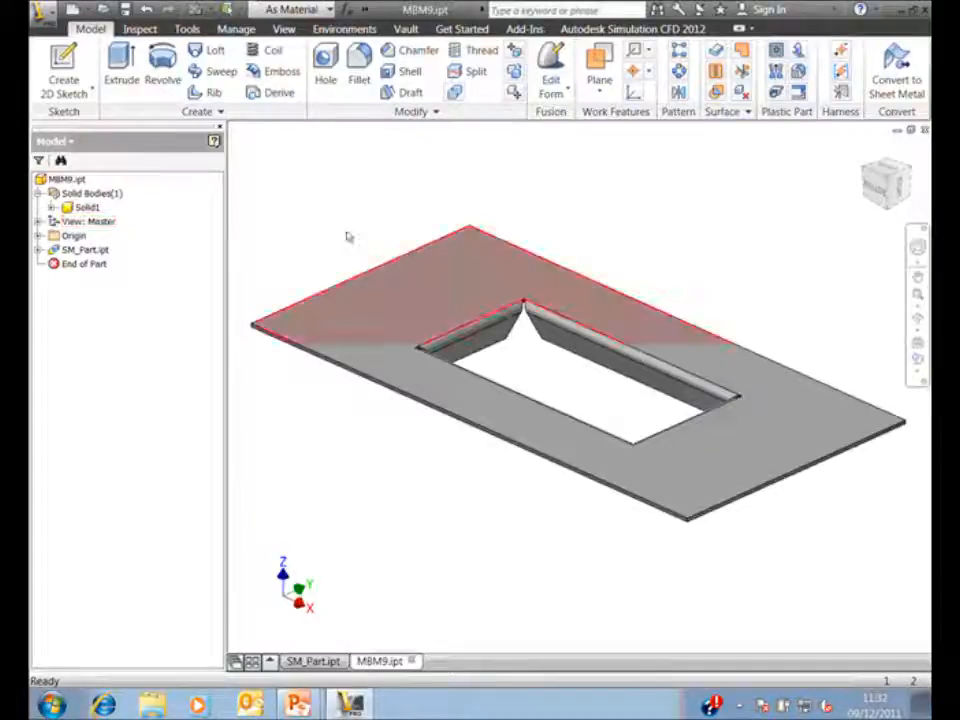
left_click(86, 207)
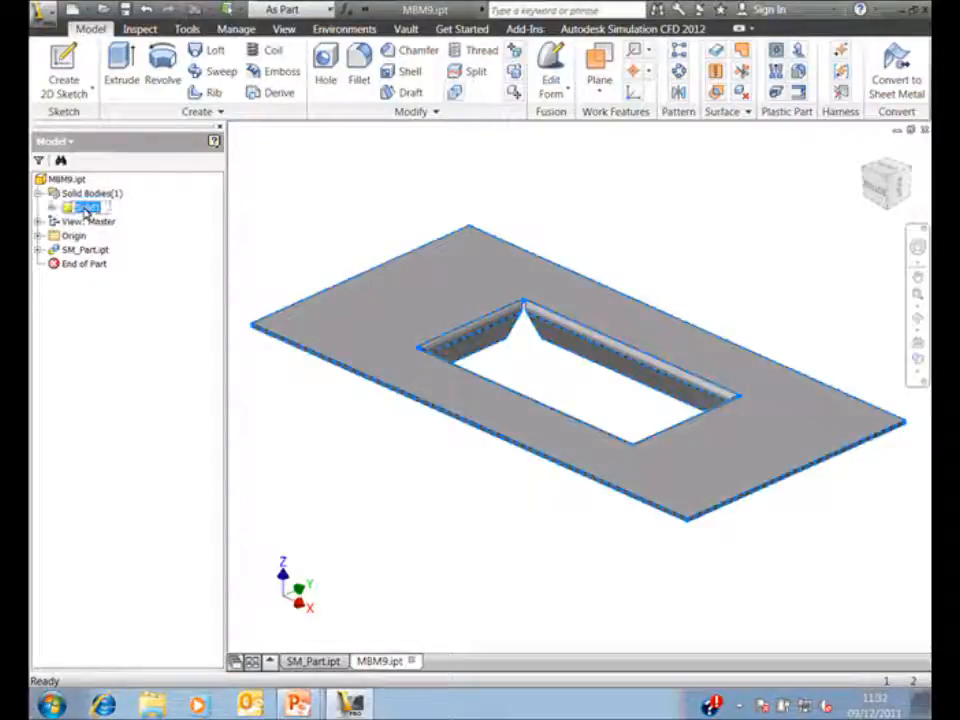
type("SM")
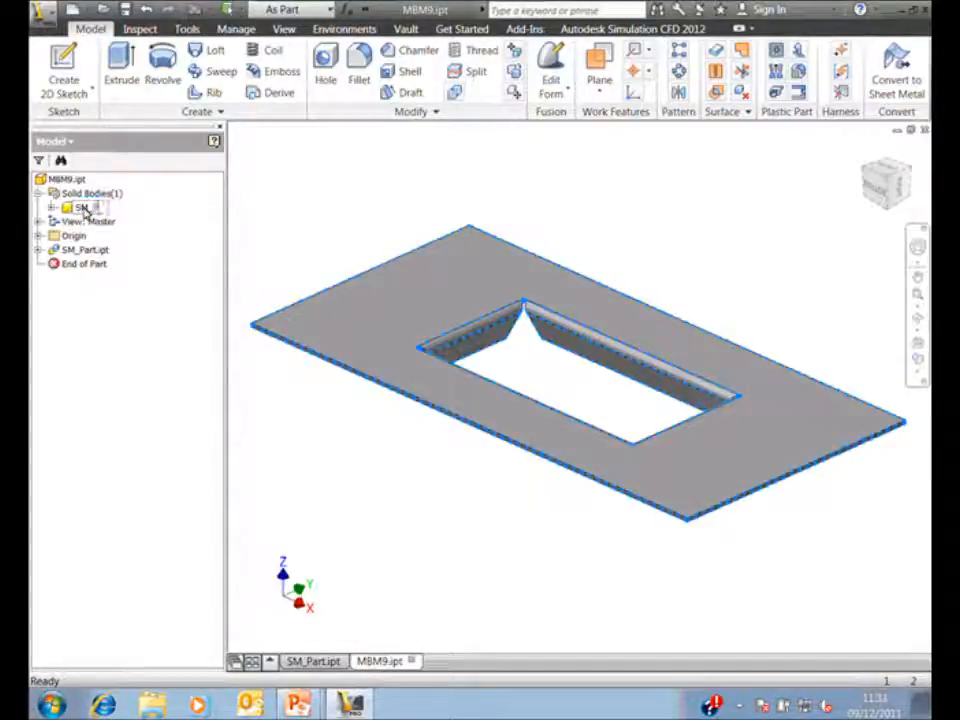
type("_Part")
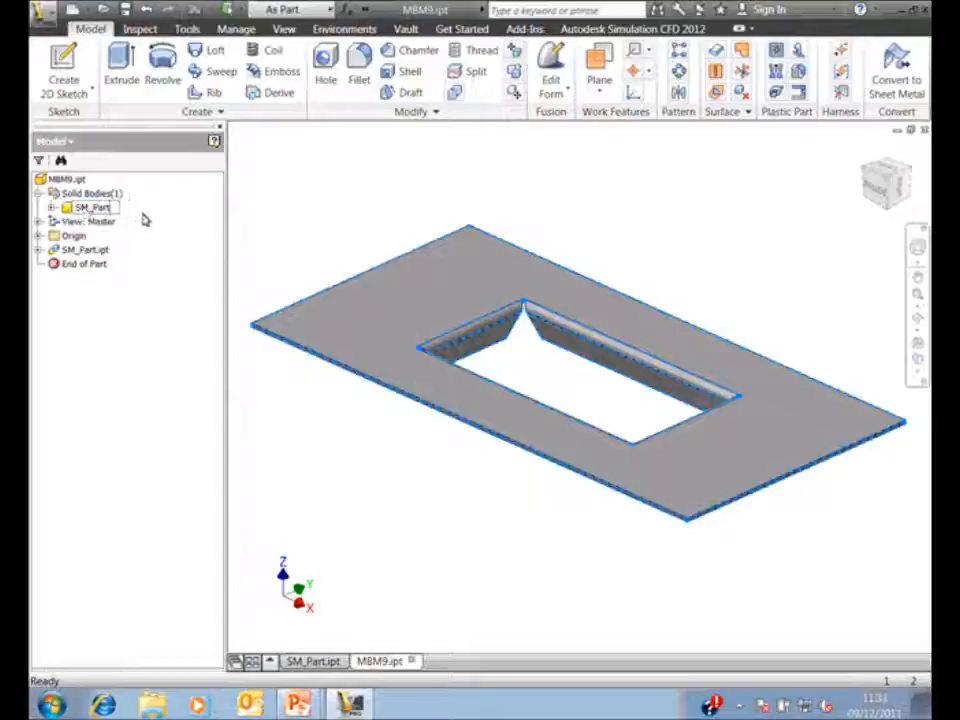
left_click(142, 214)
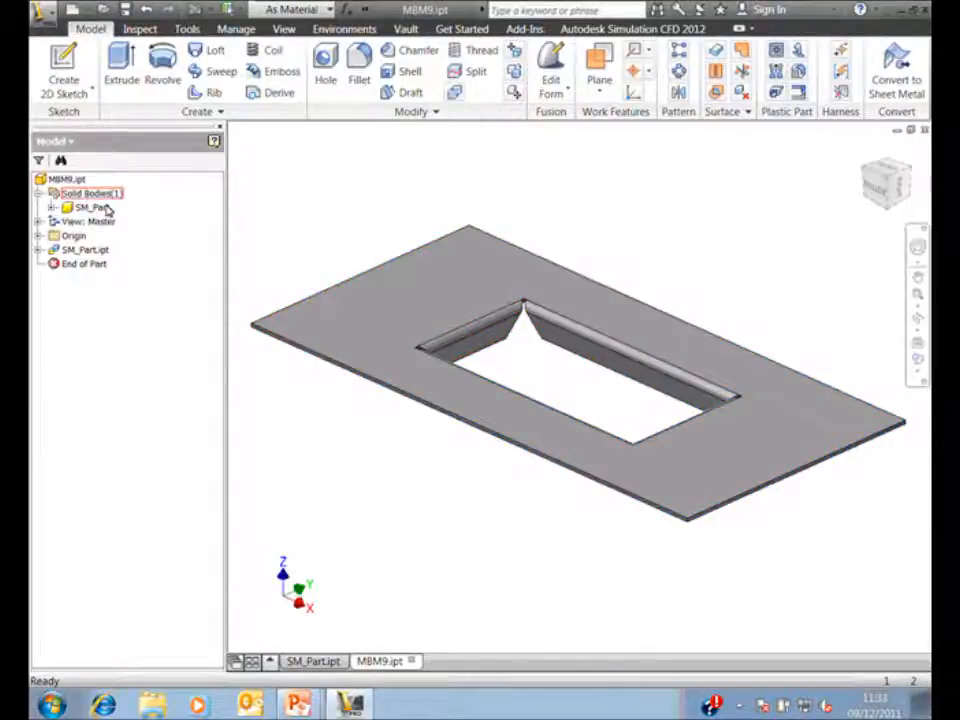
left_click(100, 208)
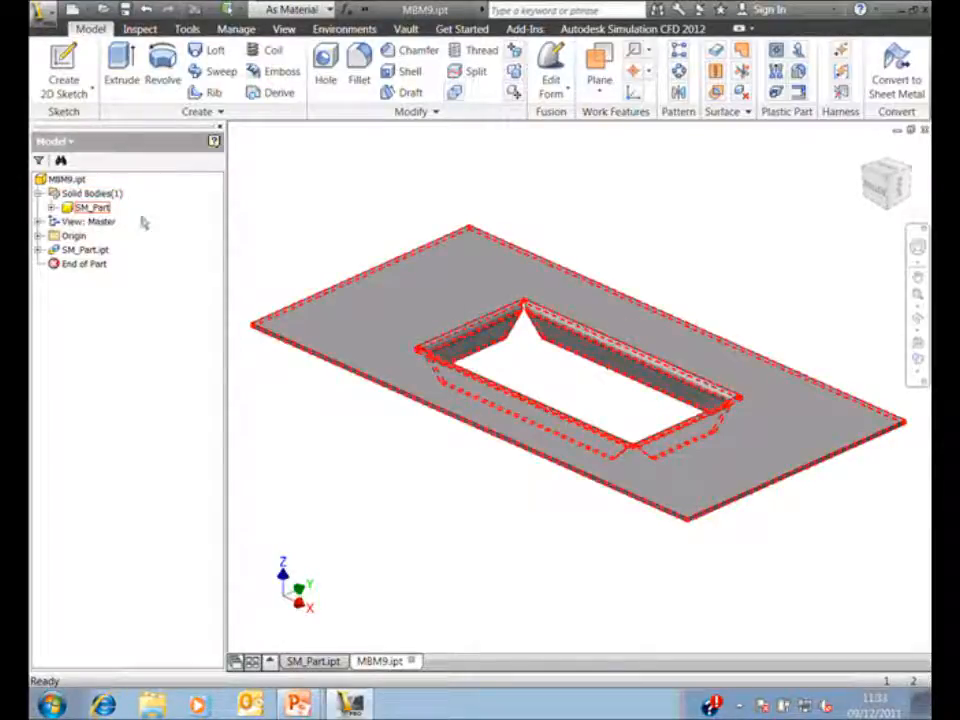
left_click(300, 204)
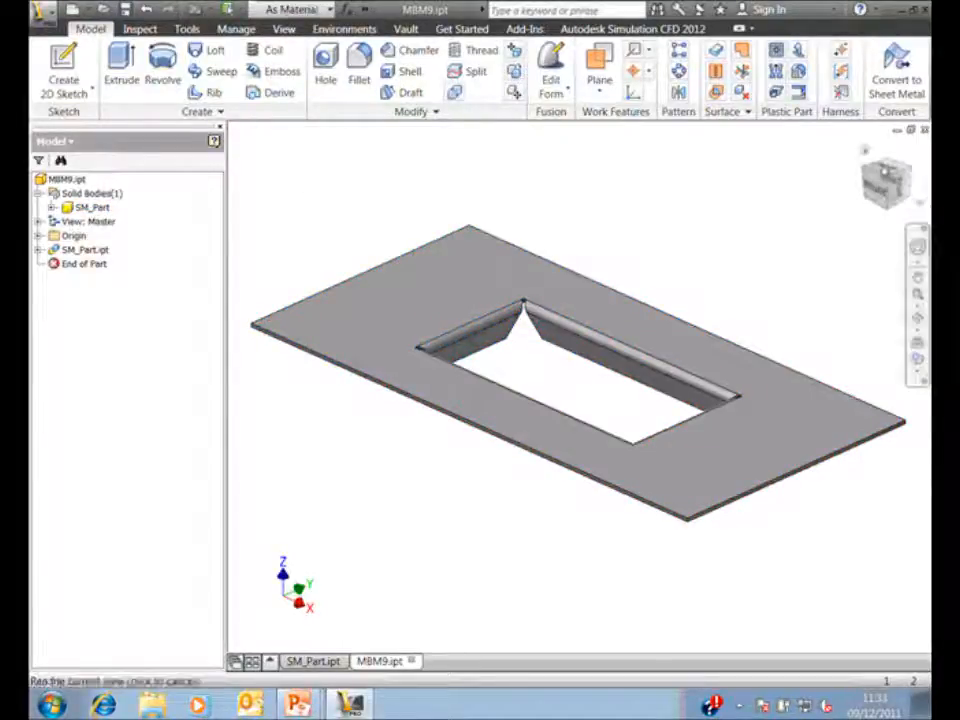
Step: Create a work plane offset 25 mm from the plate face on the side where the flanges project
mouse_move(884, 182)
left_mouse_down()
mouse_move(872, 310)
mouse_move(864, 307)
left_mouse_up()
middle_click_drag(484, 198, 461, 193)
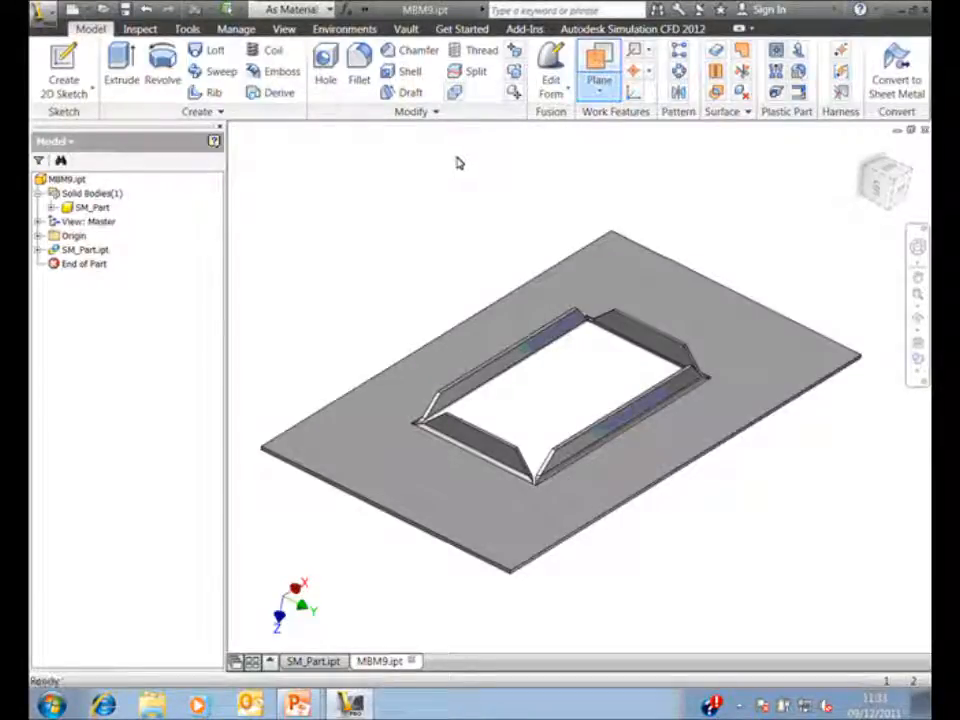
left_click(658, 294)
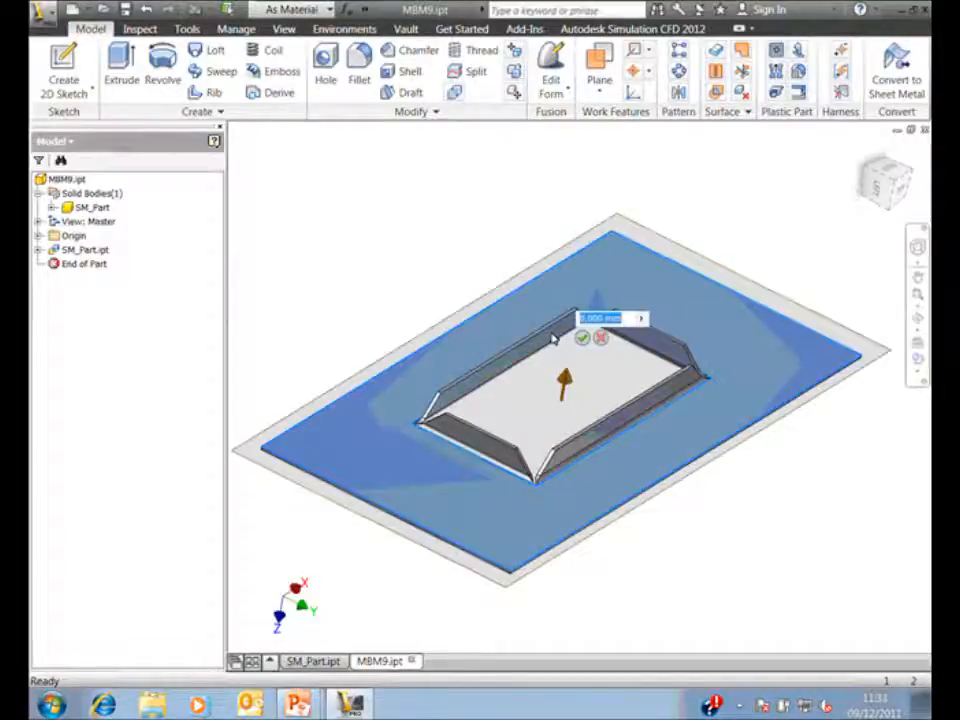
left_click_drag(564, 383, 568, 336)
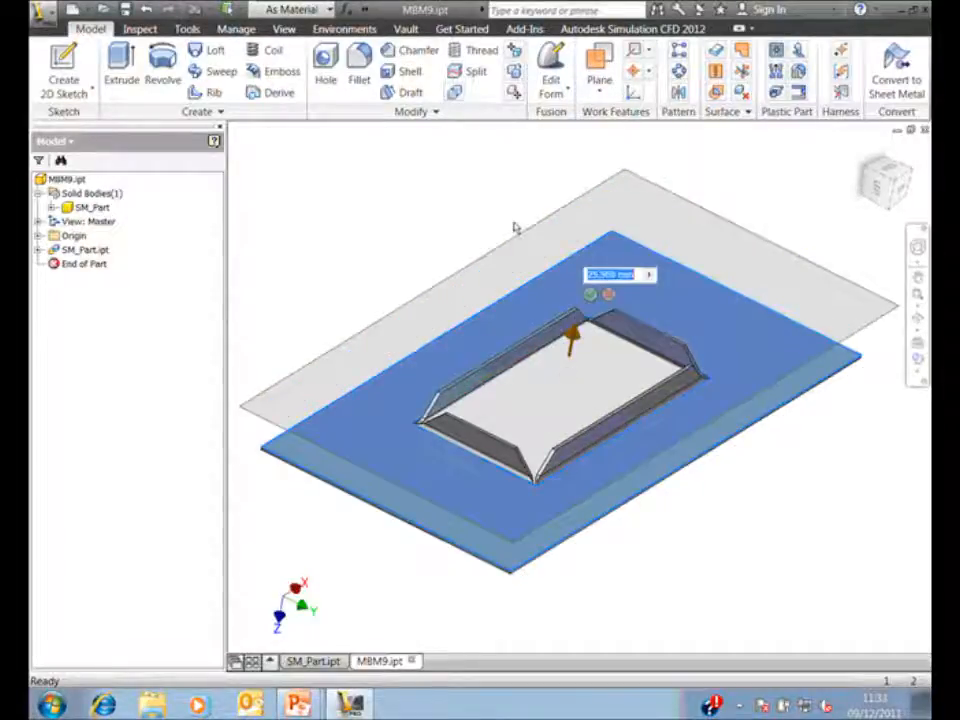
type("25")
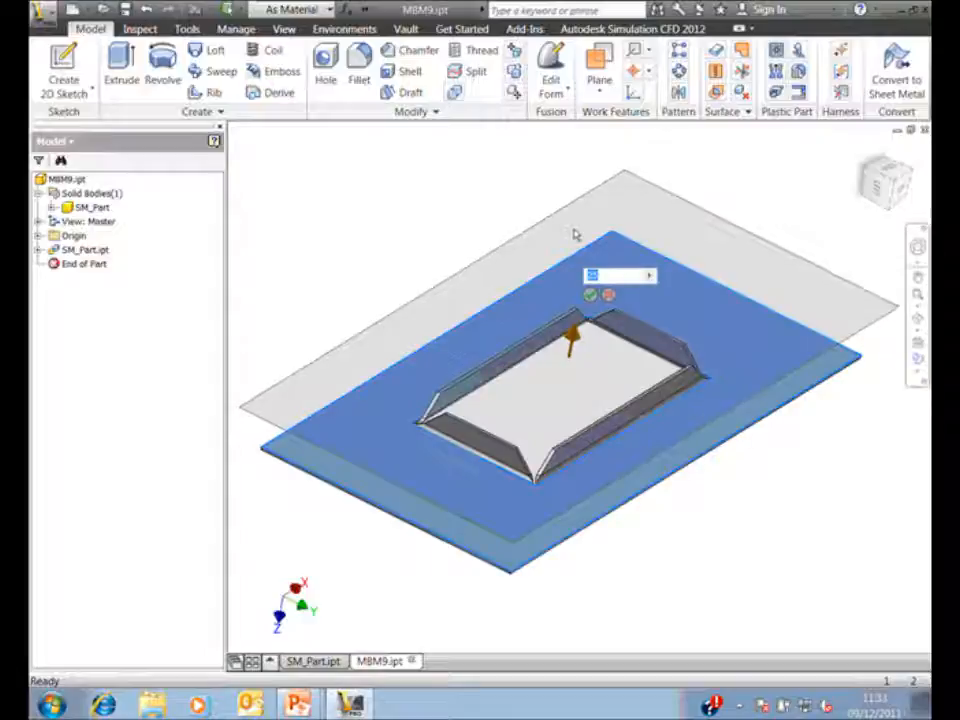
left_click(595, 295)
Step: Start a 2D sketch on the offset work plane
mouse_move(801, 180)
middle_mouse_down("shift")
mouse_move(851, 653)
mouse_move(848, 640)
middle_mouse_up("shift")
middle_click_drag(565, 380, 565, 520, "shift")
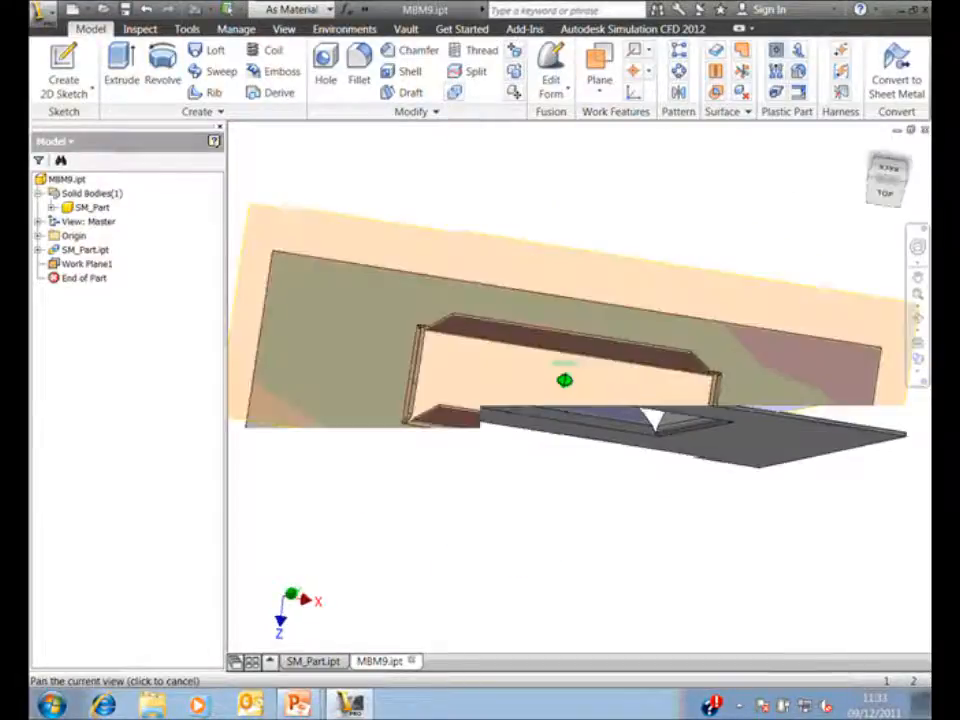
key("F6")
left_click(62, 66)
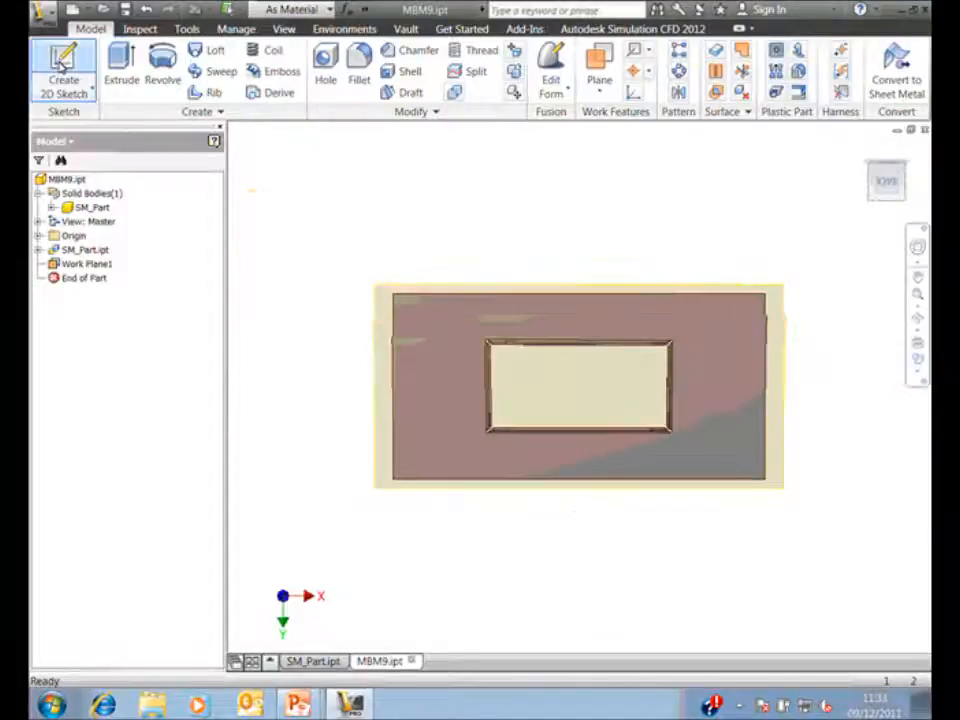
left_click(500, 345)
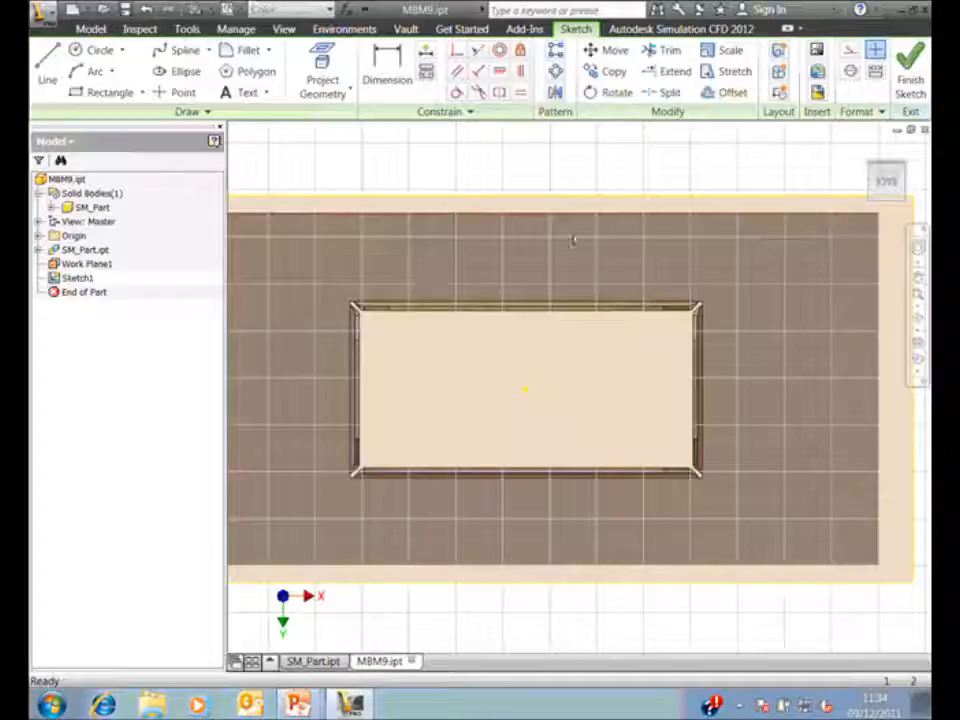
Step: Sketch a rectangle about 164 mm long and 25 mm high just above the plate's rectangular opening
left_click(98, 91)
left_click(338, 233)
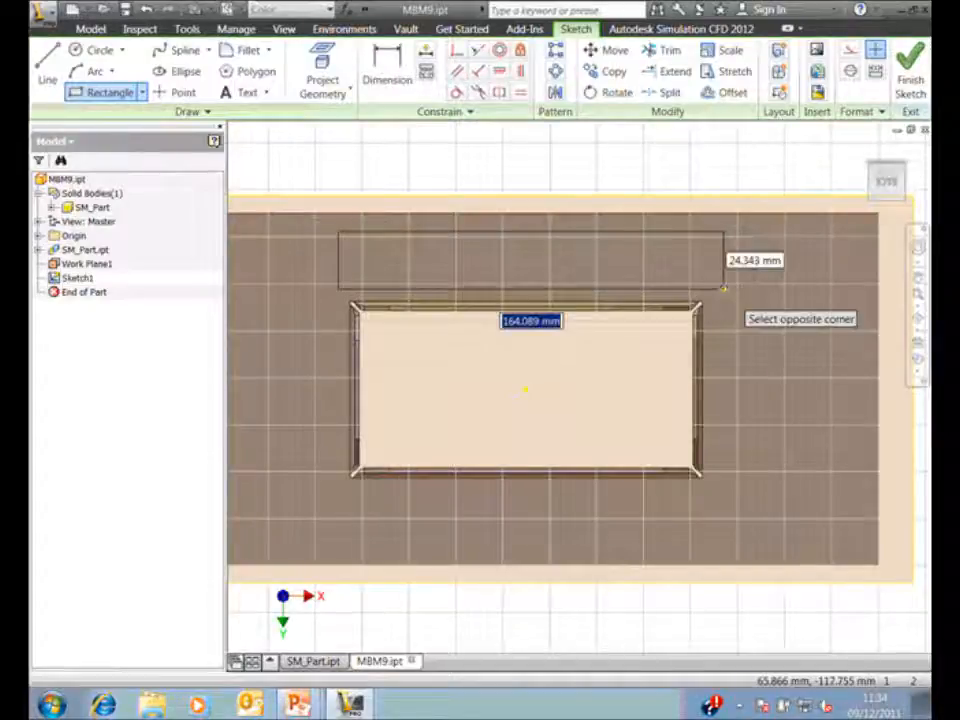
key("Tab")
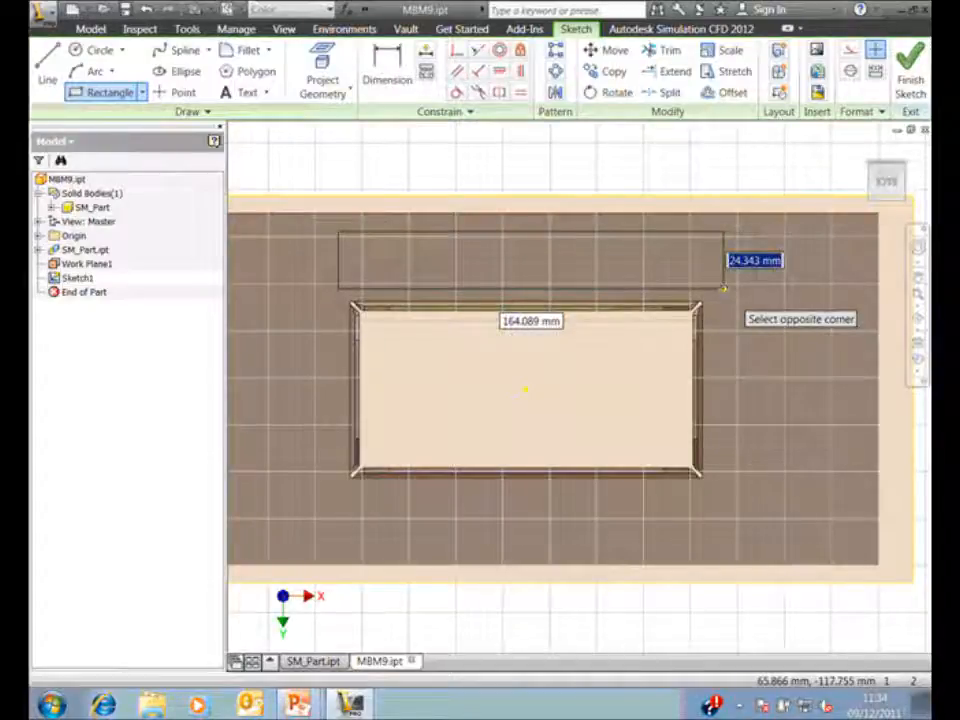
type("25")
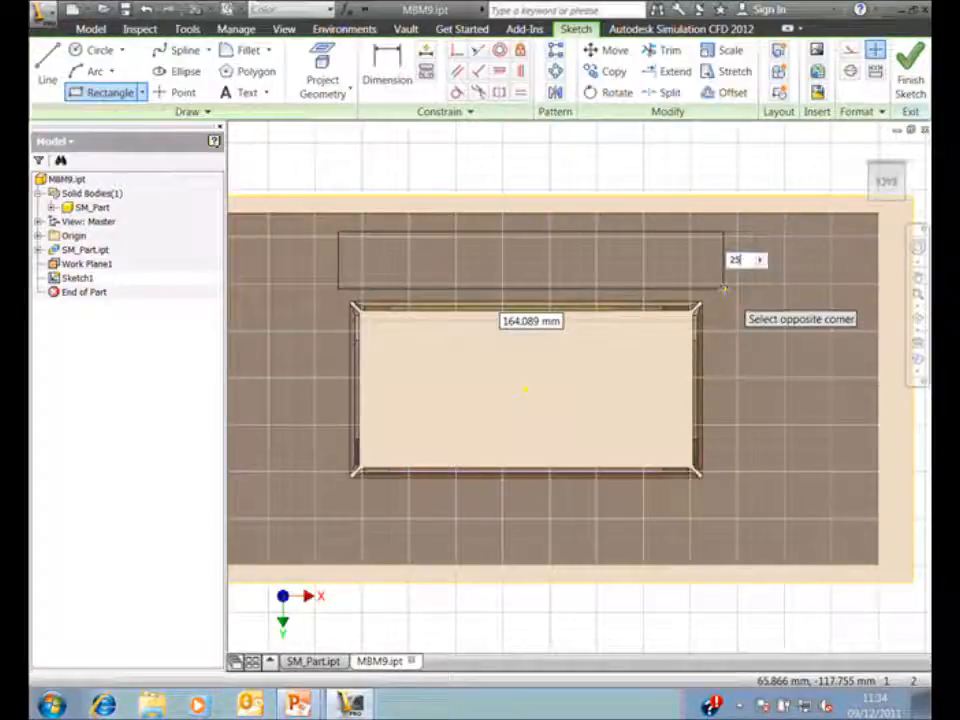
key("Return")
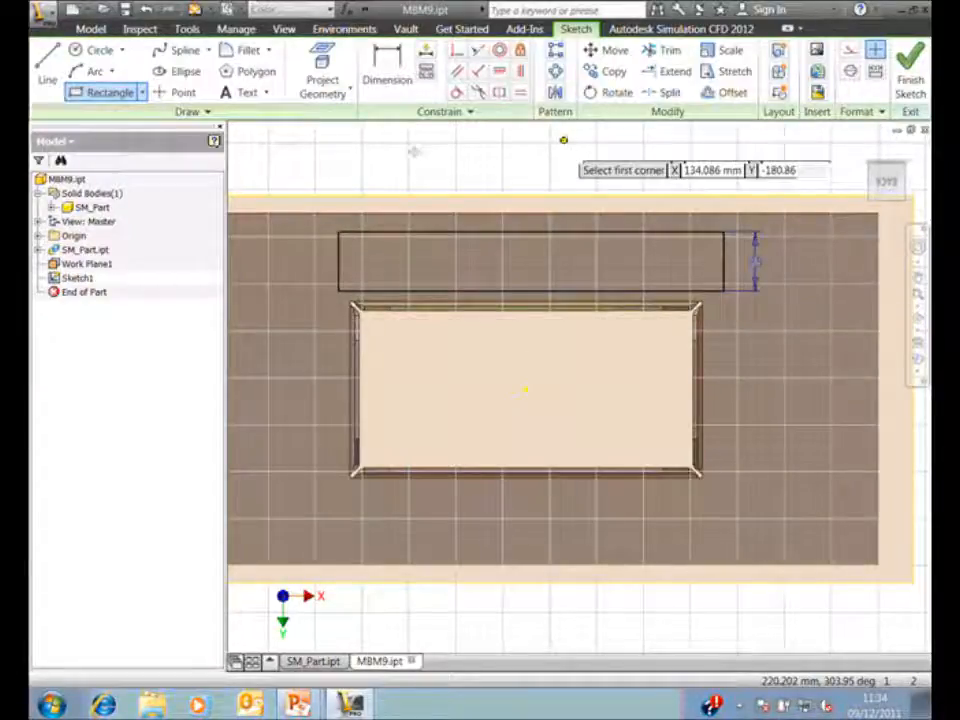
Step: Make the rectangle's two short sides collinear with the corresponding flange edges at both ends of the opening
left_click(477, 52)
left_click(338, 268)
left_click(357, 375)
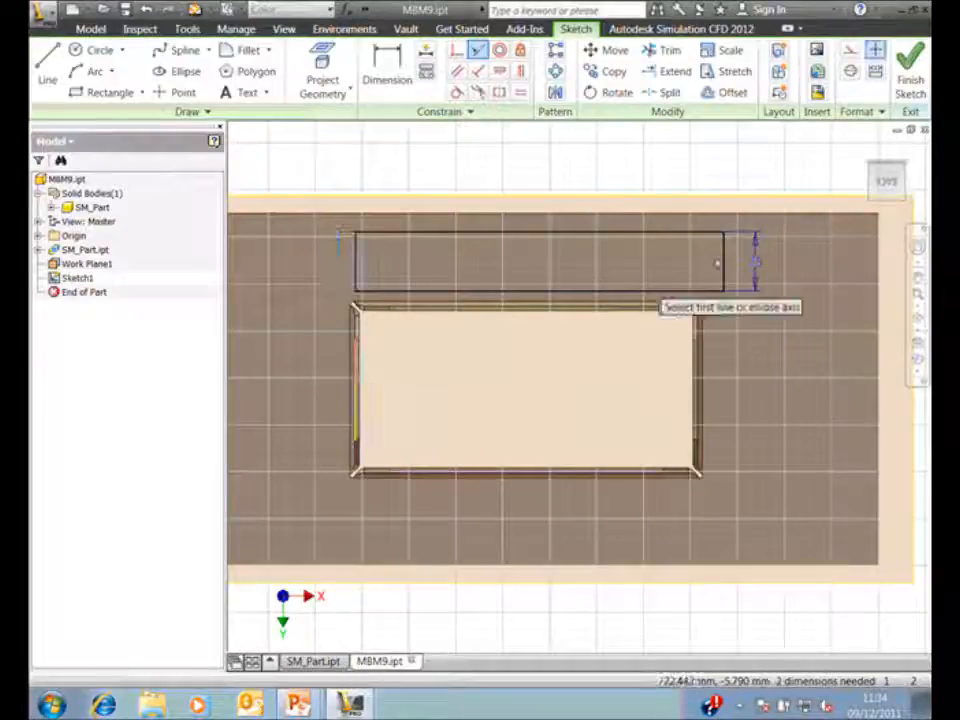
left_click(724, 262)
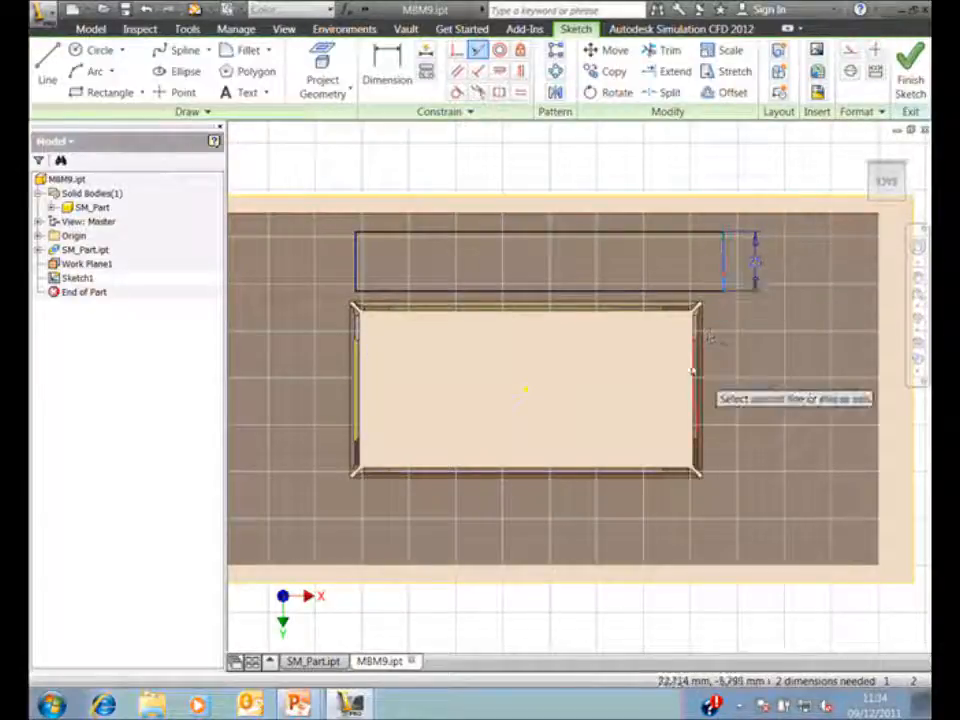
left_click(697, 385)
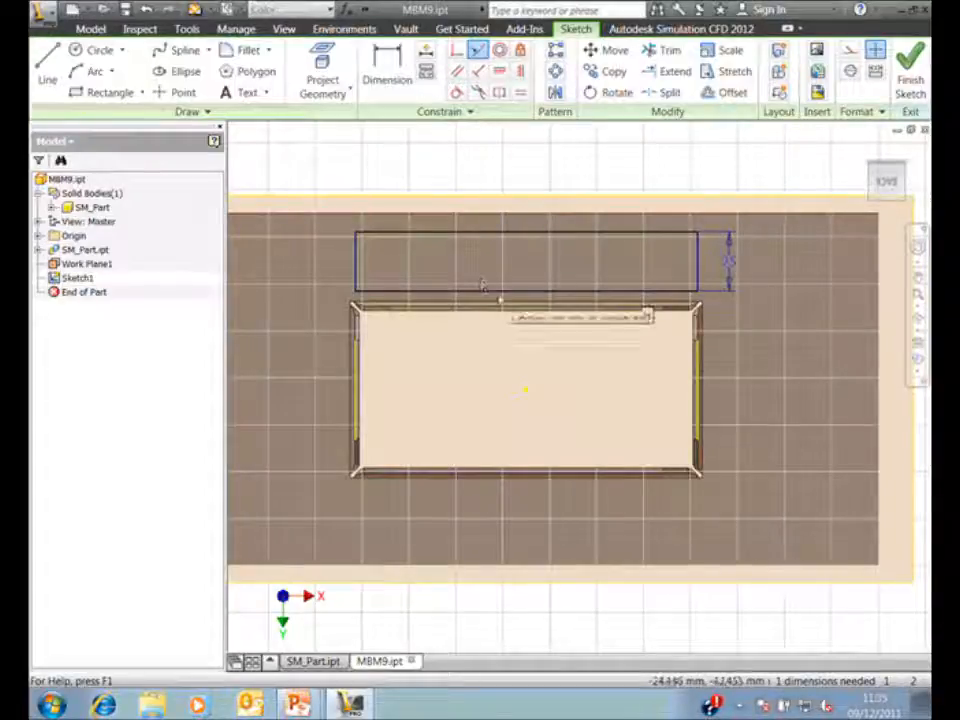
Step: Make the rectangle's lower line collinear with the flange edge along the opening's upper side and finish the sketch
left_click(508, 305)
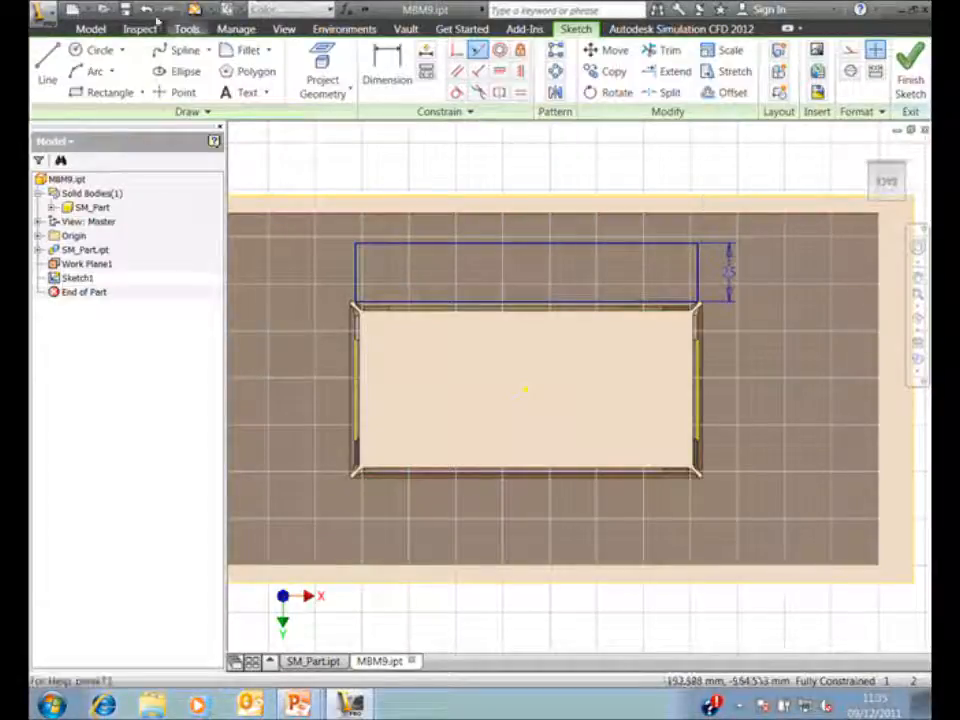
left_click(146, 9)
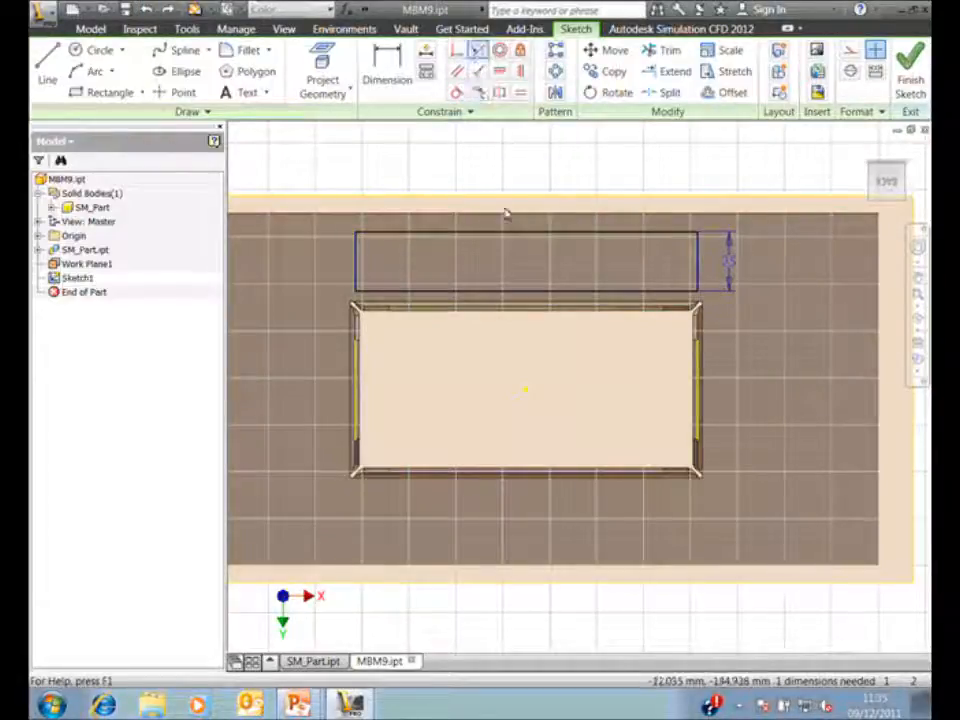
left_click(521, 310)
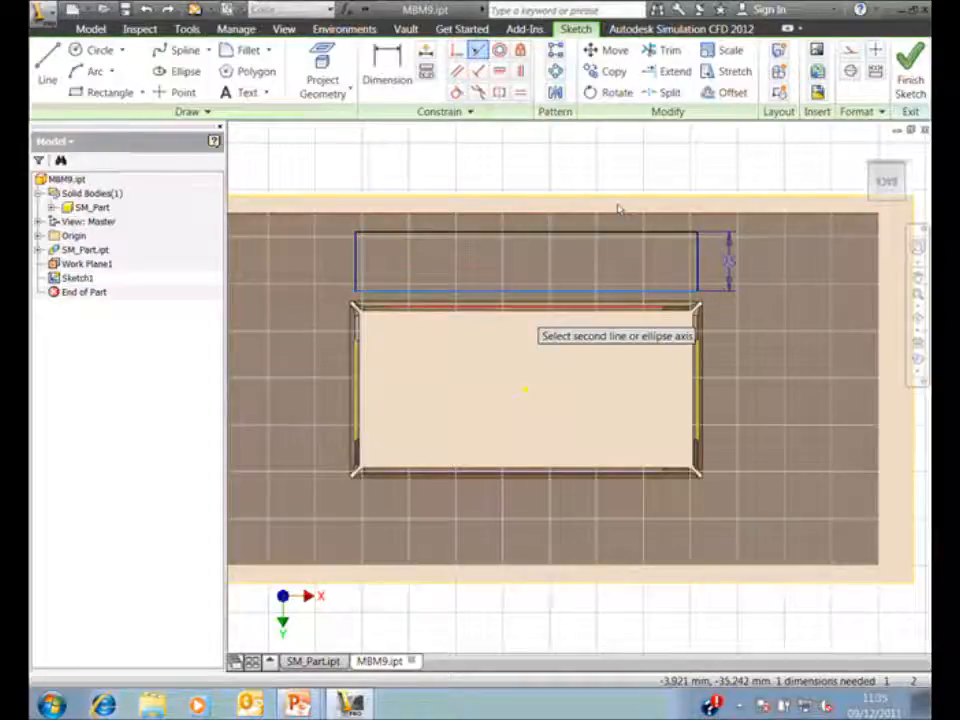
left_click(688, 209)
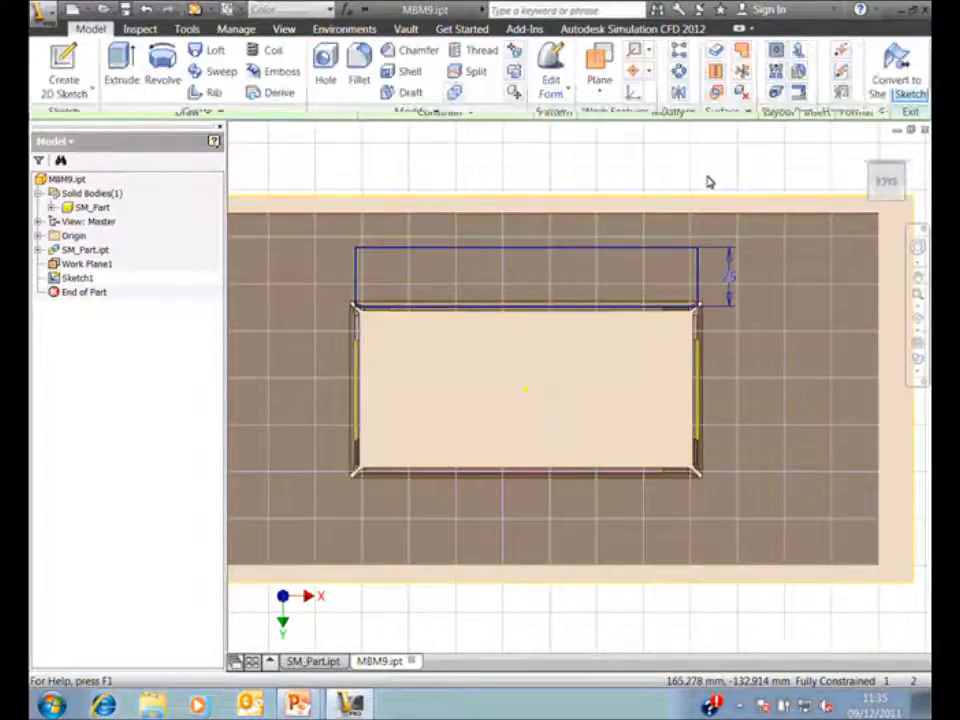
Step: Extrude the rectangle as a new solid, using the To extent with the sheet metal plate's face as its end
mouse_move(886, 182)
left_mouse_down()
mouse_move(878, 213)
mouse_move(898, 182)
left_mouse_up()
key("F6")
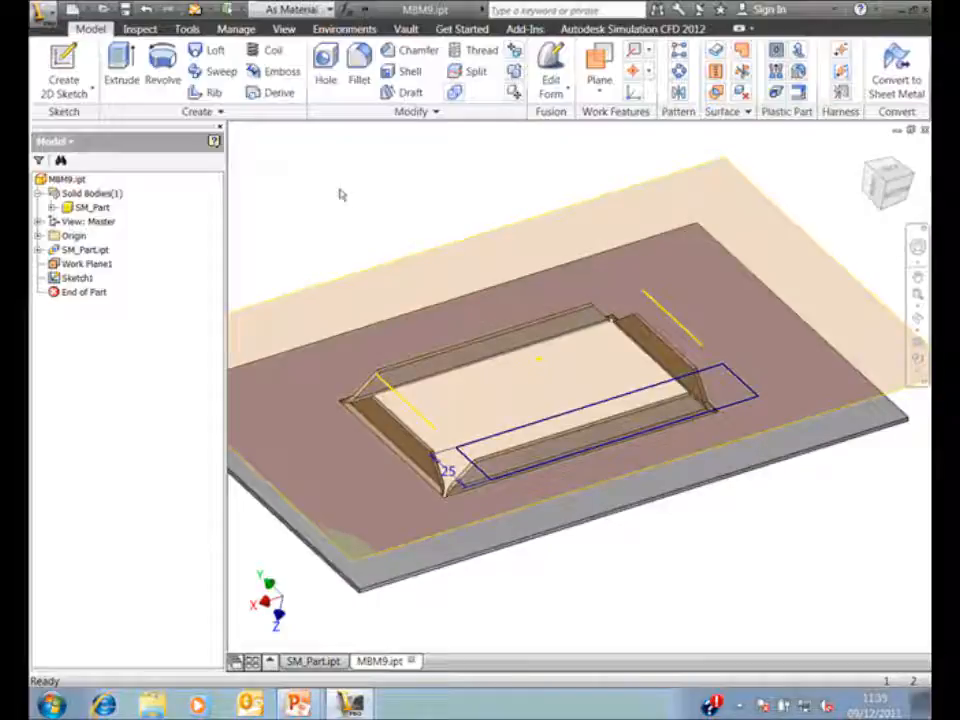
key("e")
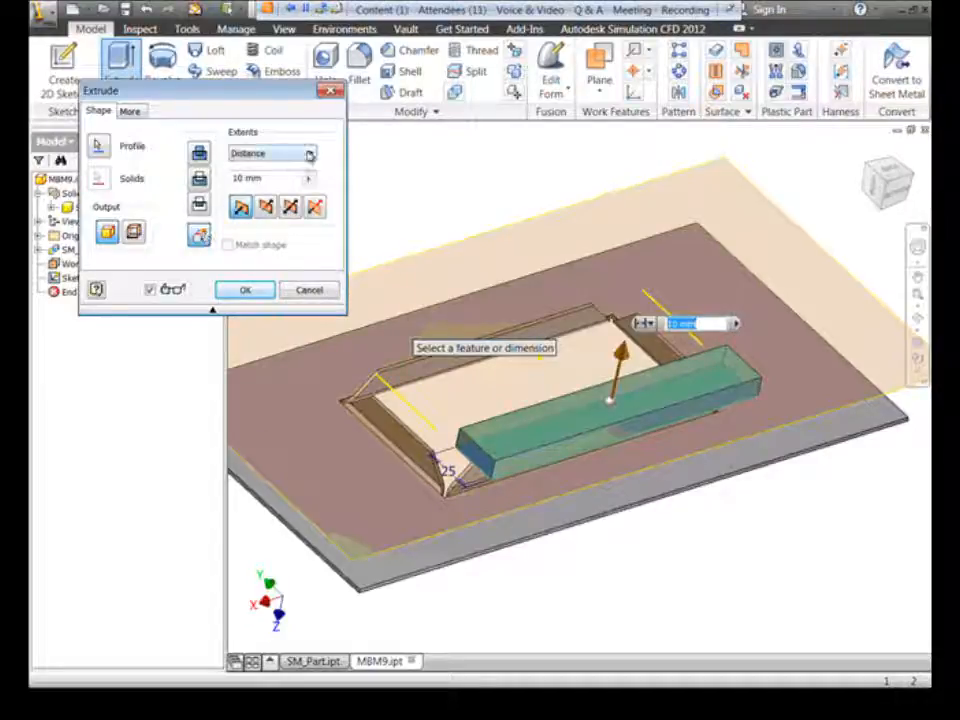
left_click(307, 156)
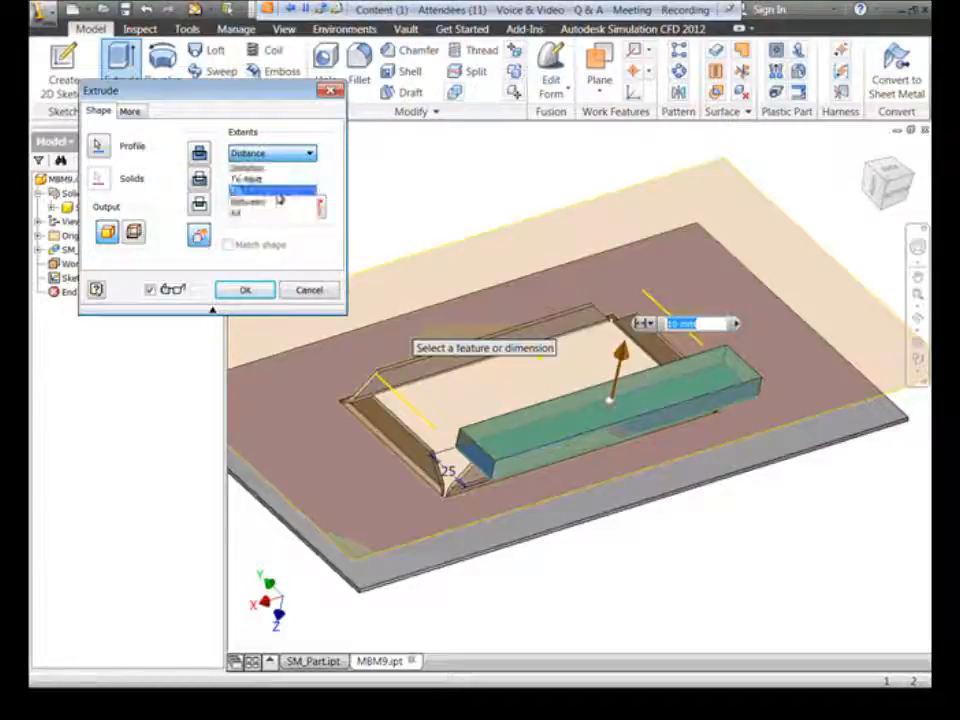
left_click(279, 192)
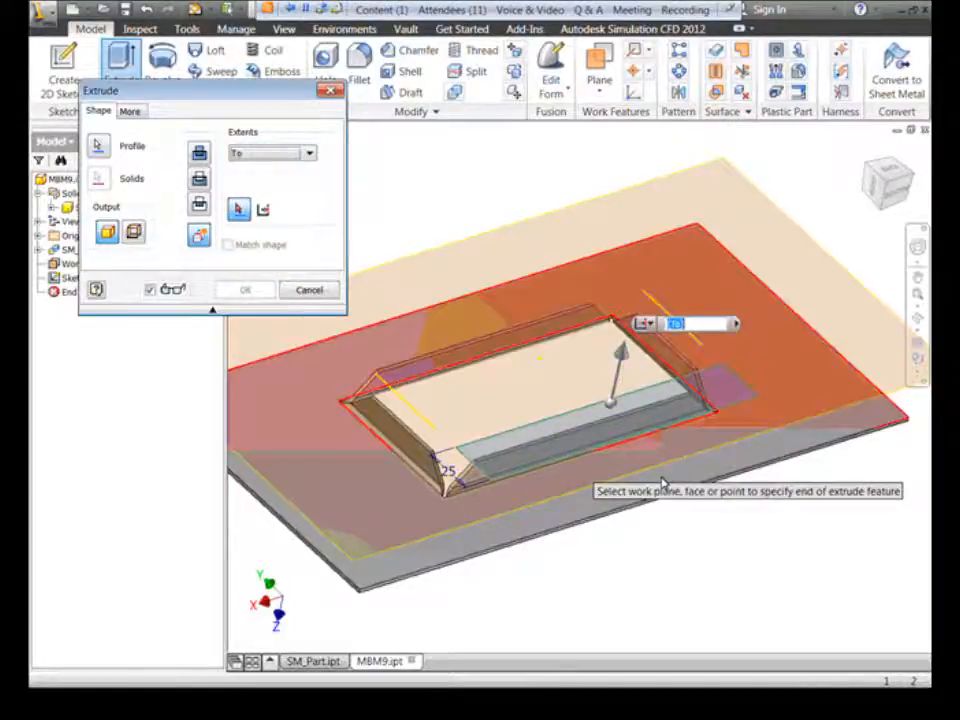
left_click(663, 487)
left_click(247, 291)
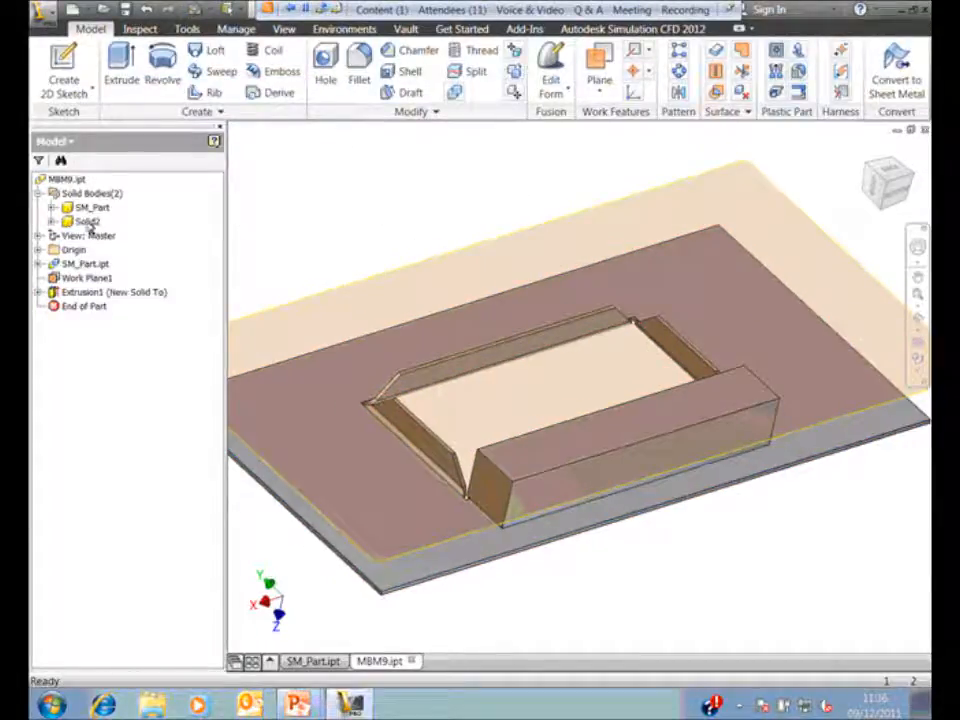
Step: Rename the newly extruded solid body as Tool1
left_click(88, 222)
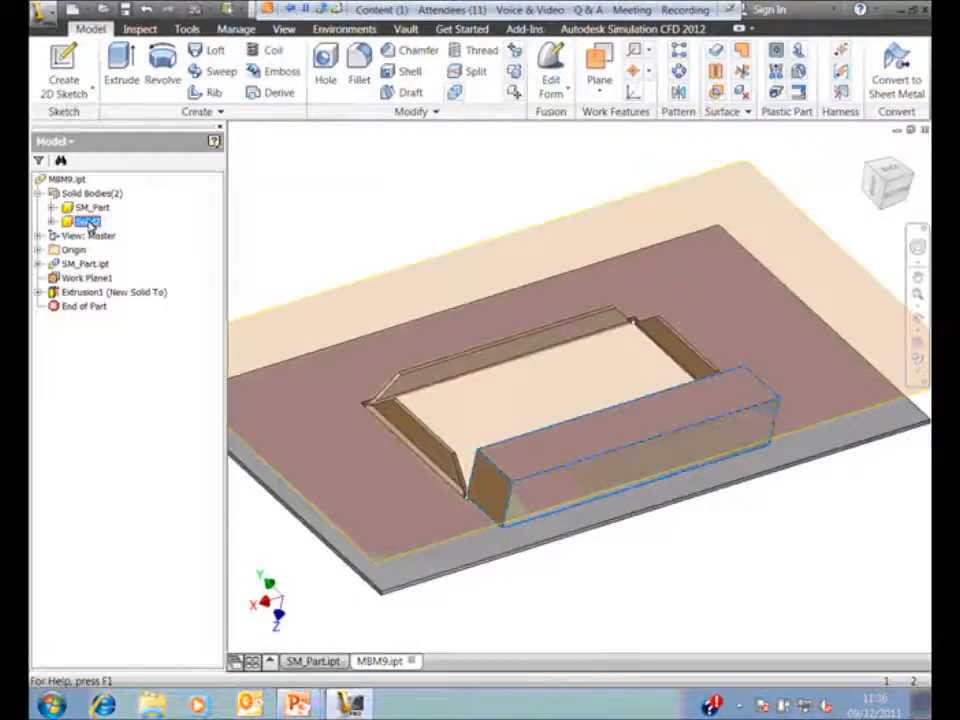
left_click(89, 226)
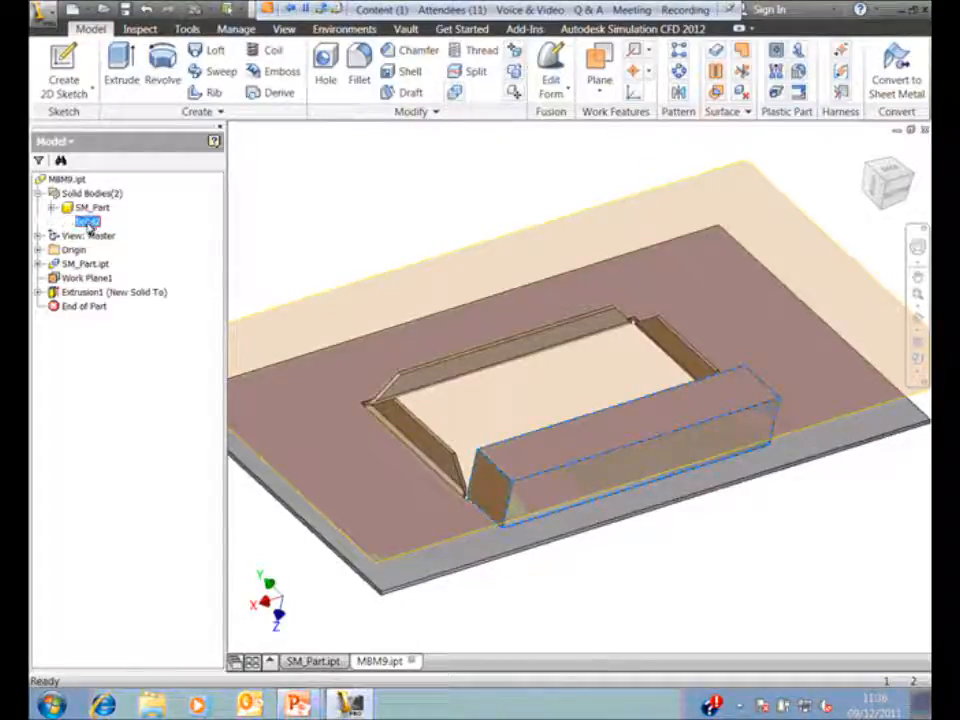
type("Tool1")
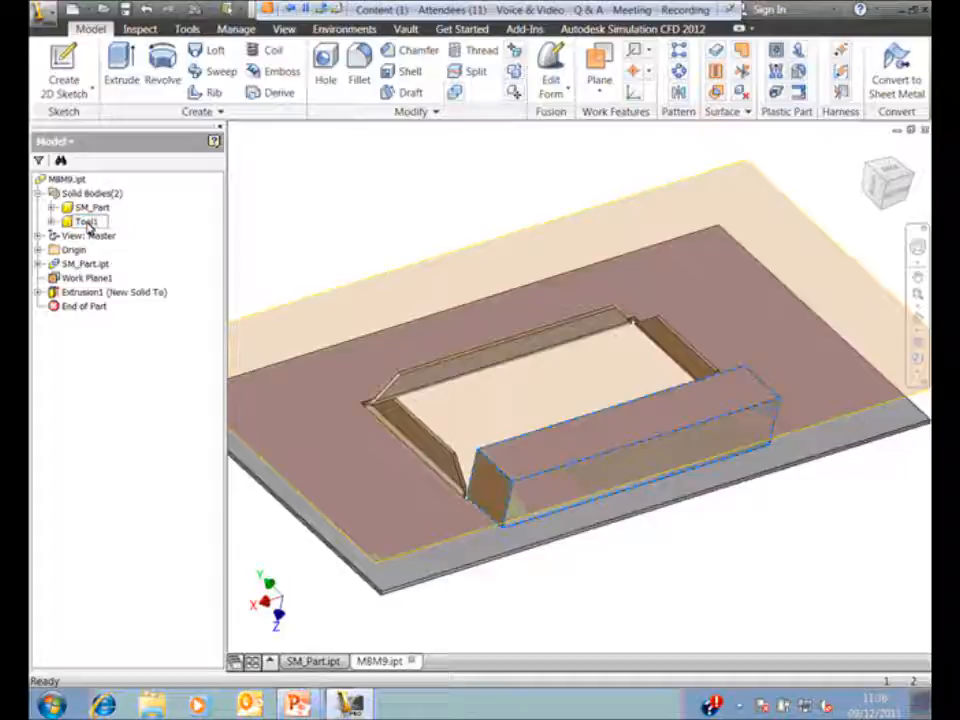
left_click(121, 226)
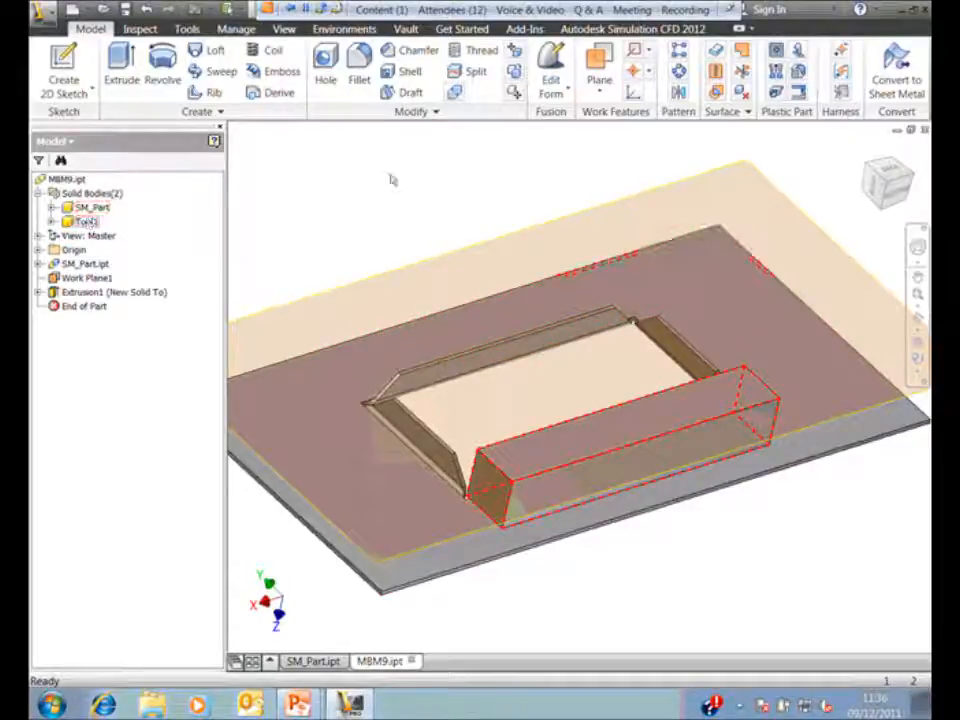
left_click(324, 192)
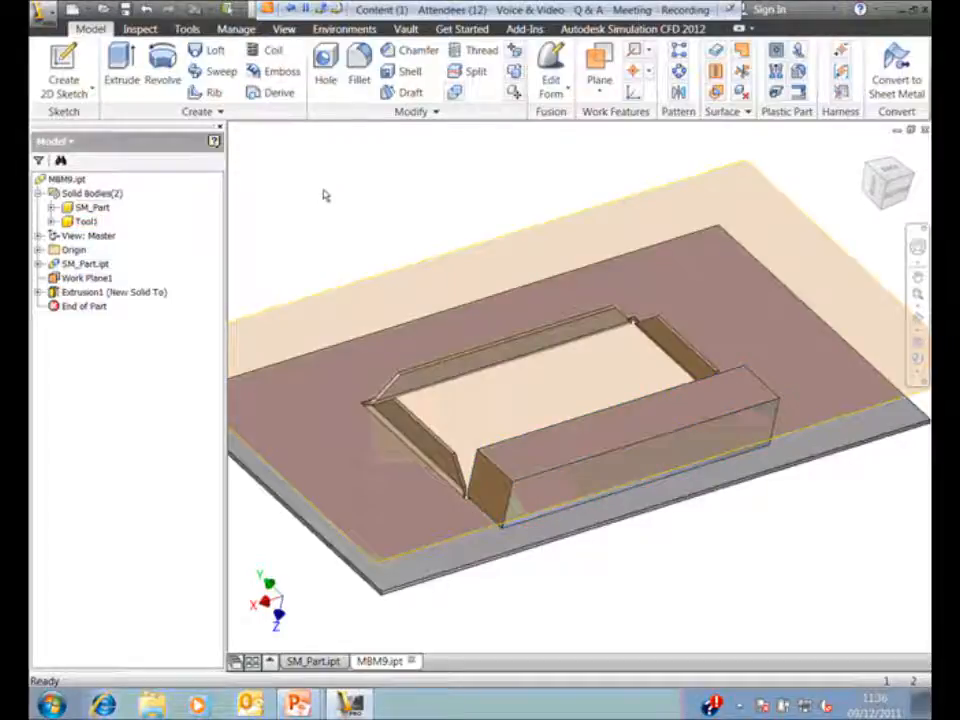
Step: Mirror the Tool1 solid body about the XZ Plane as a new separate solid
middle_click_drag(430, 198, 456, 214)
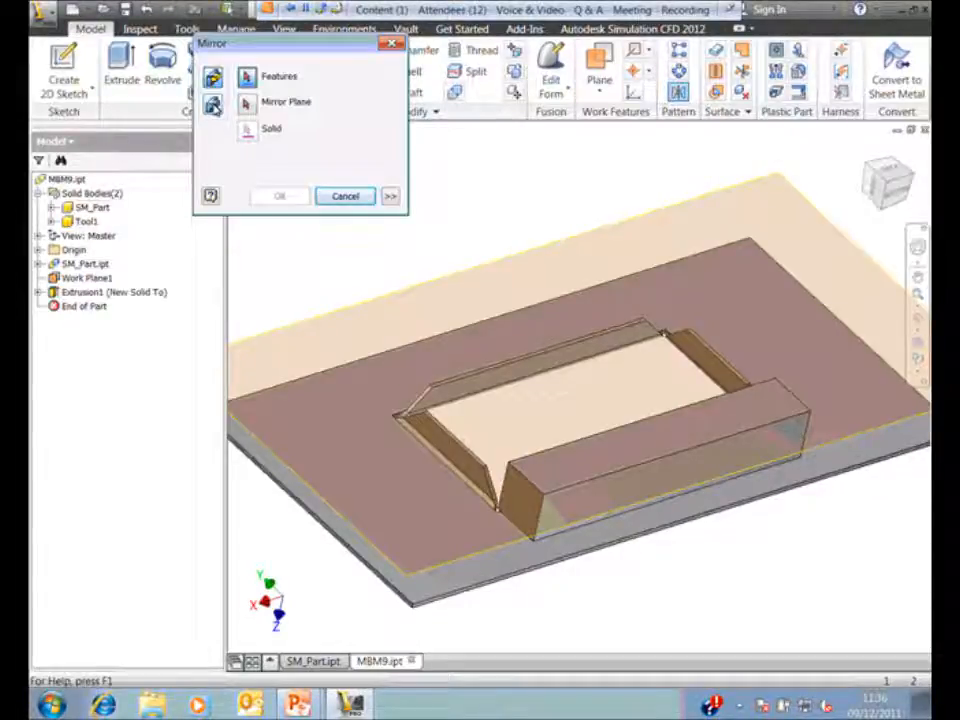
left_click(212, 106)
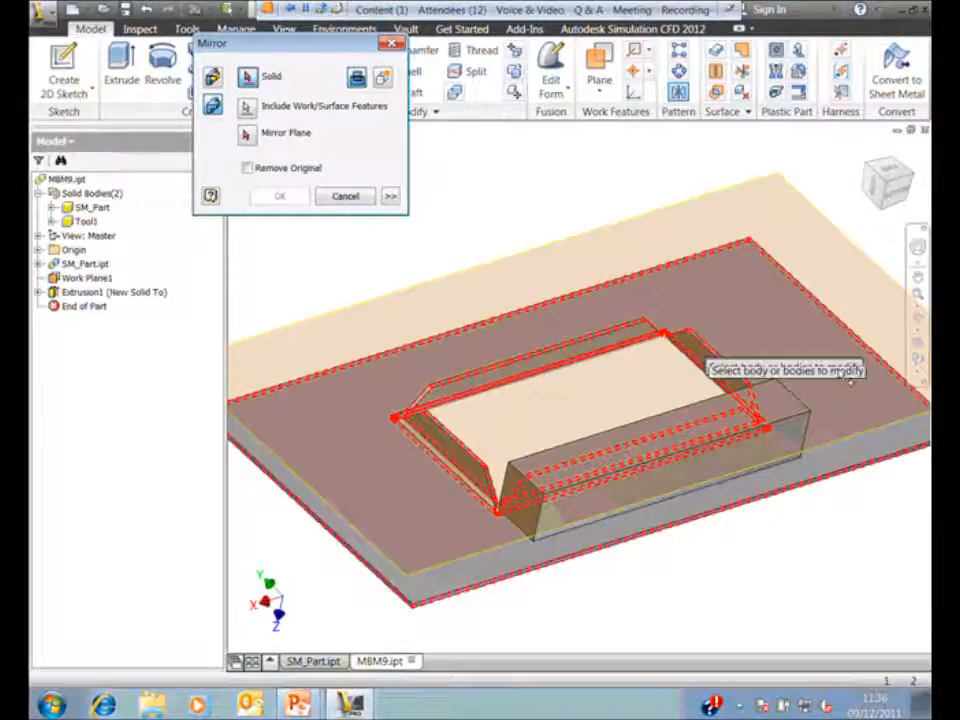
left_click(770, 410)
left_click(700, 458)
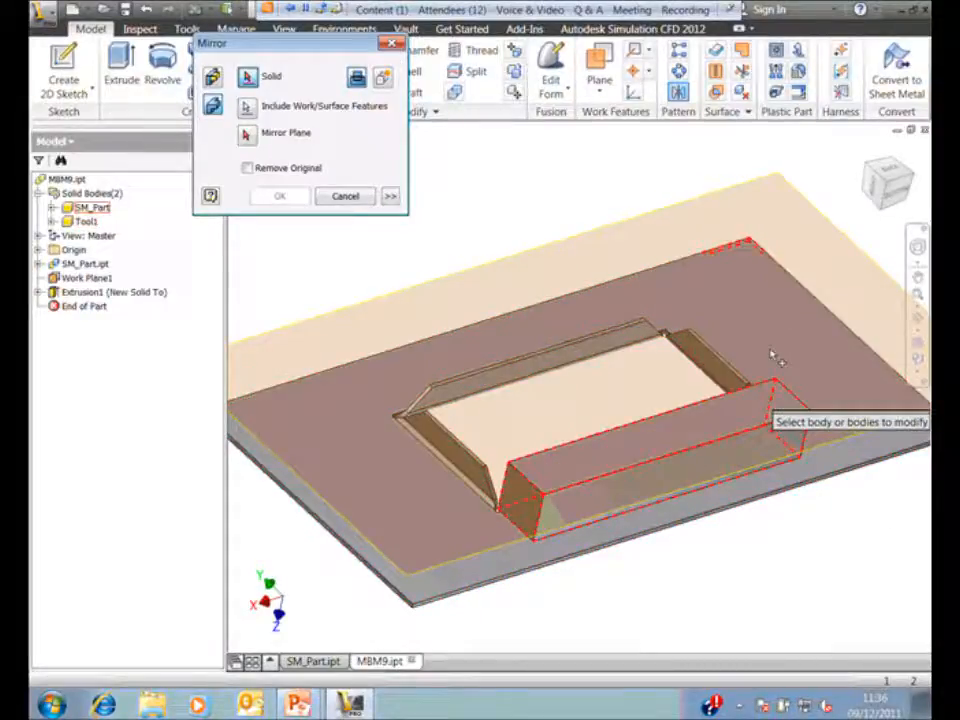
left_click(778, 362)
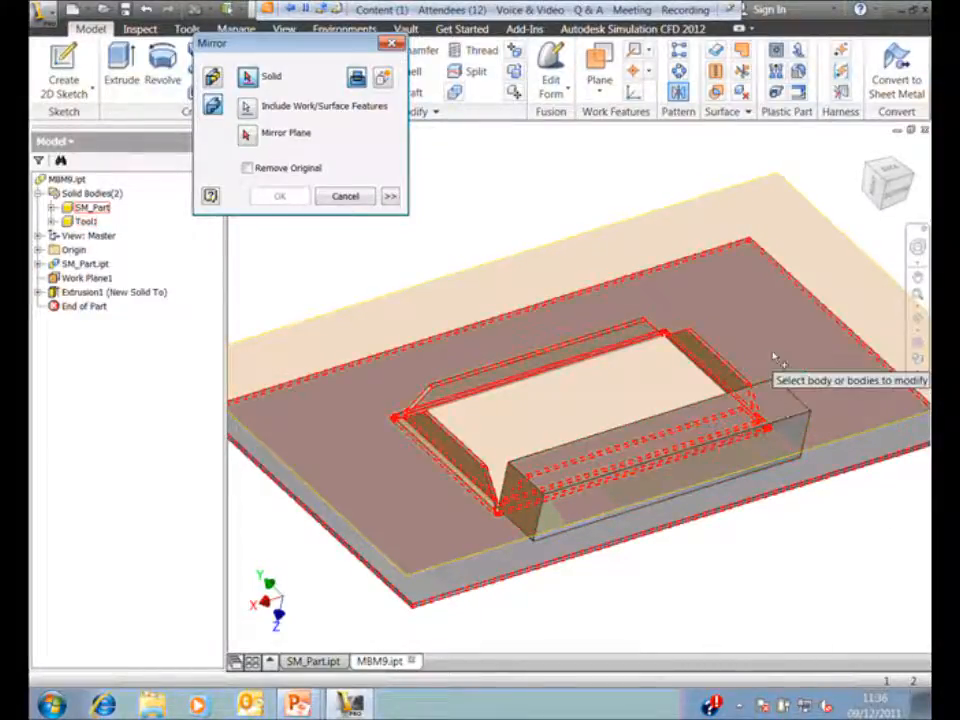
left_click(781, 406)
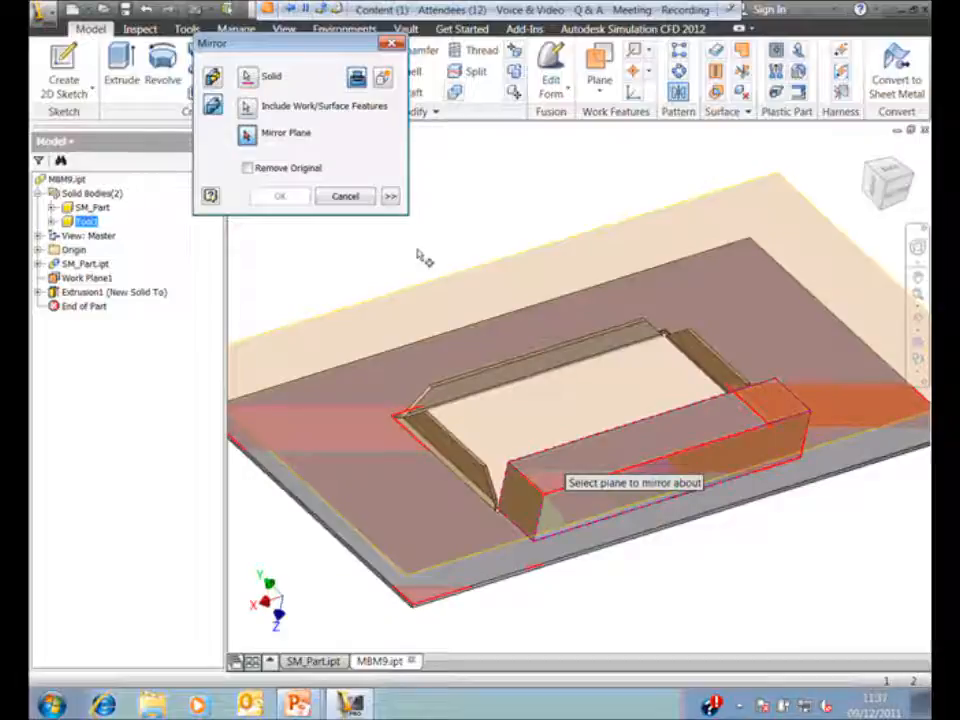
left_click(380, 82)
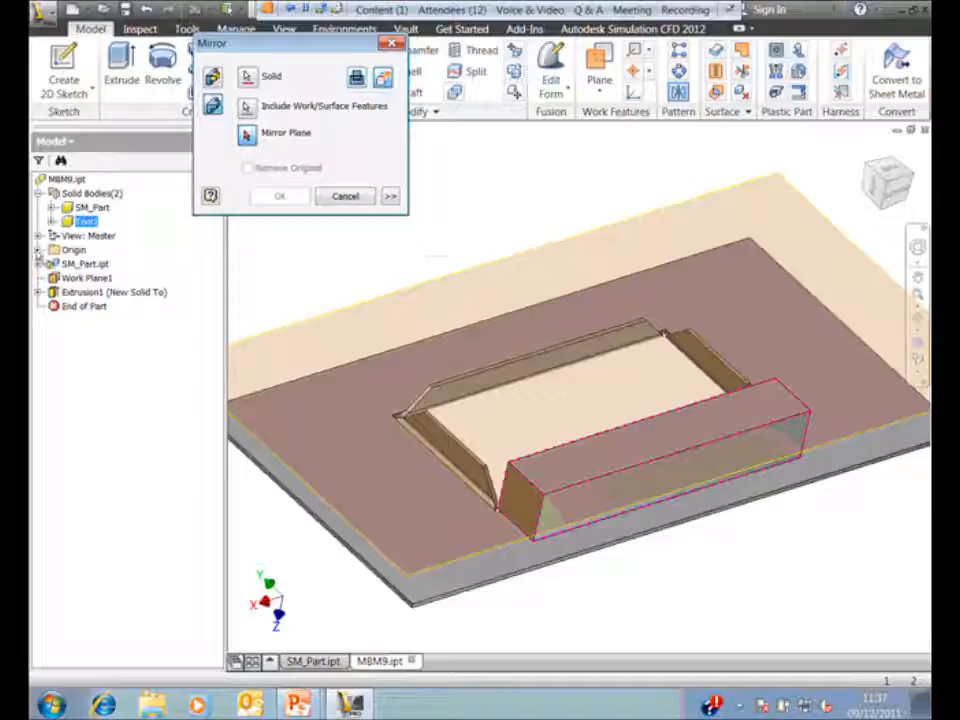
left_click(38, 250)
left_click(92, 277)
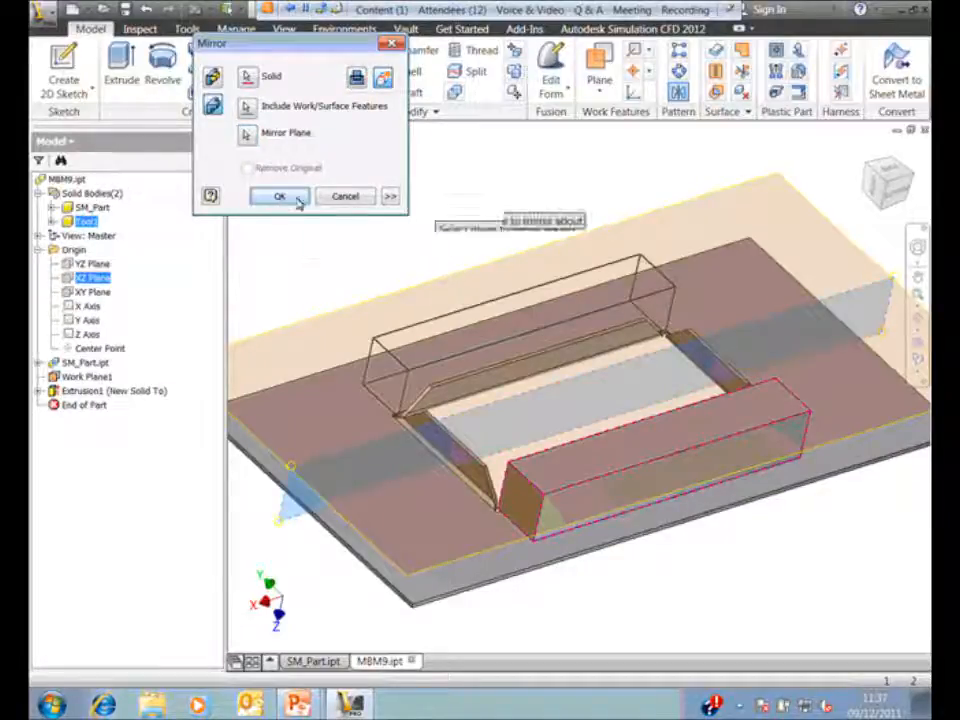
key("Return")
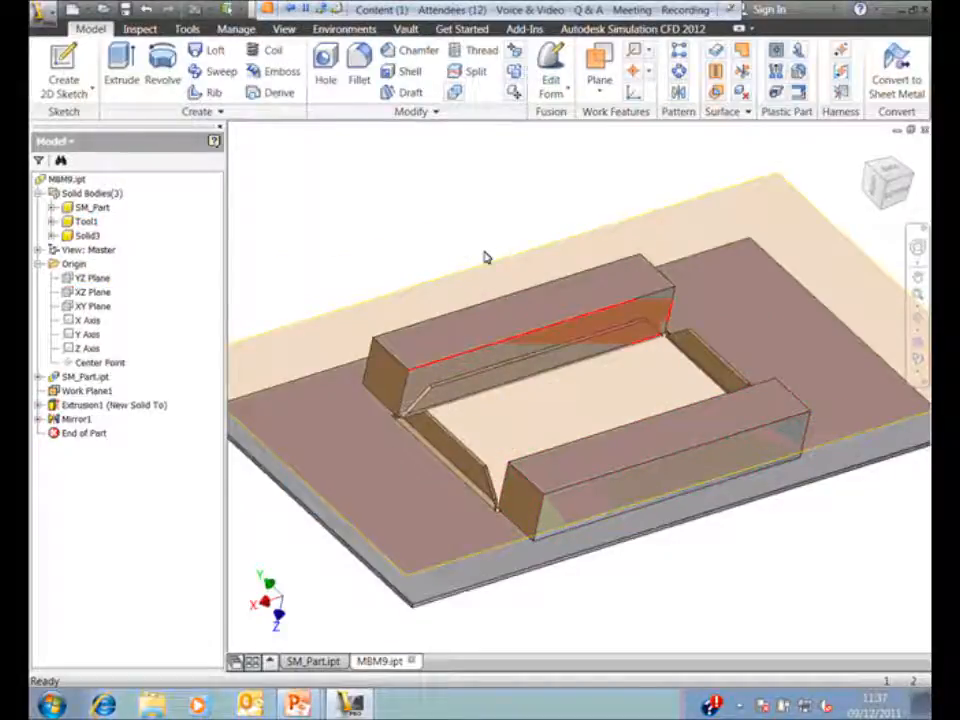
Step: Rename the mirrored solid body as Tool2
left_click(88, 236)
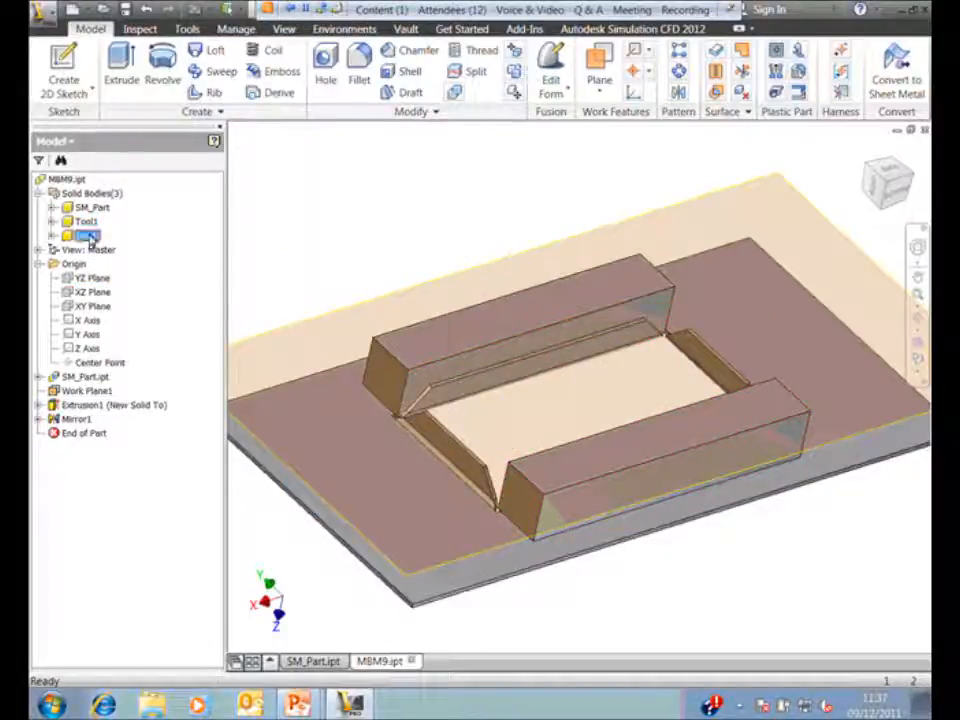
left_click(88, 237)
type("Tool2")
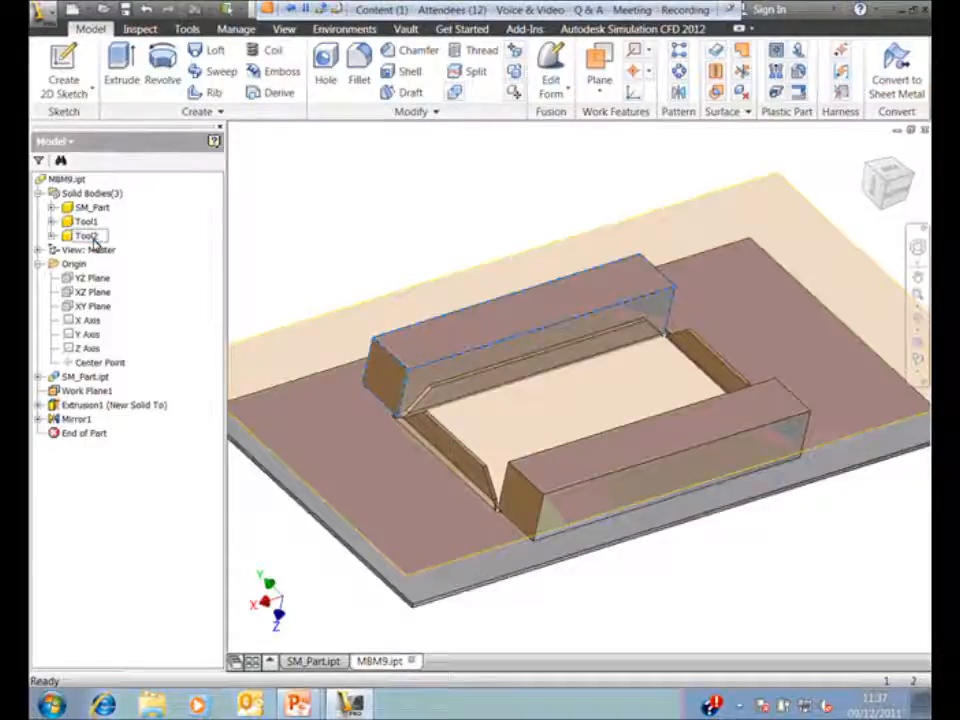
left_click(364, 252)
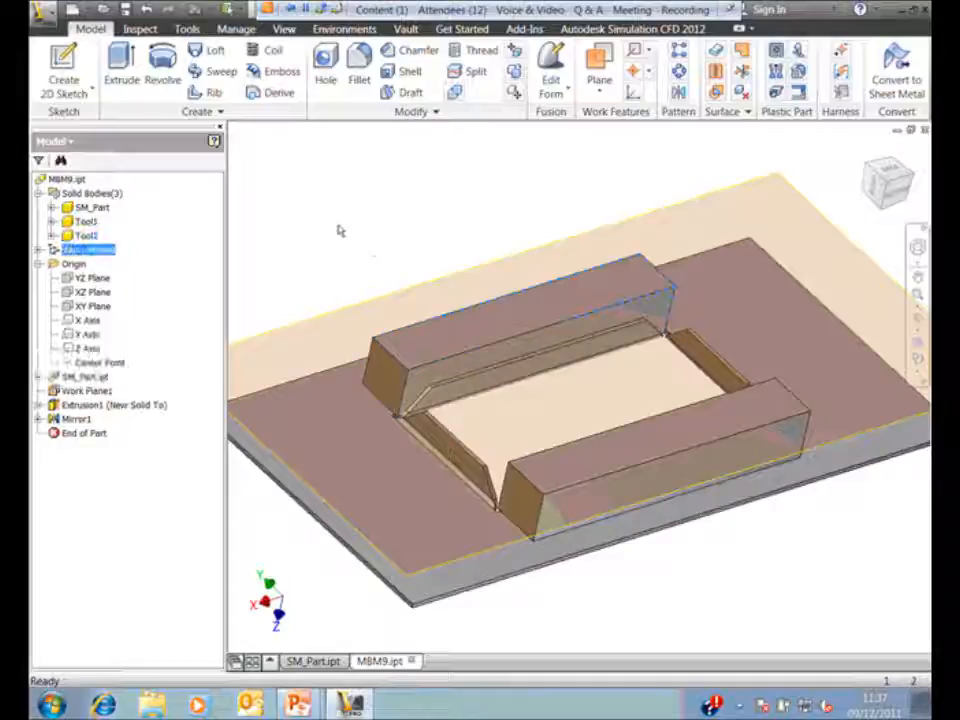
Step: Set the SM_Part body's color style to Yellow (Clear) in its body properties
right_click(92, 208)
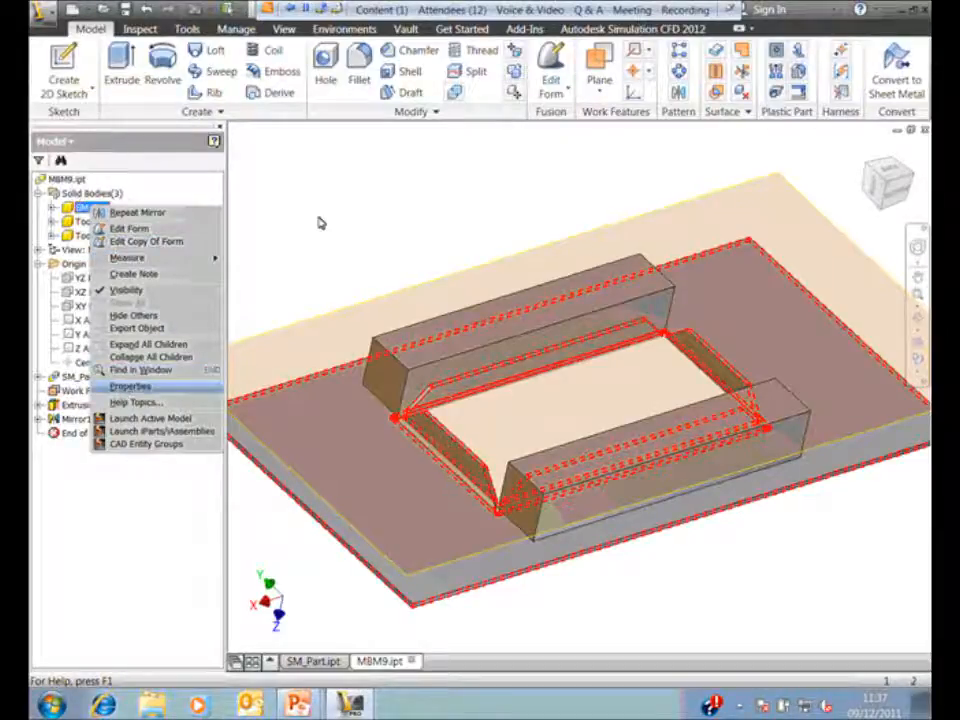
left_click(416, 231)
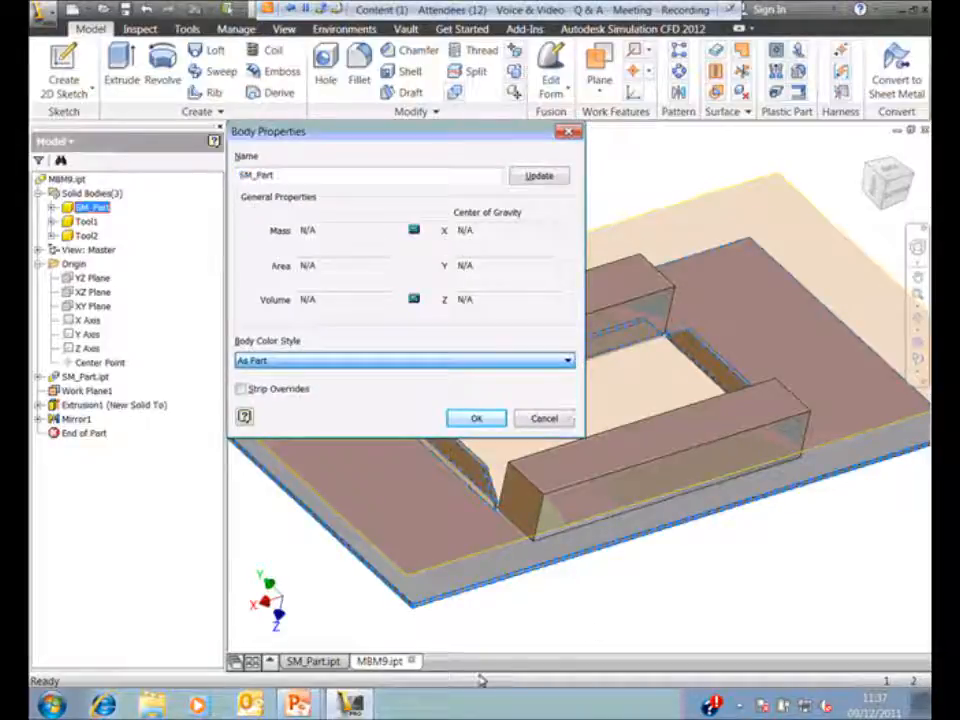
left_click(380, 667)
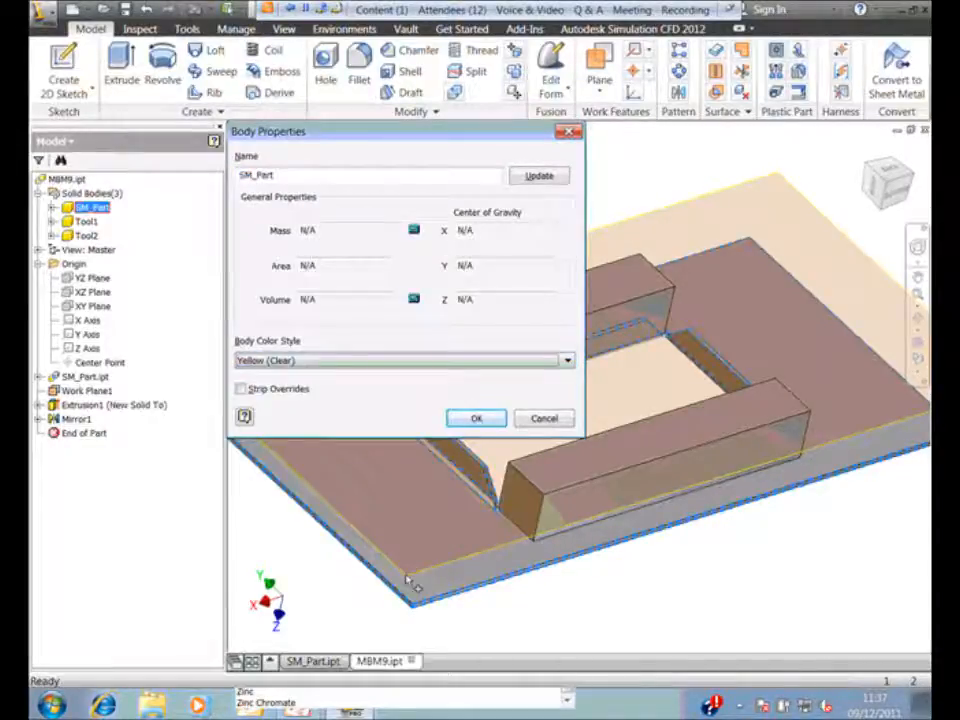
left_click(474, 420)
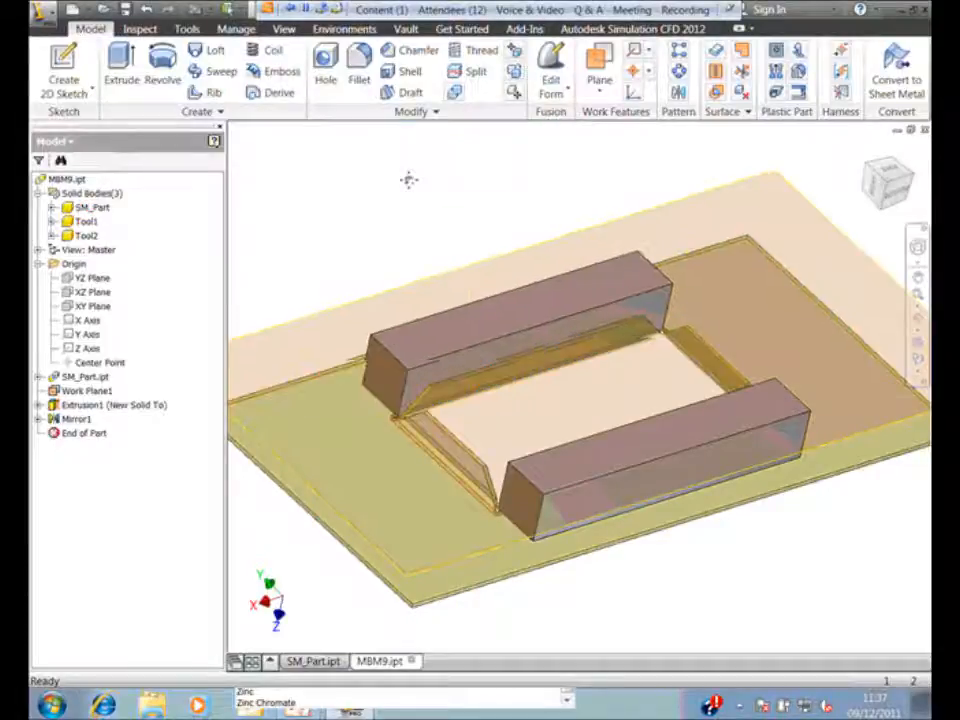
Step: Start a second 2D sketch on the offset work plane above the plate
mouse_move(880, 255)
middle_mouse_down("shift")
mouse_move(876, 195)
mouse_move(535, 279)
middle_mouse_up("shift")
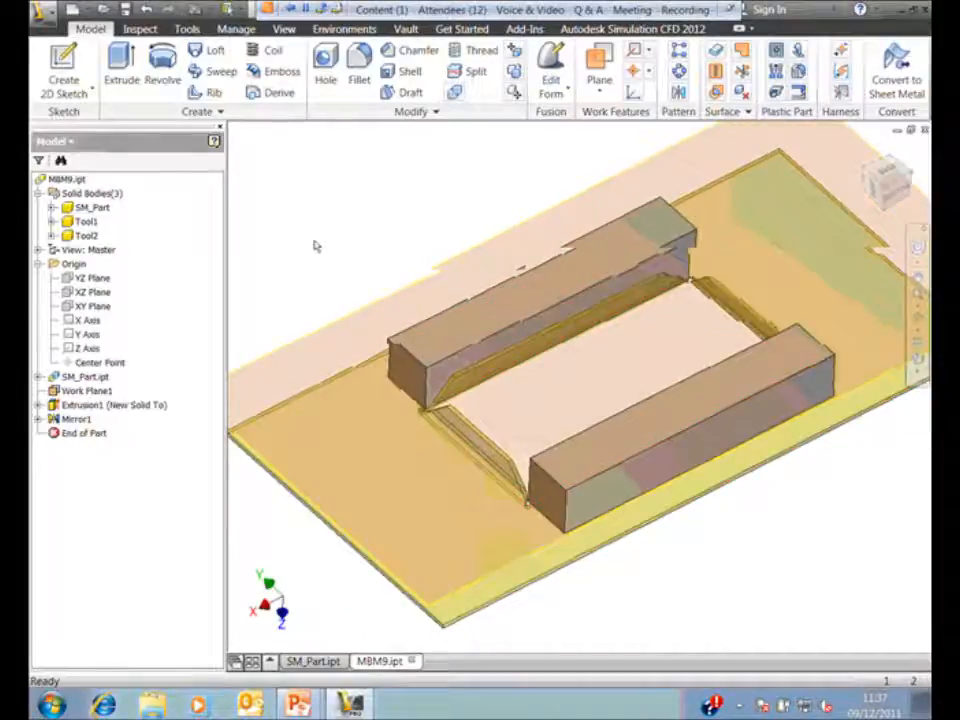
key("s")
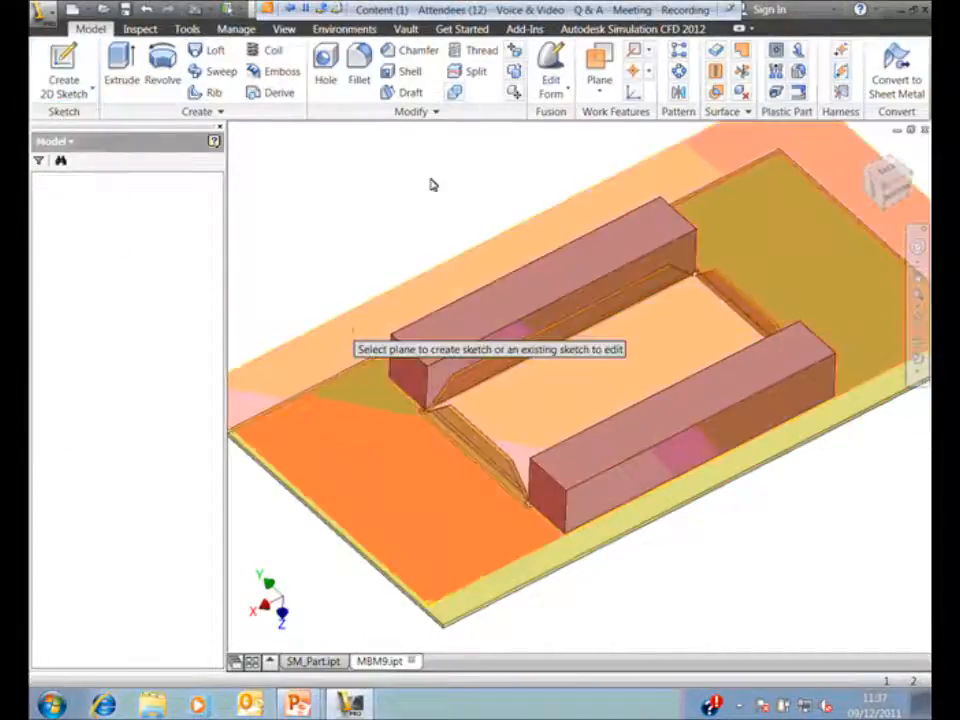
left_click(433, 184)
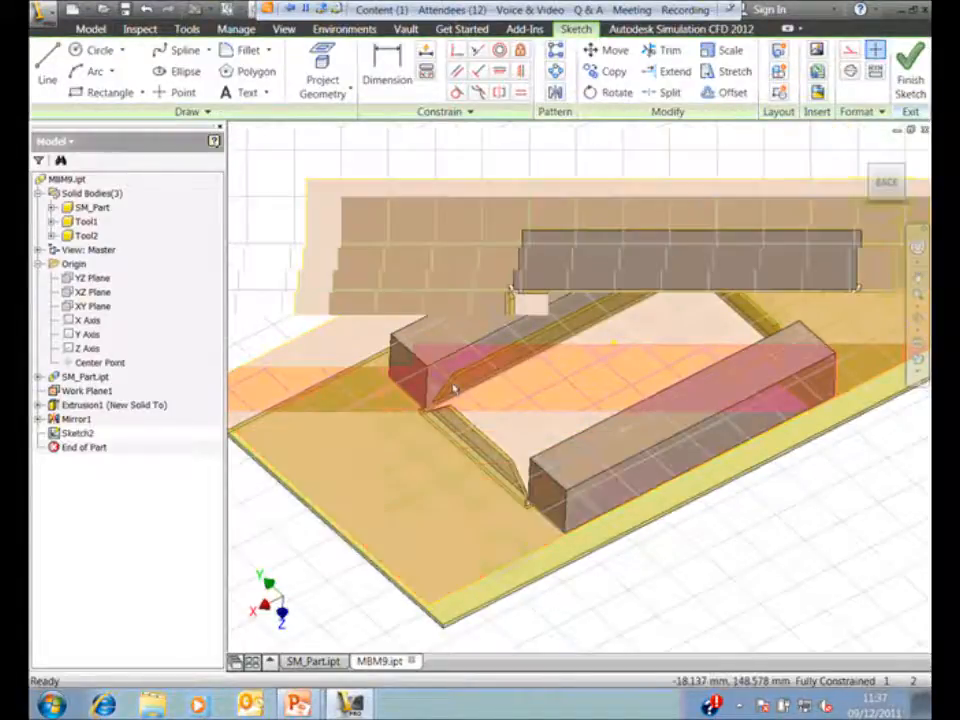
Step: Sketch a rectangle 25 mm wide and about 124 mm high just beyond the short left side of the plate's opening
left_click(124, 93)
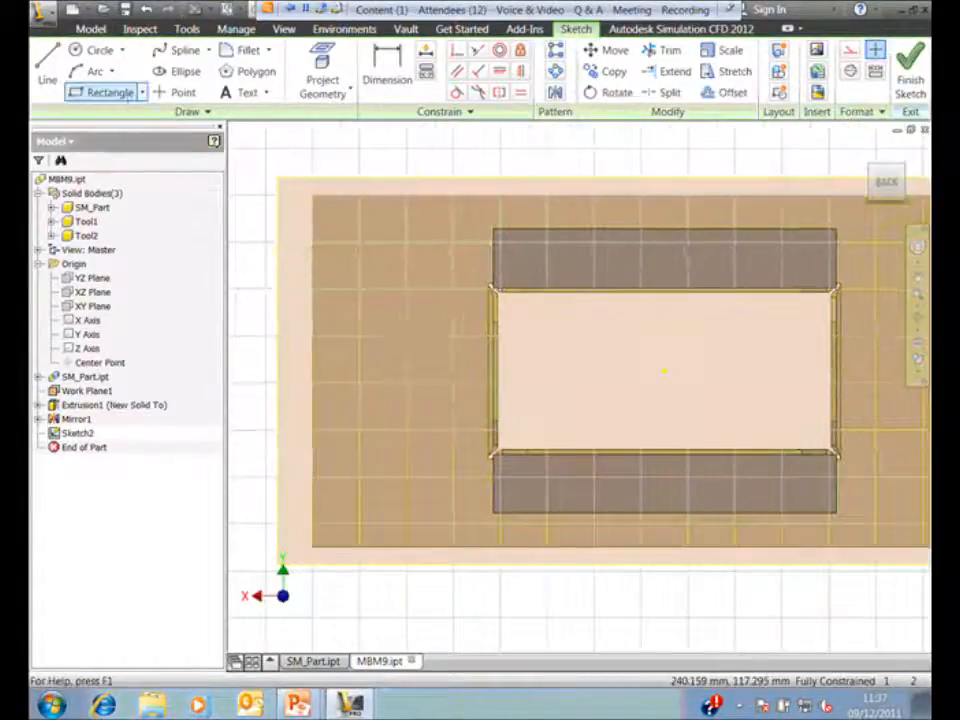
left_click(404, 222)
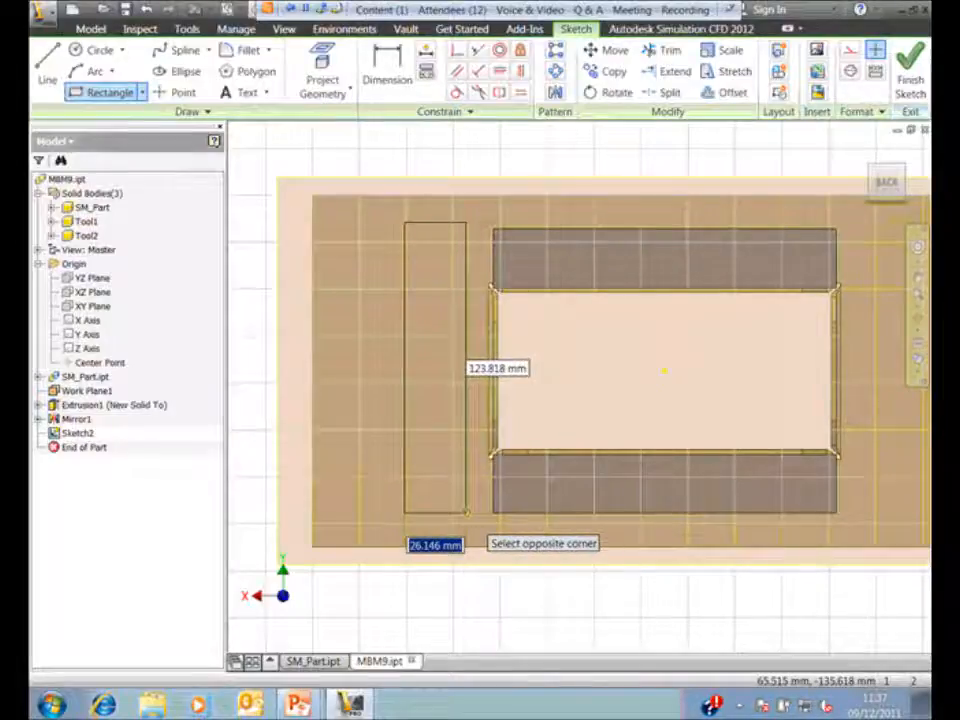
type("25")
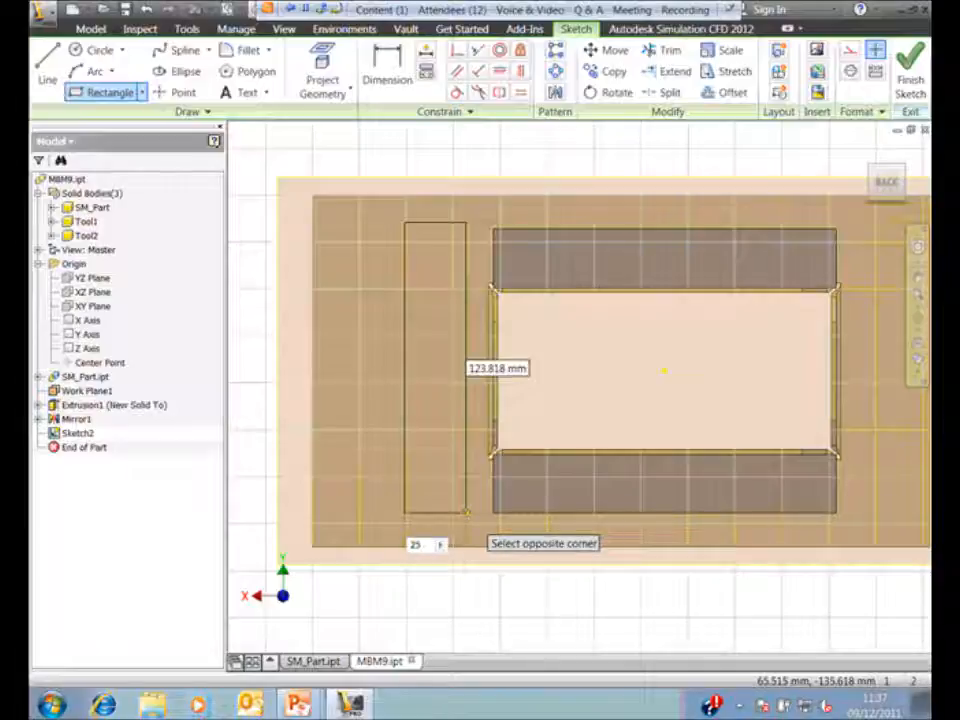
key("Return")
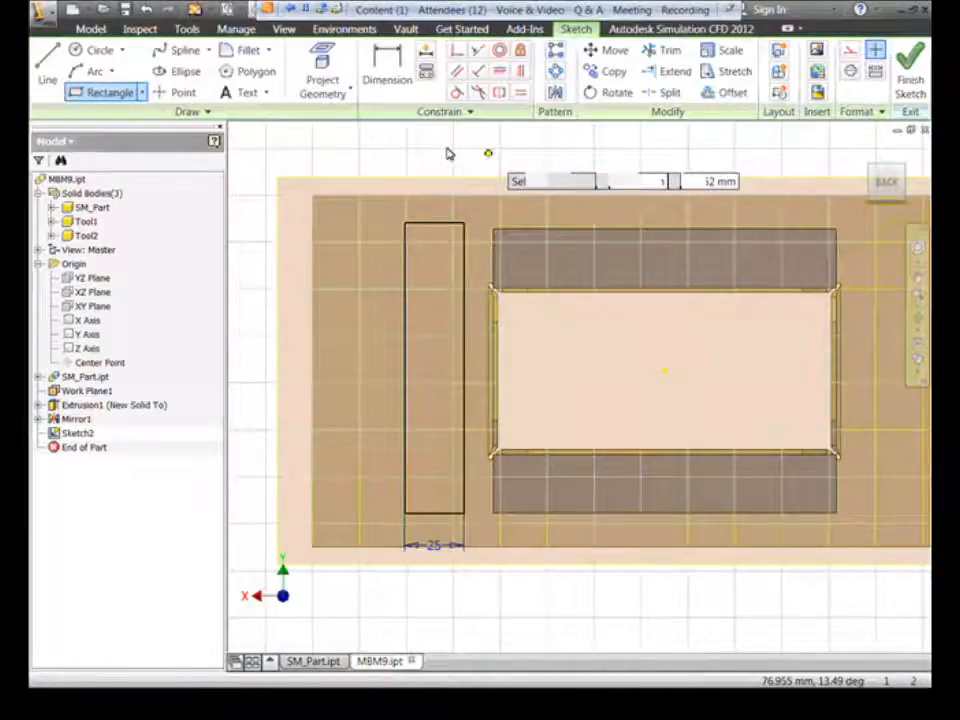
key("Escape")
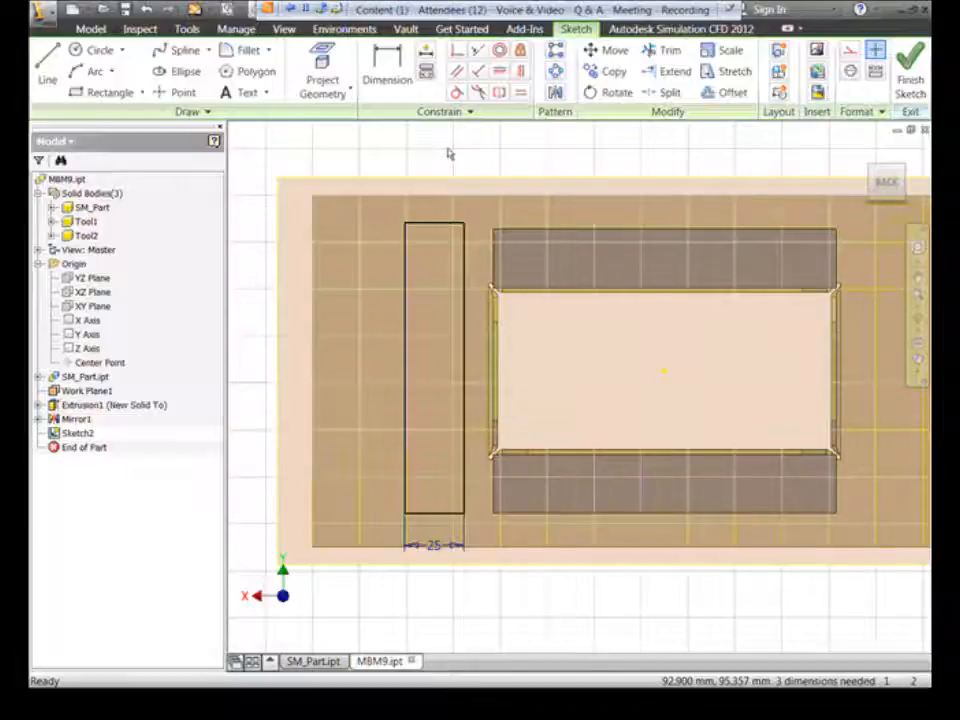
Step: Make the rectangle's long side nearest the opening collinear with the flange edge along the opening's short side
left_click(478, 50)
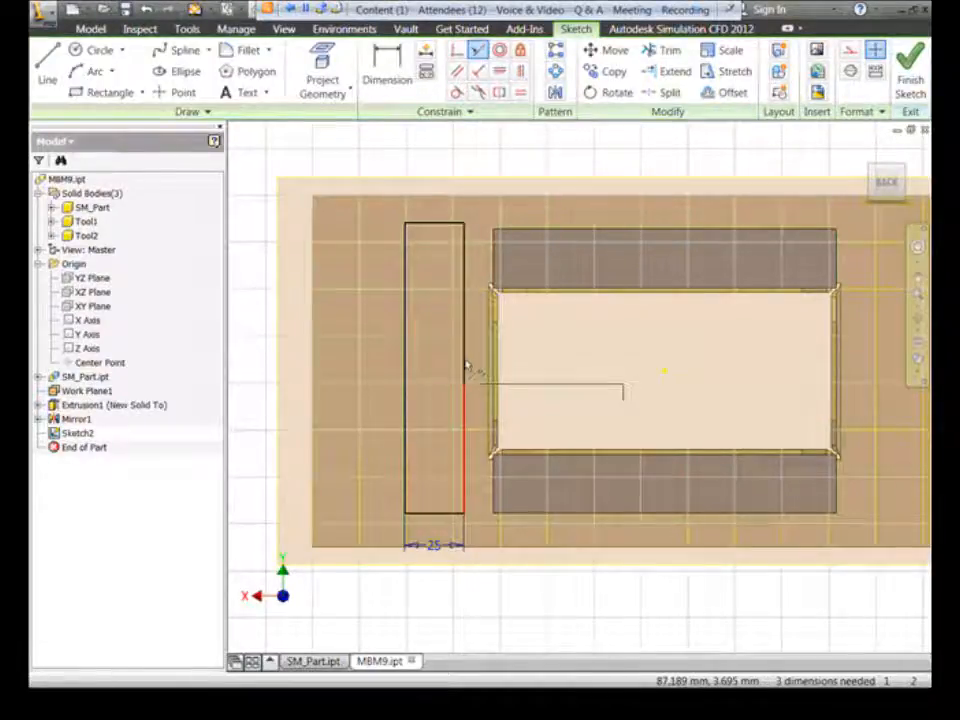
left_click(463, 370)
left_click(491, 370)
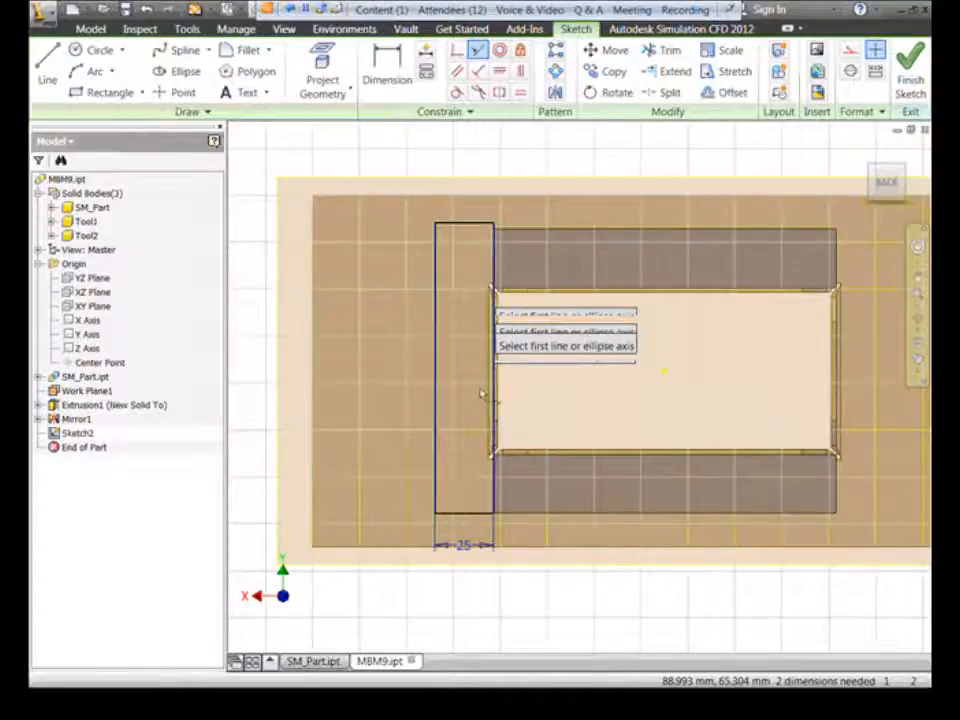
Step: Make the rectangle's two short sides collinear with the outer edges of the two long tool bodies and finish the sketch
left_click(474, 224)
left_click(531, 230)
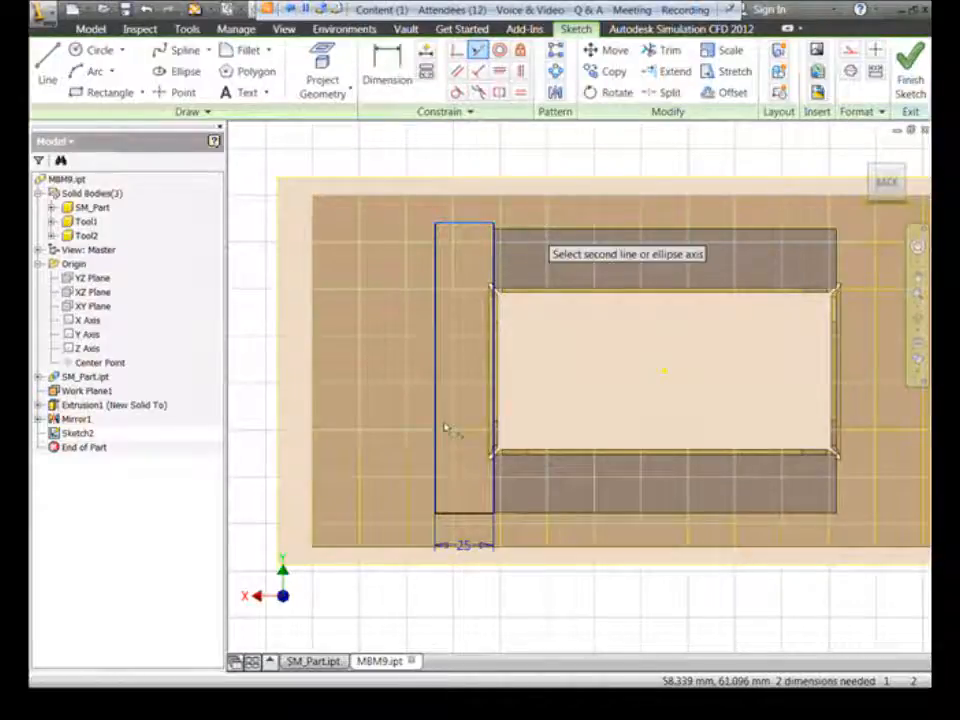
left_click(512, 514)
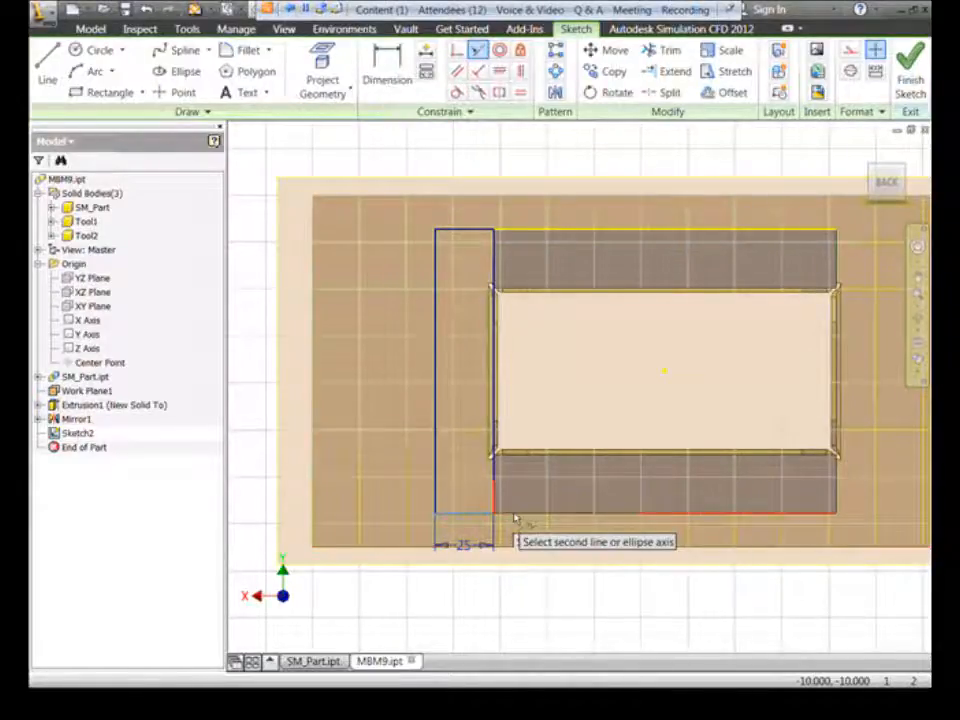
left_click(463, 513)
left_click(910, 75)
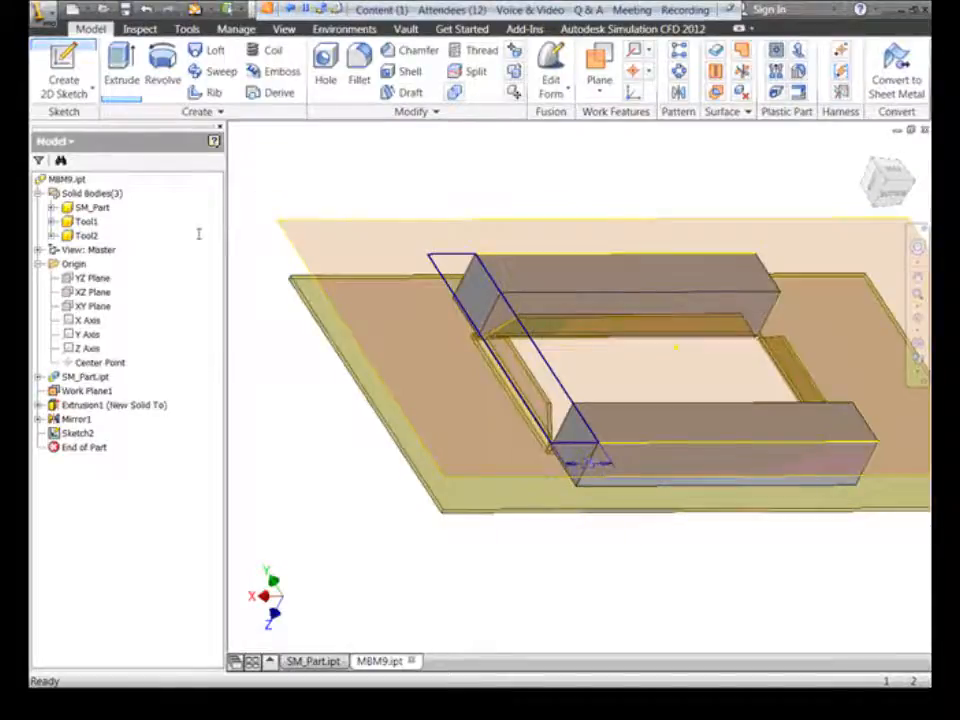
Step: Extrude the 25 mm wide rectangle as a new solid with its extent set to the sheet metal plate's face
key("e")
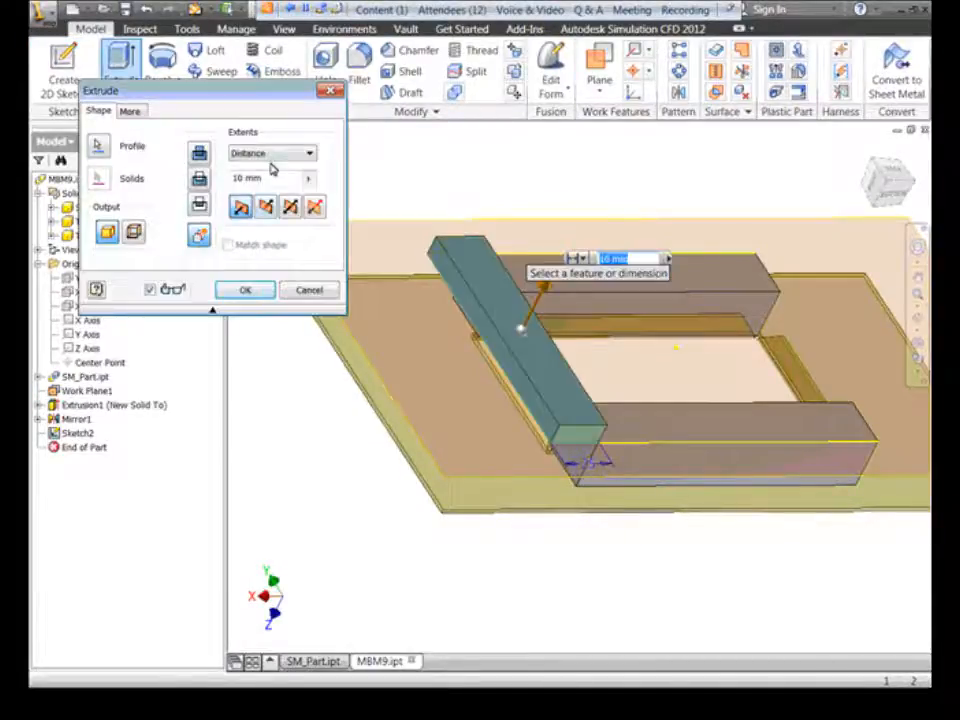
scroll(272, 158, "down", 2)
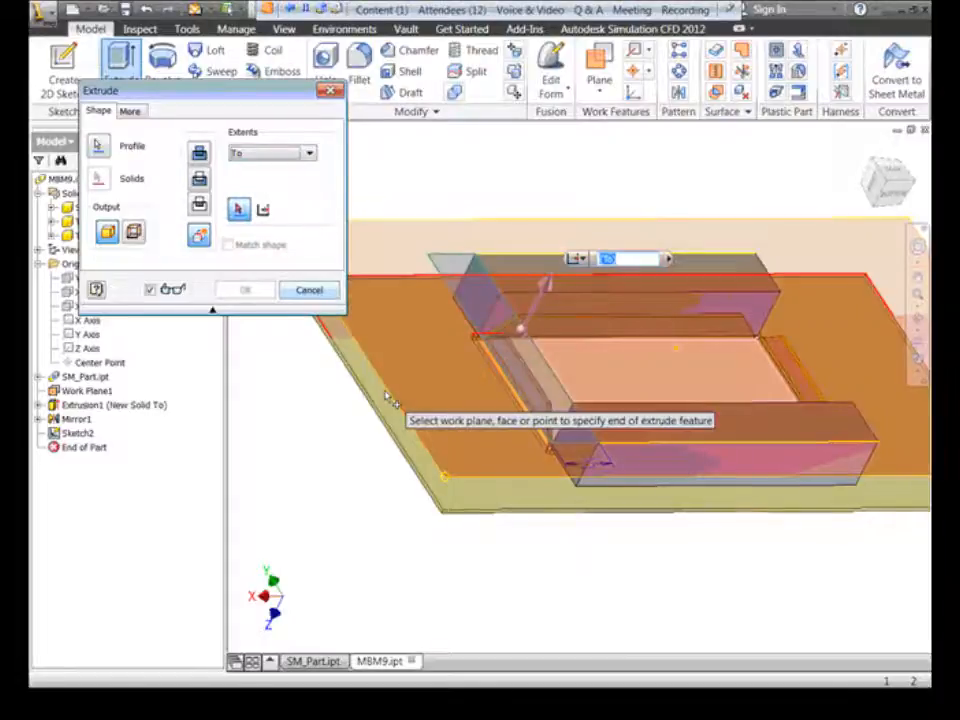
left_click(390, 400)
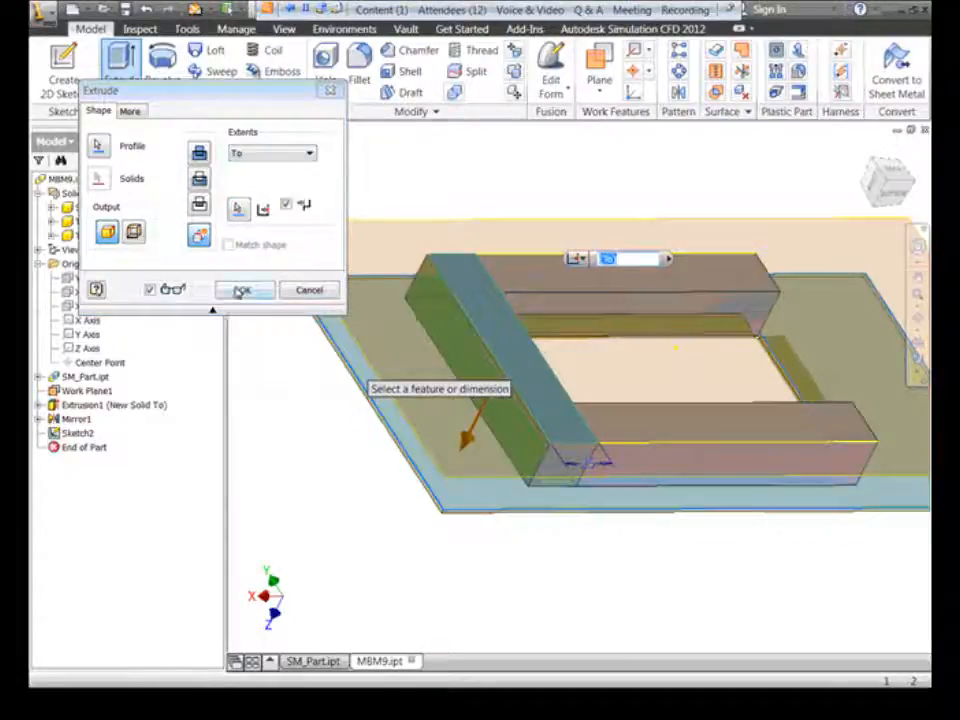
left_click(244, 290)
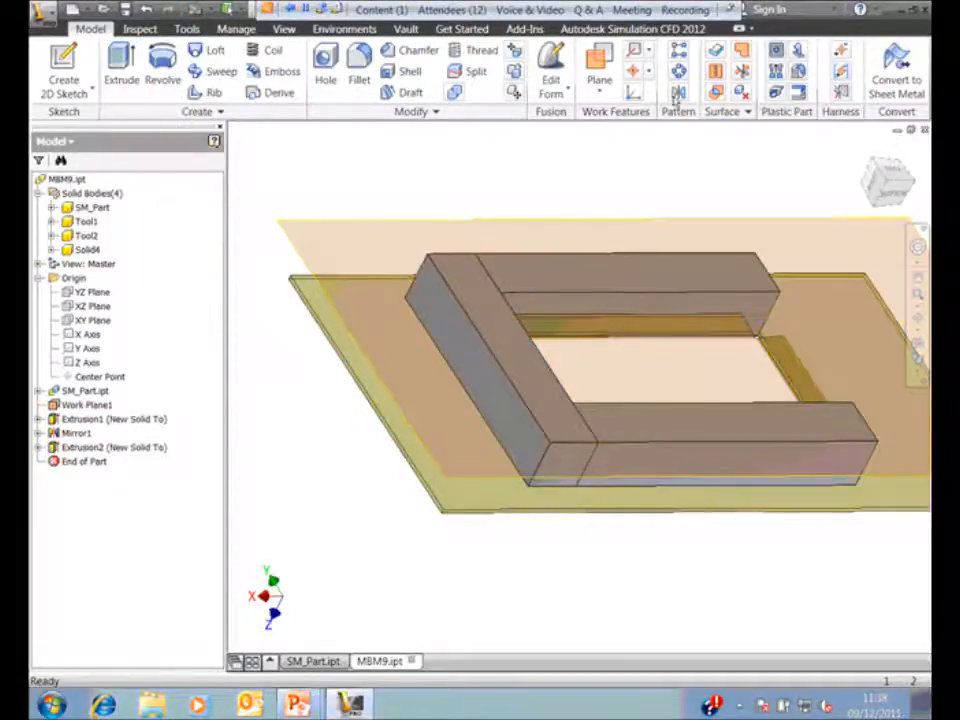
Step: Mirror the new short-side body about the YZ plane as a separate new solid
left_click(215, 105)
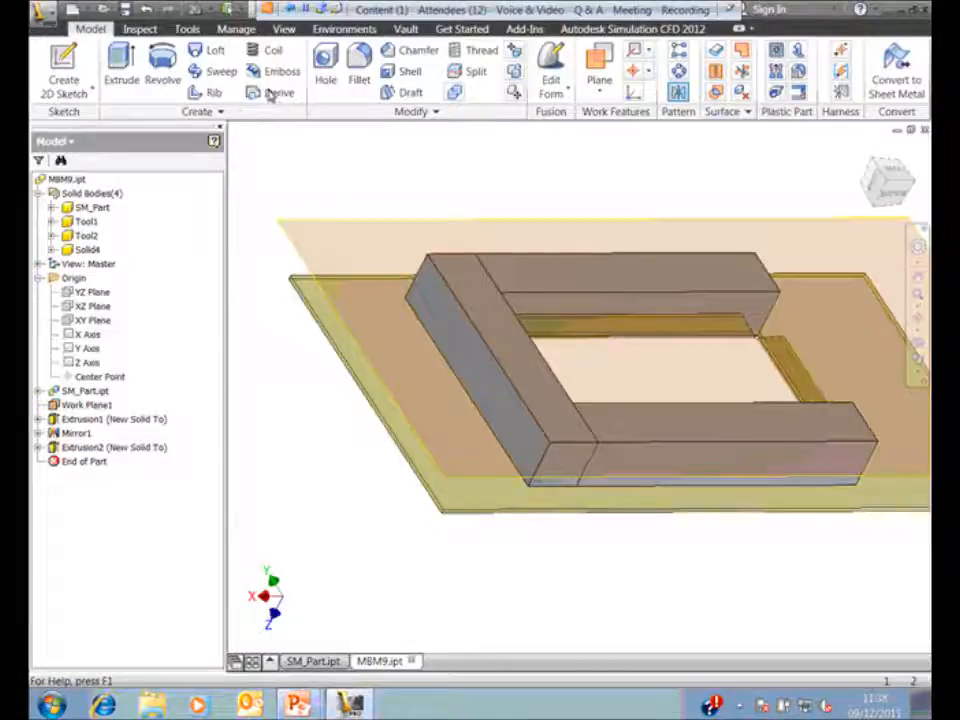
left_click(496, 306)
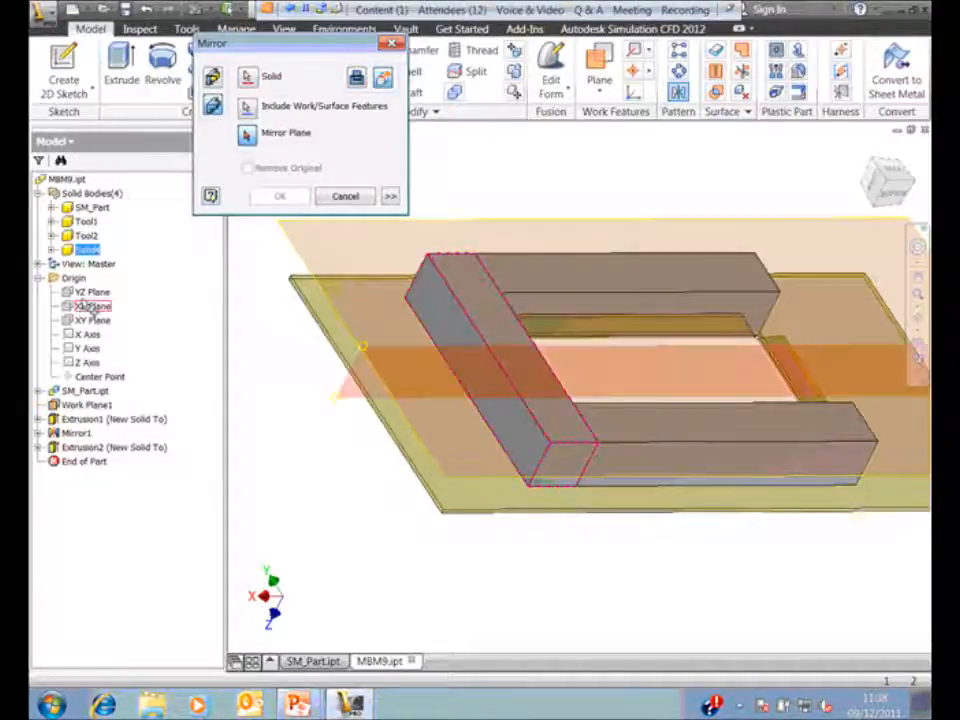
left_click(88, 292)
left_click(286, 195)
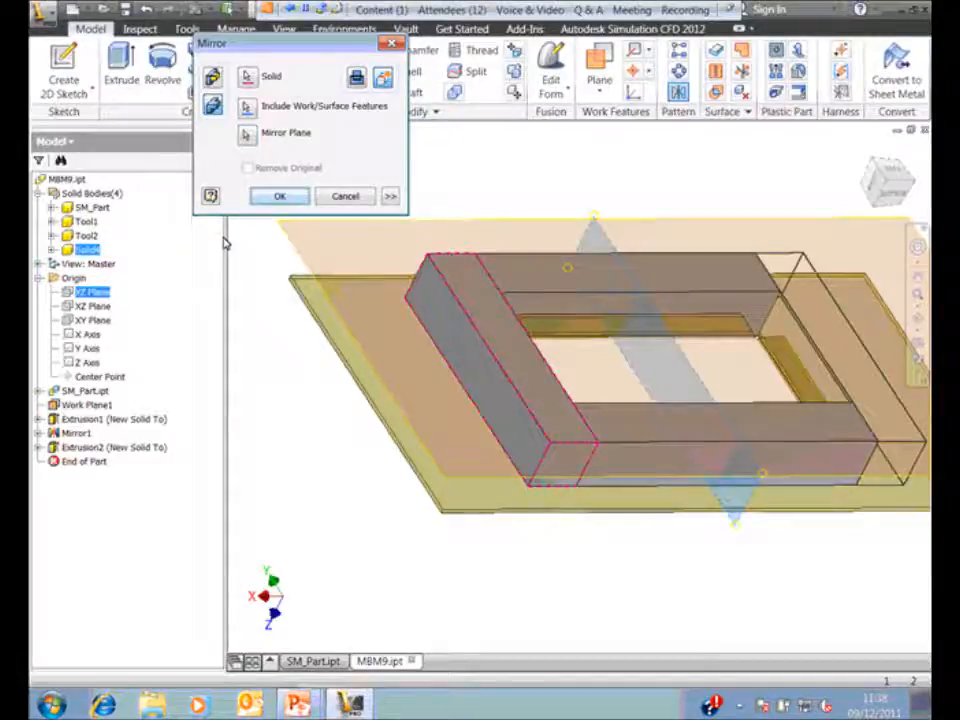
Step: Rename the short-side body as Tool3 and its mirrored copy as Tool4
left_click(86, 252)
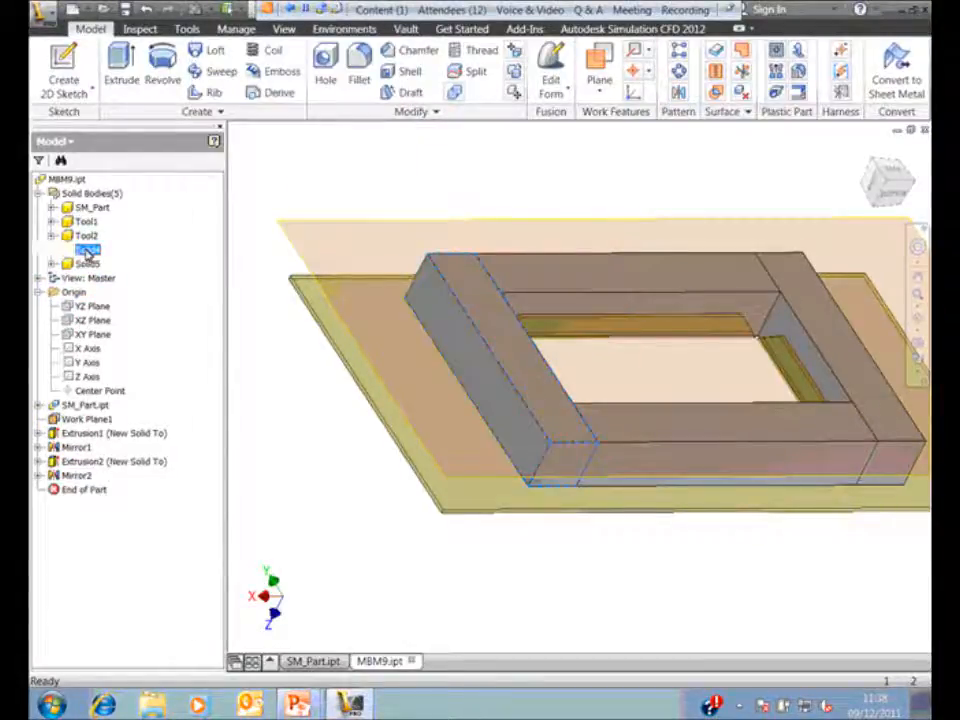
type("Tool3")
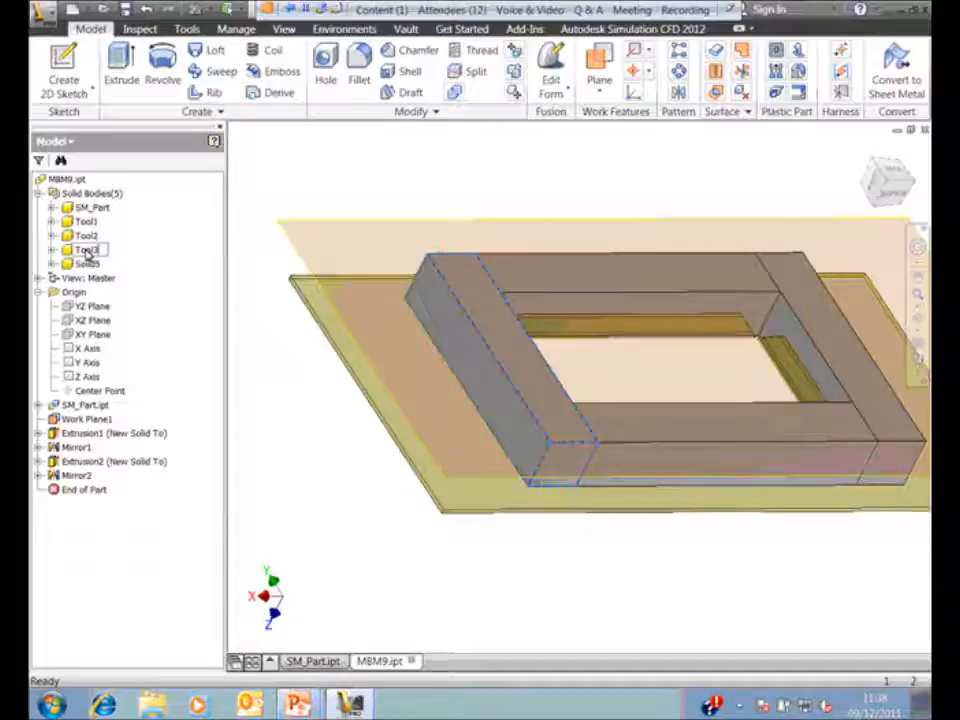
left_click(88, 263)
left_click(88, 264)
type("Tool4")
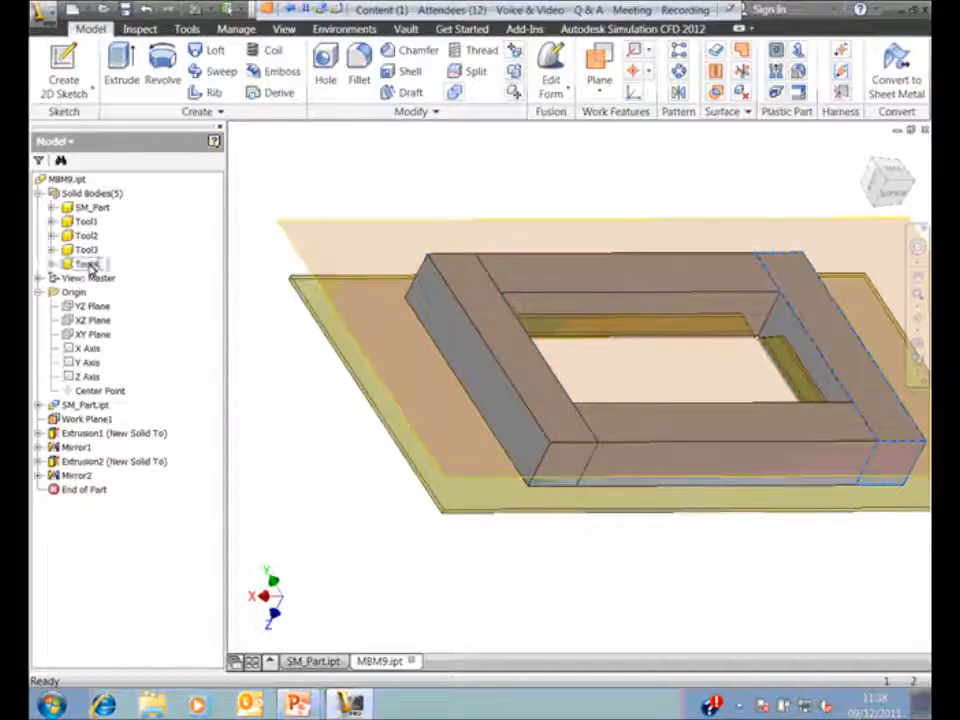
Step: Start a third 2D sketch on the offset work plane, viewed face-on
left_click(880, 174)
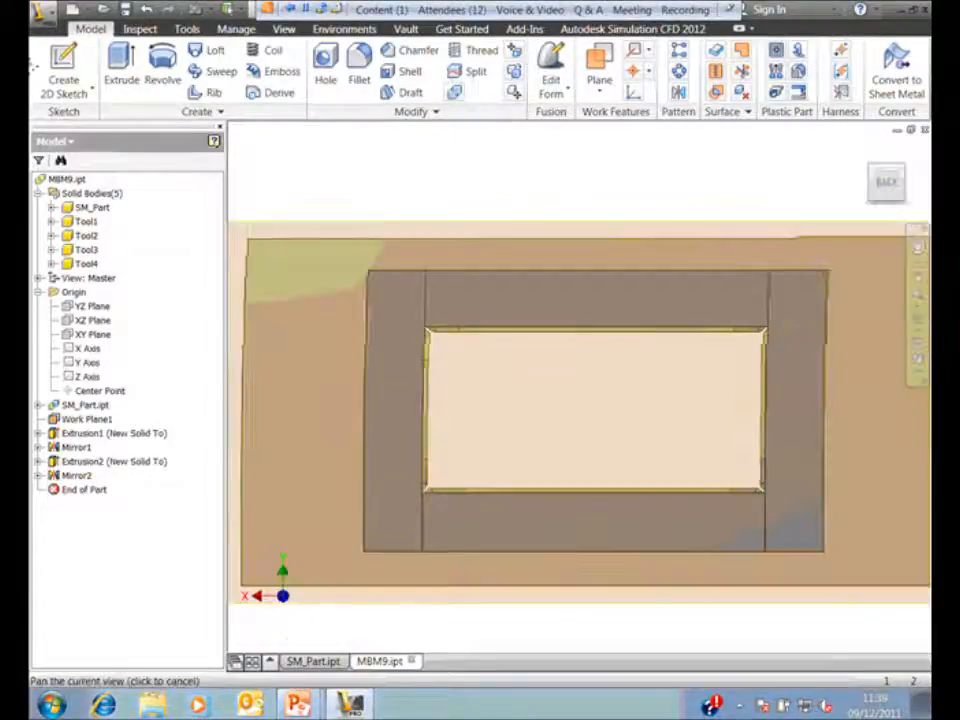
left_click(52, 65)
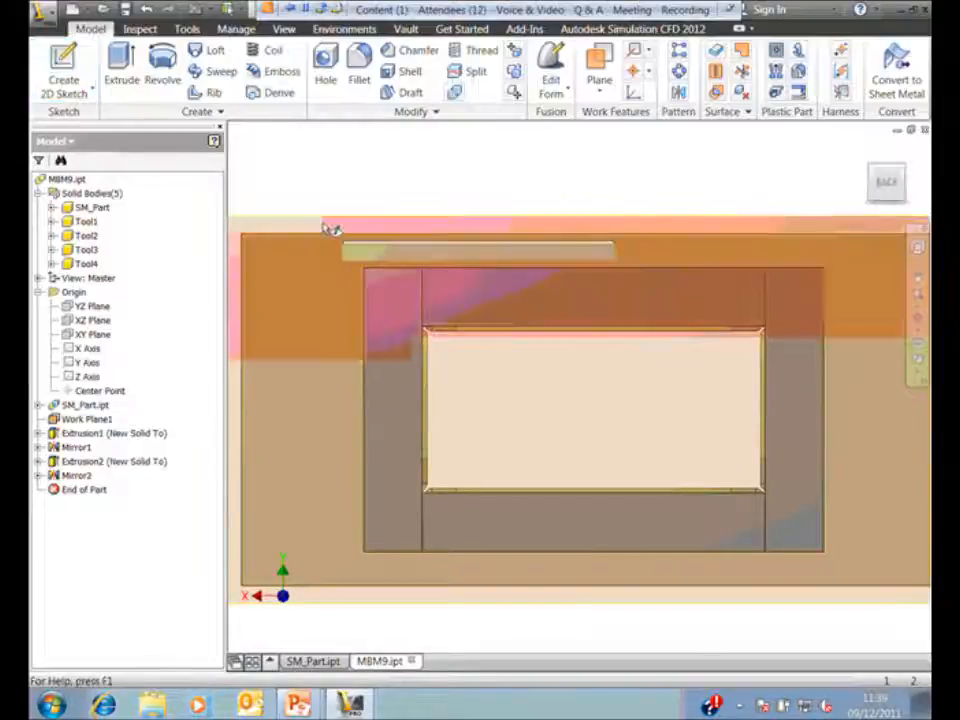
left_click(382, 155)
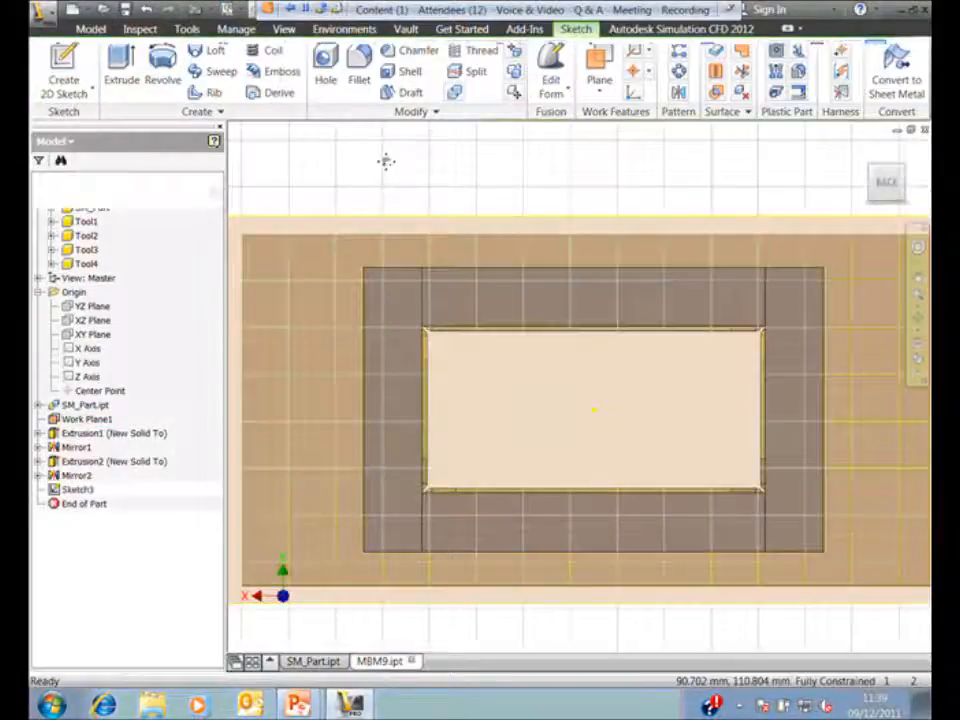
Step: Sketch a rectangle 250 mm wide and 150 mm high enclosing the four tool bodies
key("r")
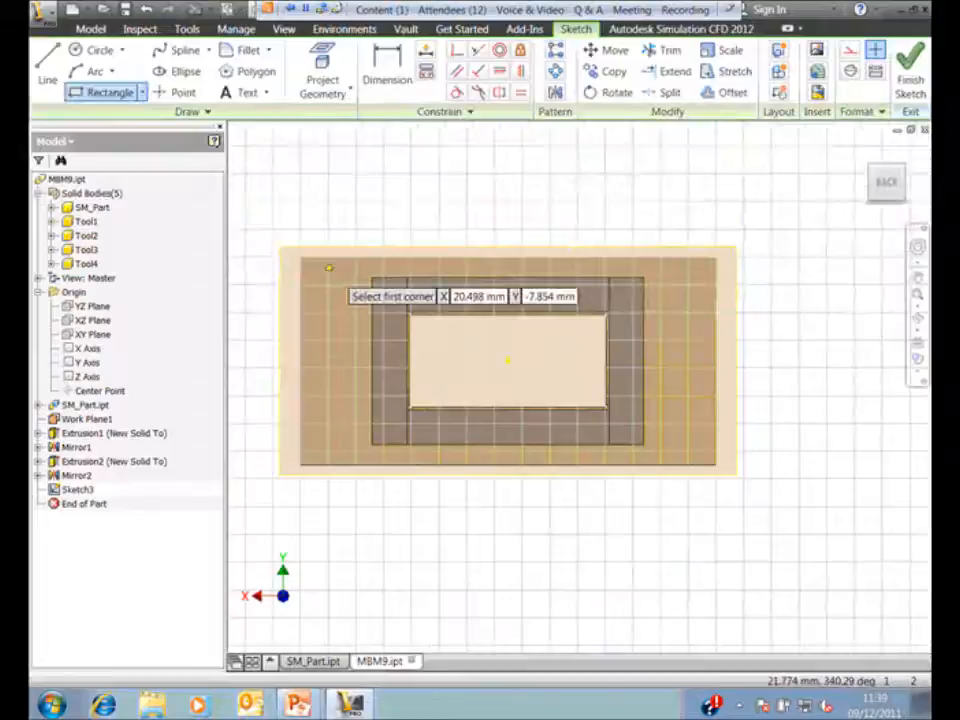
left_click(328, 266)
left_click(686, 453)
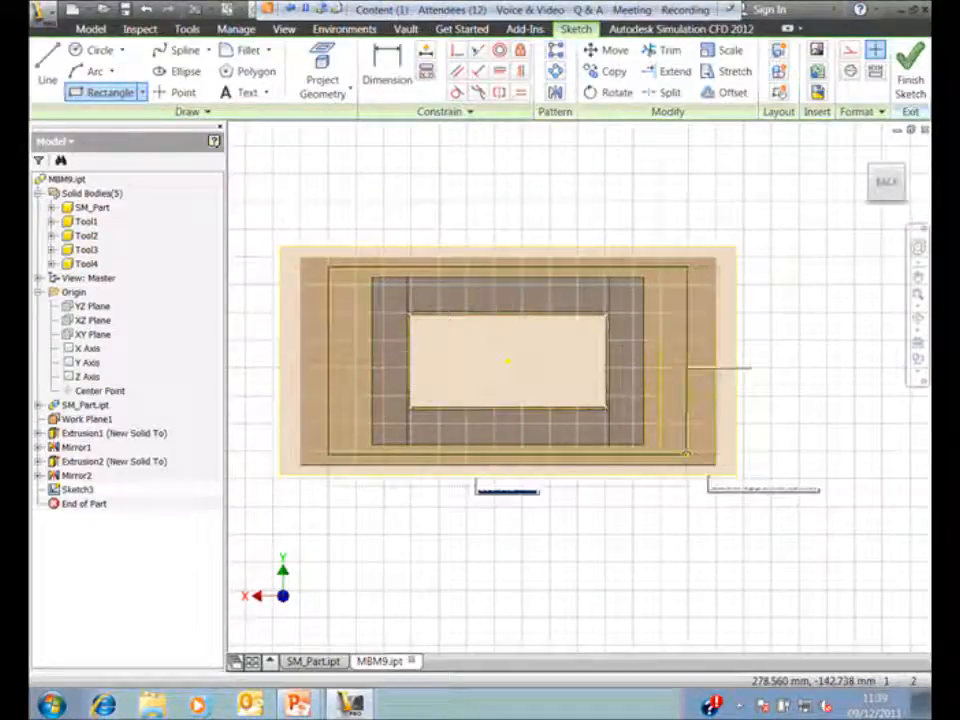
type("250")
key("Tab")
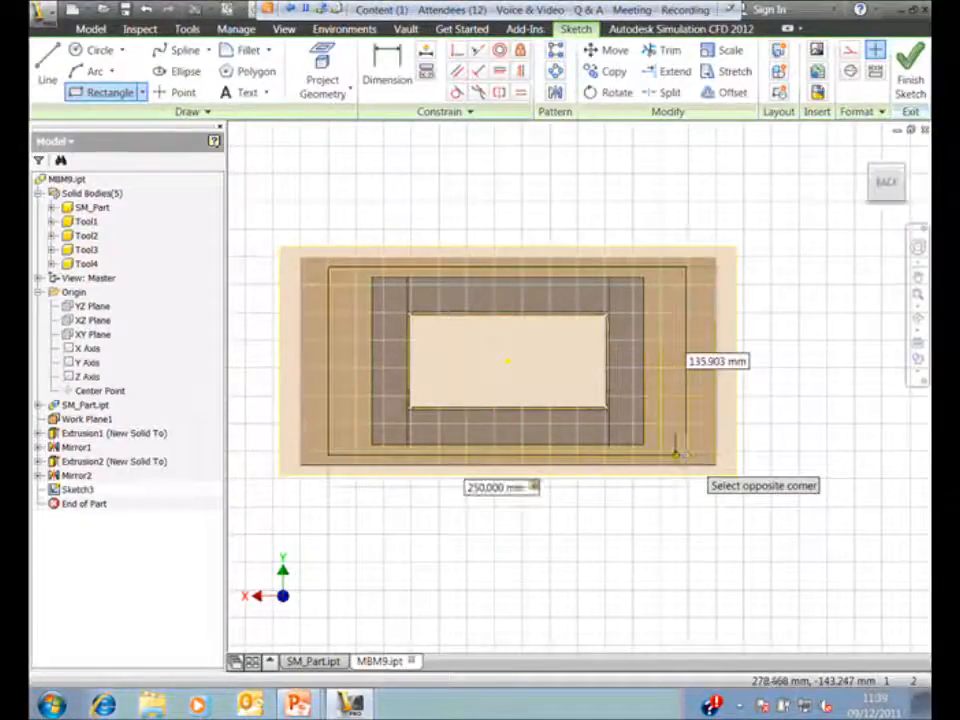
type("150")
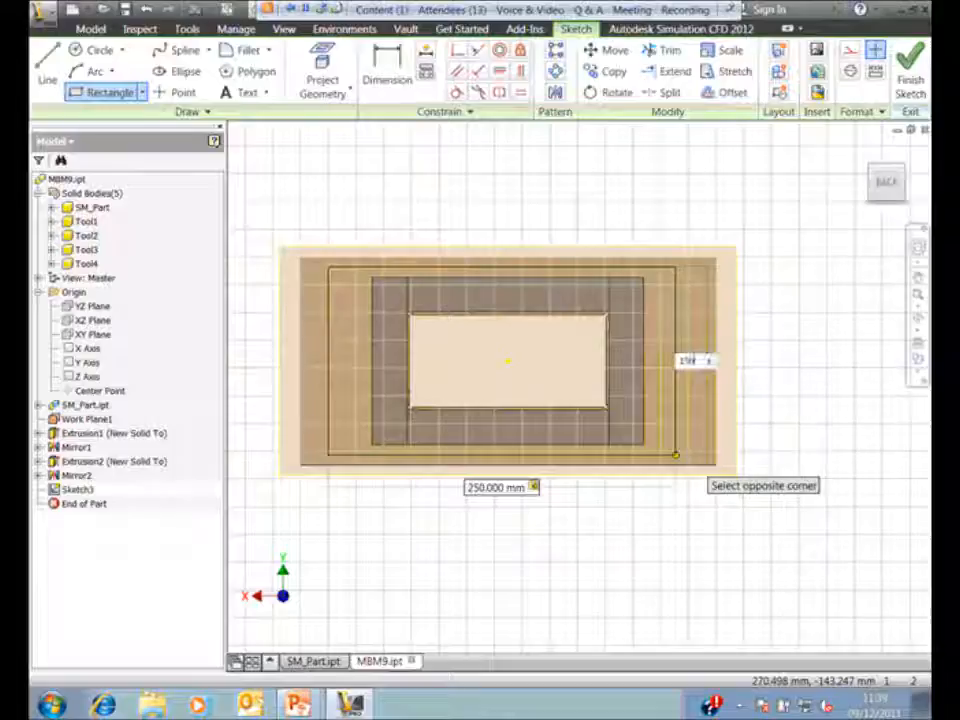
key("Return")
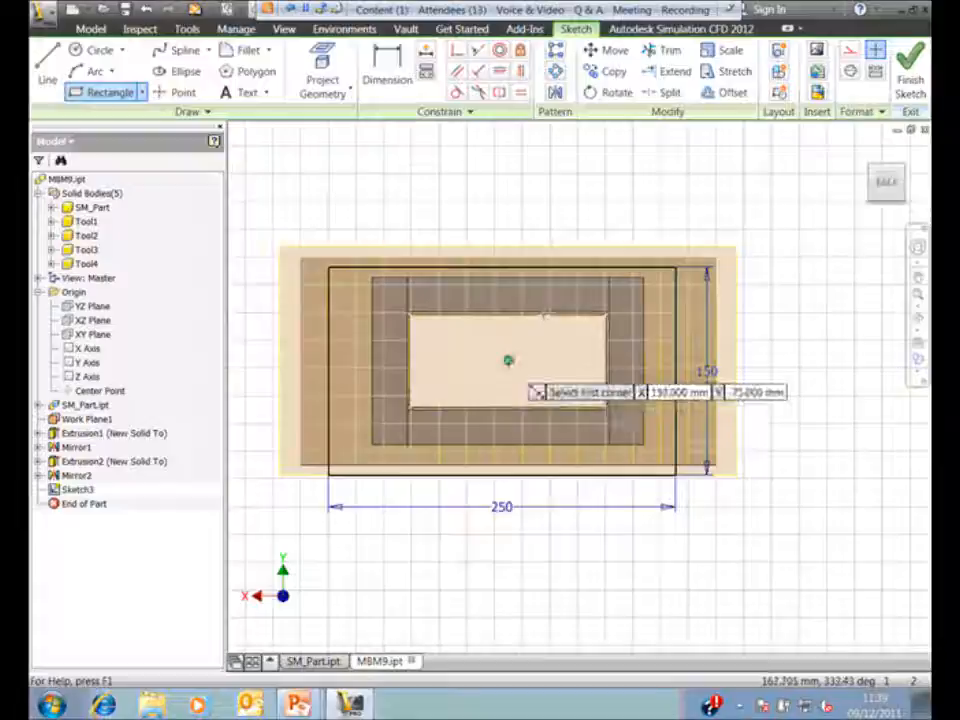
Step: Center the rectangle on the projected origin by aligning its side midpoints with vertical and horizontal constraints, and finish the sketch
left_click(508, 360)
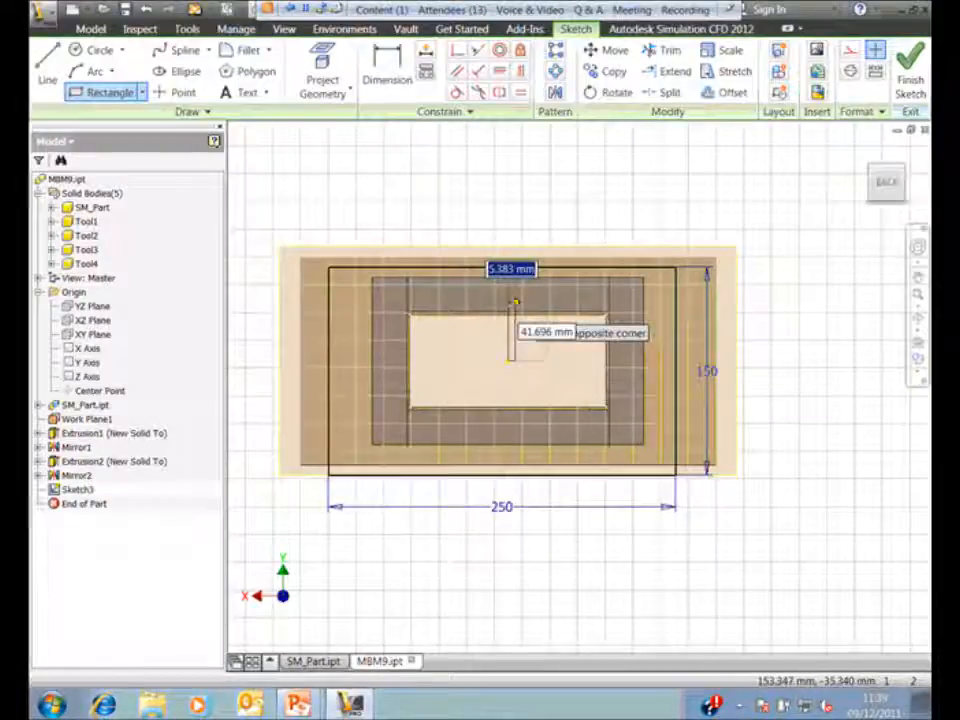
key("Escape")
left_click(521, 73)
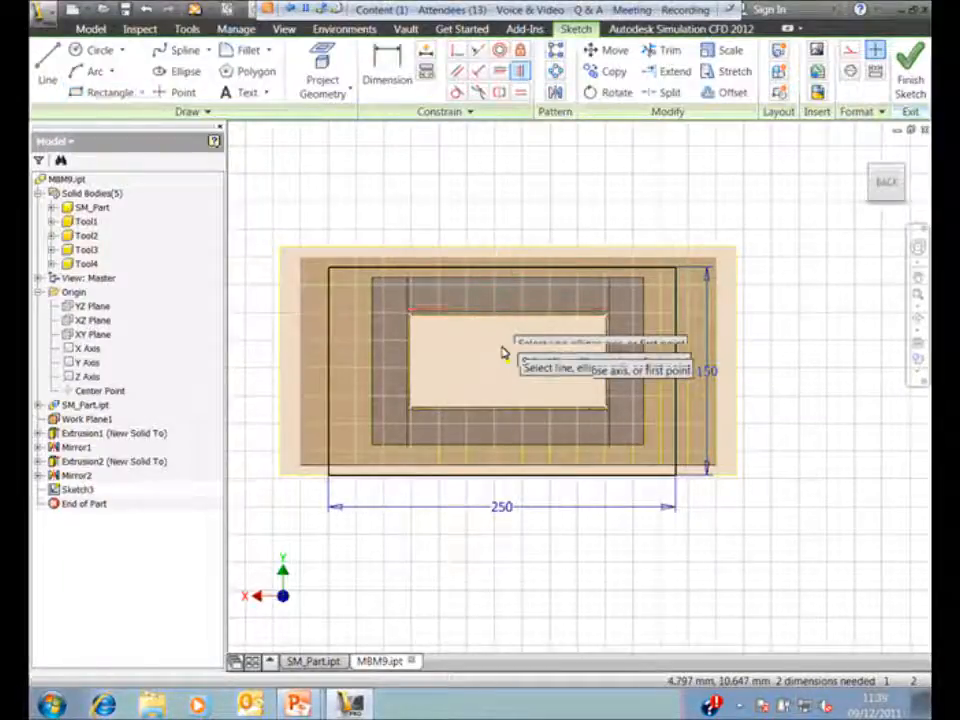
left_click(508, 360)
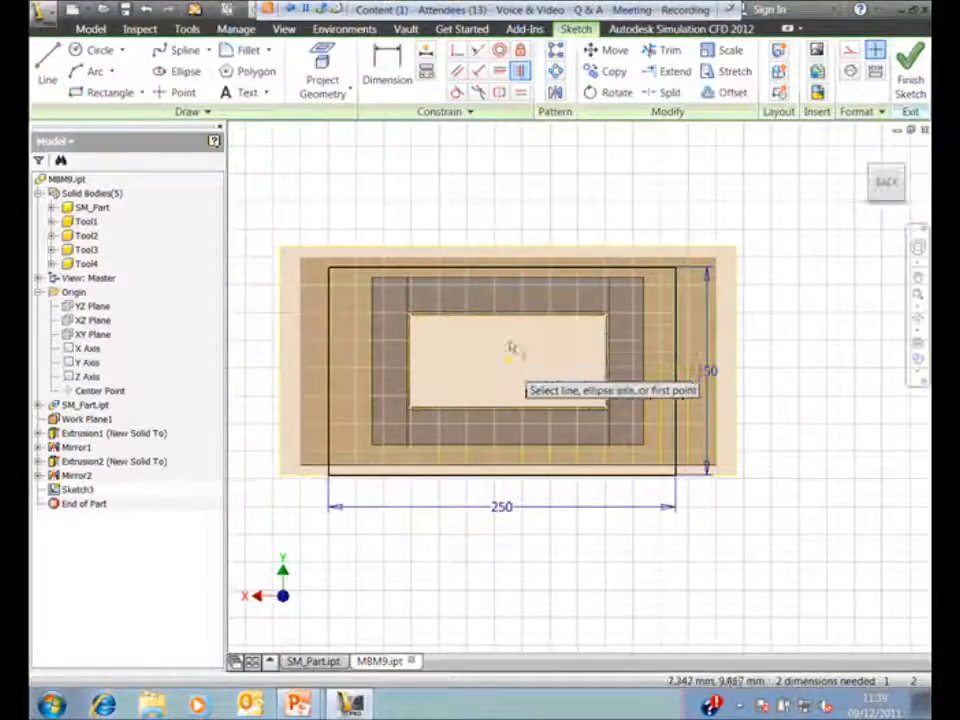
left_click(507, 270)
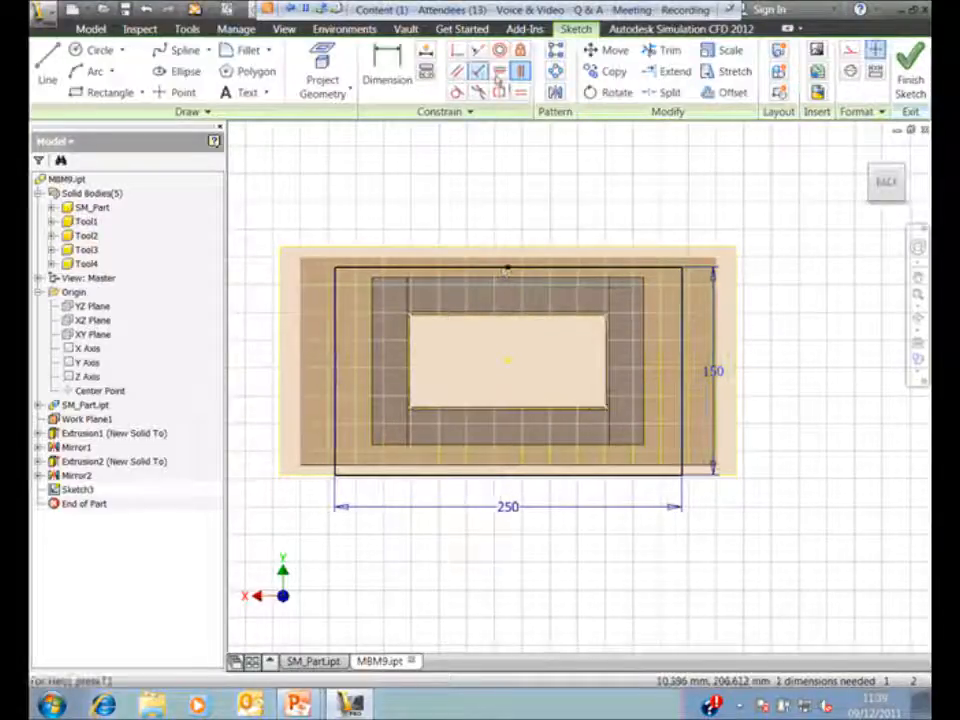
left_click(508, 360)
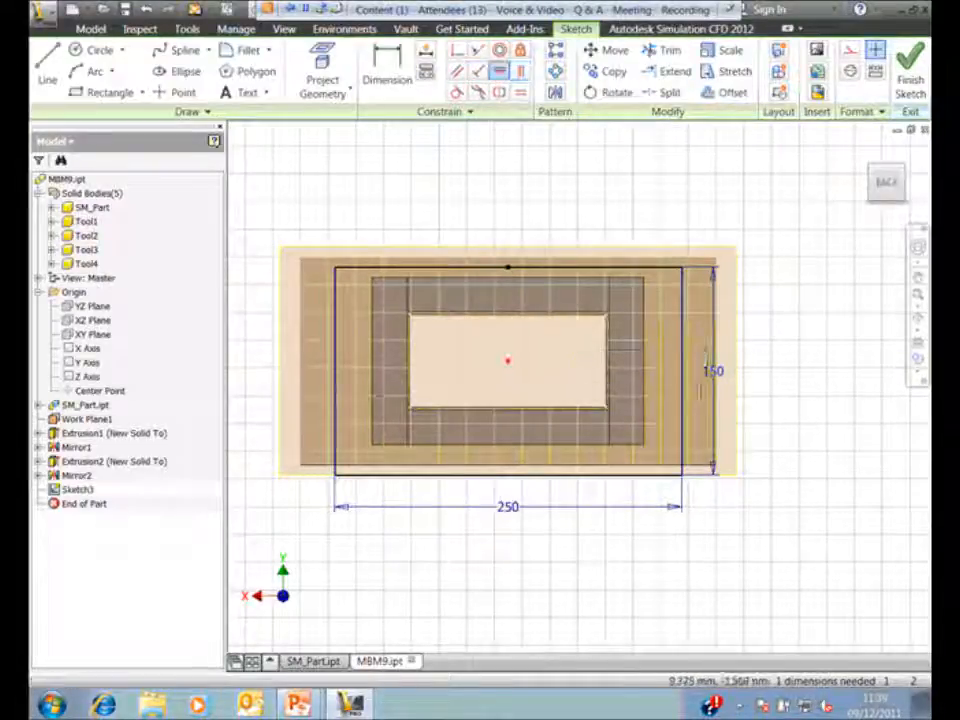
left_click(335, 370)
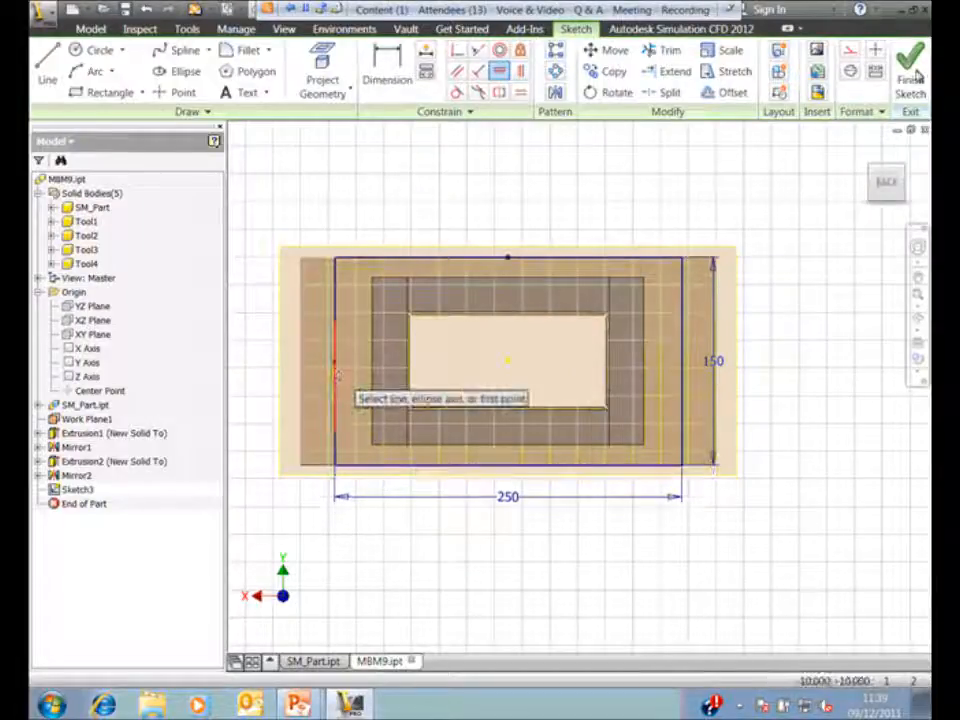
key("Escape")
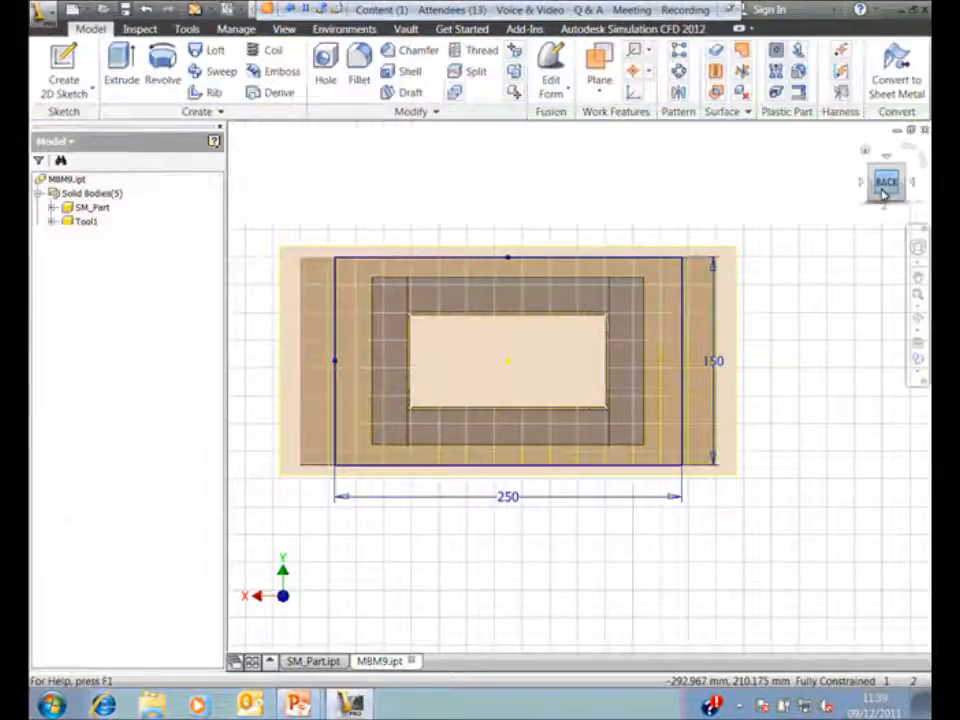
Step: Extrude the 250 by 150 mm rectangle 20 mm away from the tool bodies as a new solid
left_click(887, 188)
scroll(388, 269, "up", 3)
scroll(395, 290, "down", 3)
key("e")
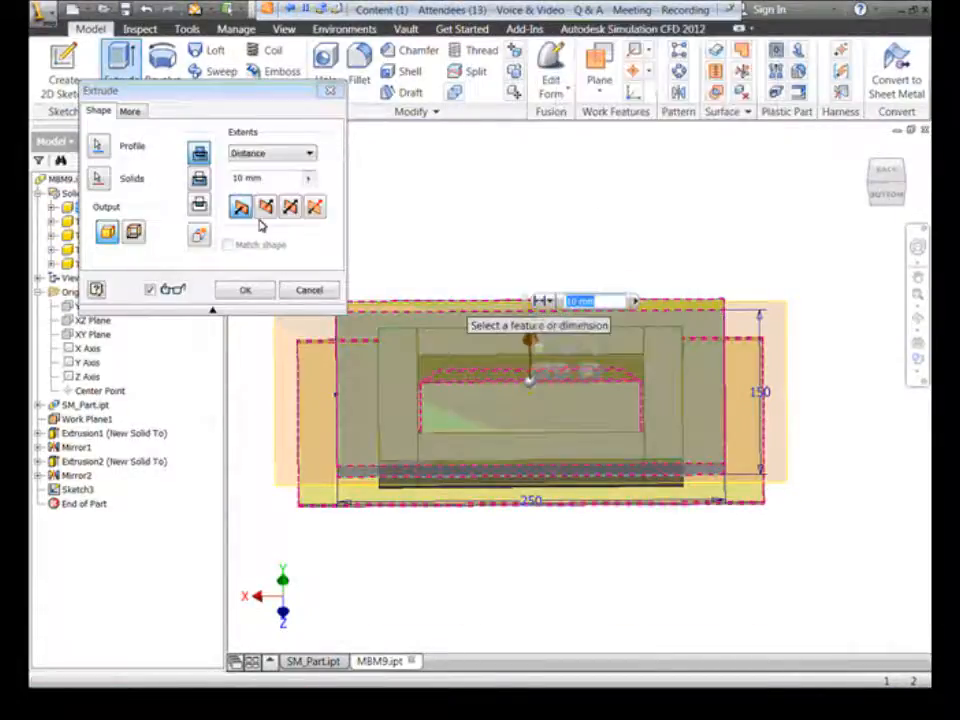
left_click(202, 237)
left_click_drag(263, 180, 209, 177)
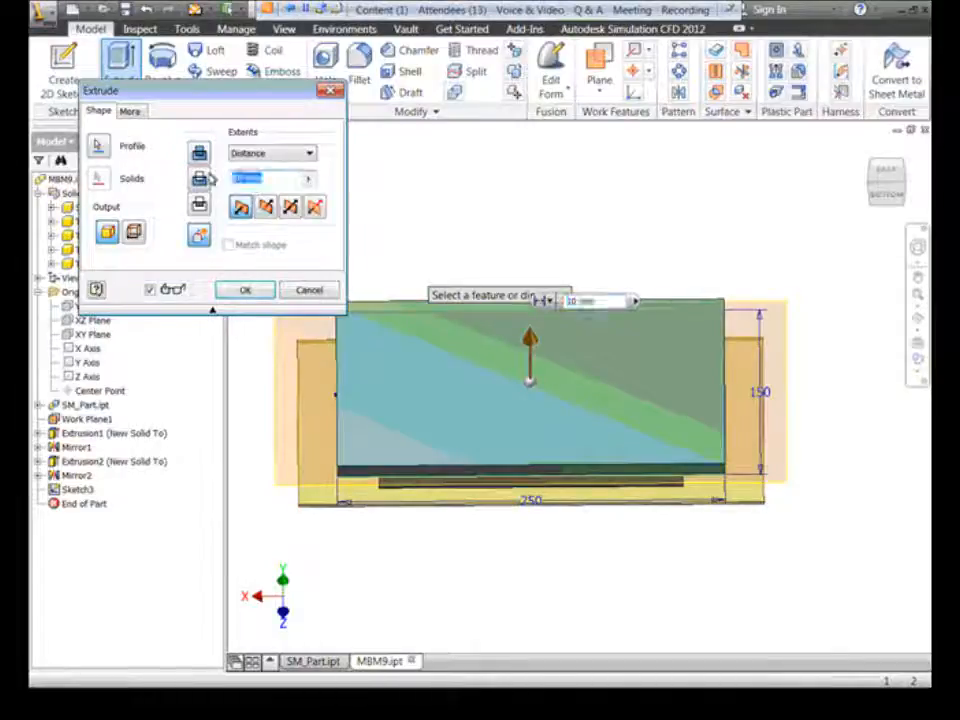
type("20")
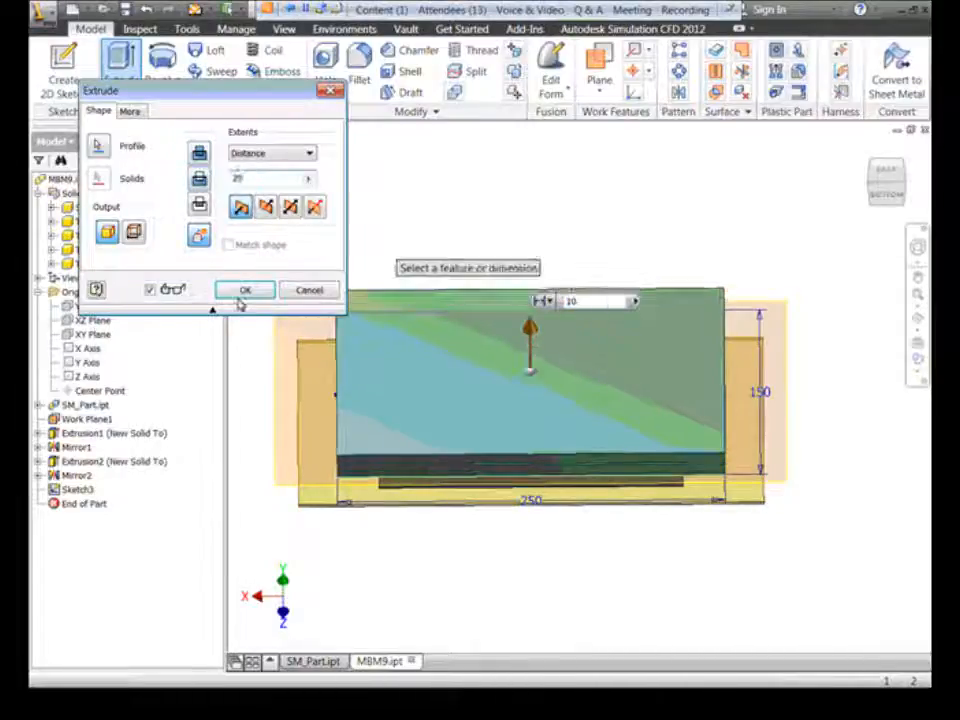
key("Return")
Step: Hide the offset work plane between the tool bodies and the 20 mm block
left_click(886, 171)
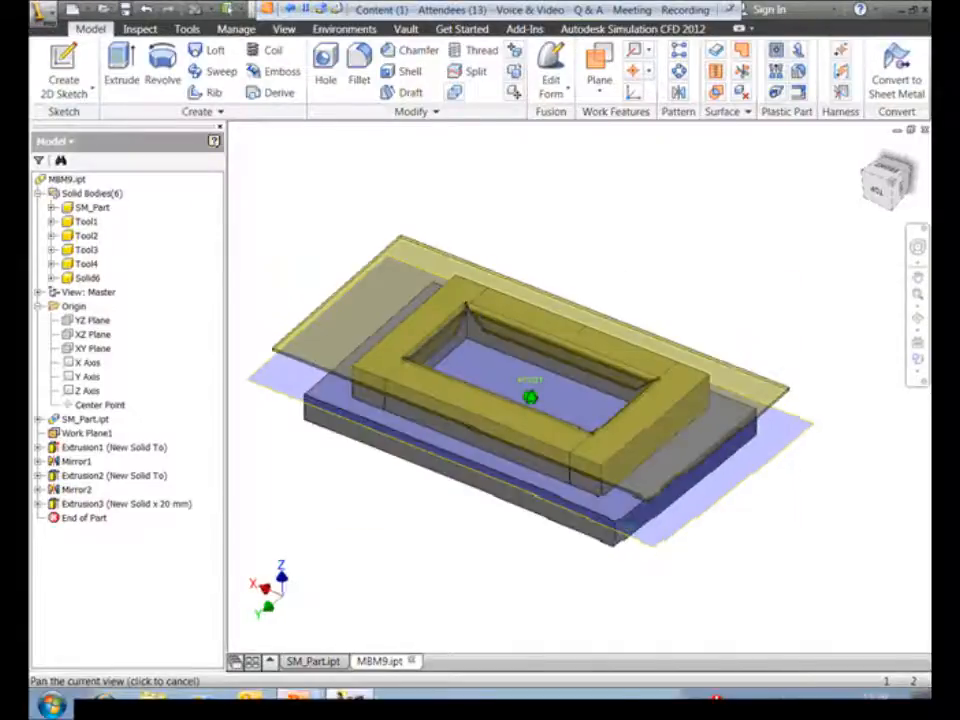
right_click(77, 435)
mouse_move(111, 557)
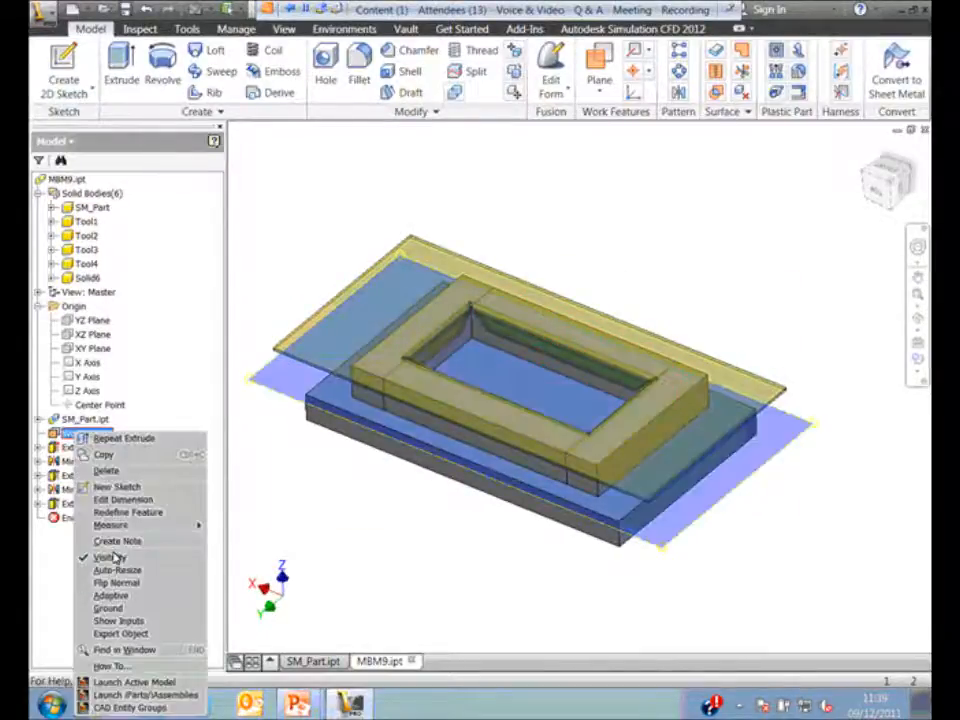
left_click(313, 262)
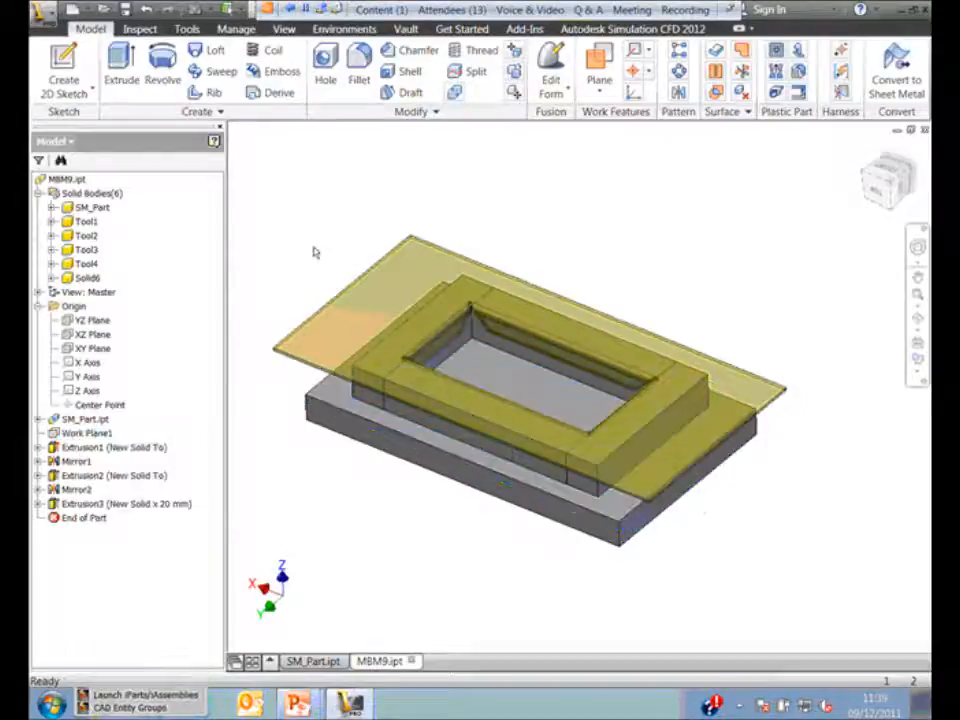
Step: Rename the 20 mm thick block's solid body as Base
left_click(88, 280)
left_click(88, 279)
type("Base")
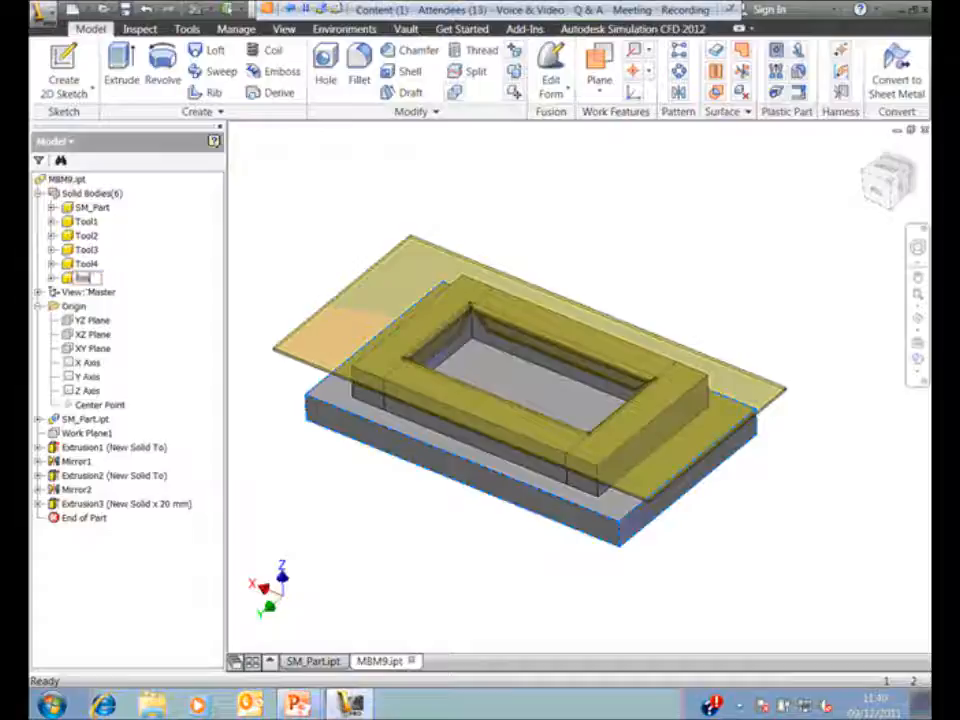
Step: Hide the SM_Part solid body so only the tool bodies and the Base are shown
left_click(261, 216)
middle_click_drag(229, 230, 232, 222)
right_click(95, 207)
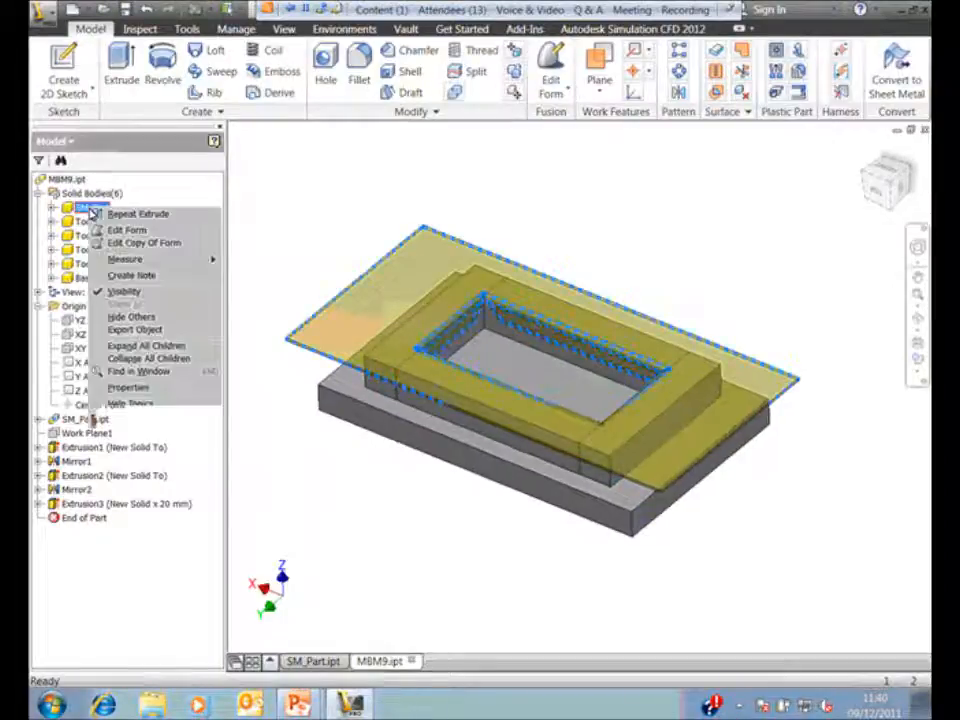
left_click(130, 291)
scroll(425, 249, "up", 1)
middle_click_drag(425, 248, 412, 247)
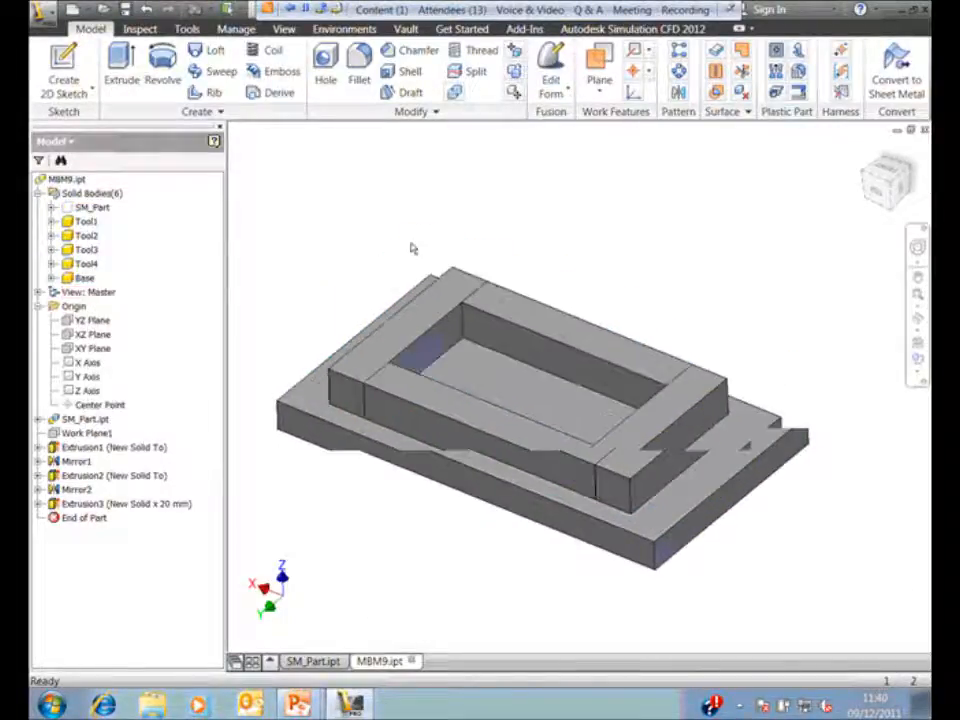
mouse_move(892, 178)
left_mouse_down()
mouse_move(882, 188)
mouse_move(888, 166)
left_mouse_up()
middle_click_drag(256, 202, 240, 197, "shift")
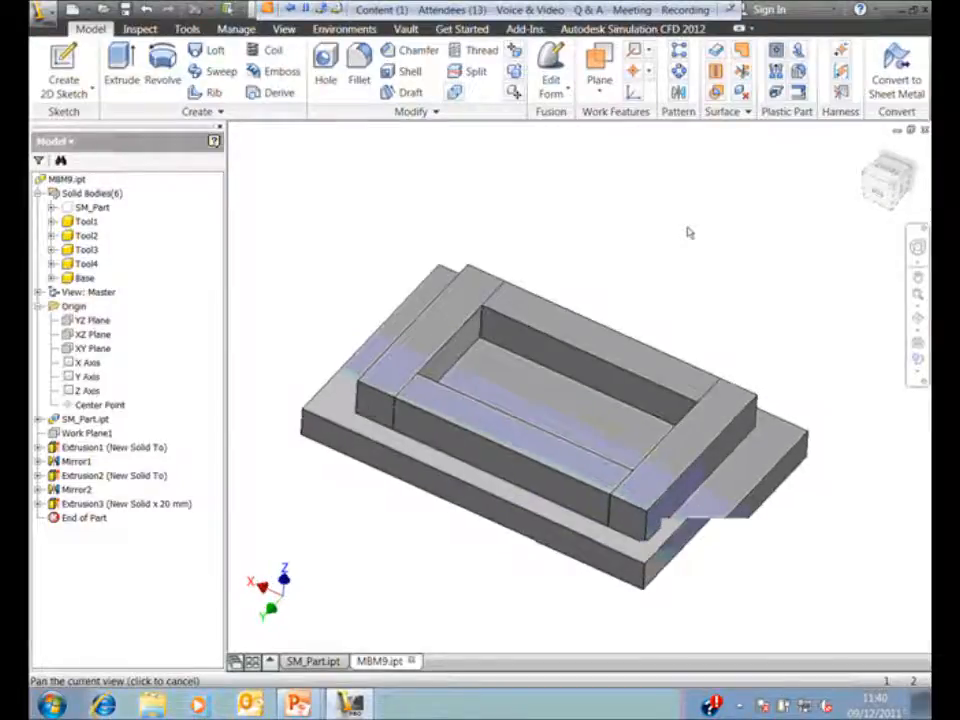
Step: Start a sketch on the upper face of the tool bodies, project their face outlines, and view the sketch plane straight on
scroll(669, 238, "up", 3)
scroll(669, 238, "down", 2)
middle_click_drag(669, 238, 668, 218)
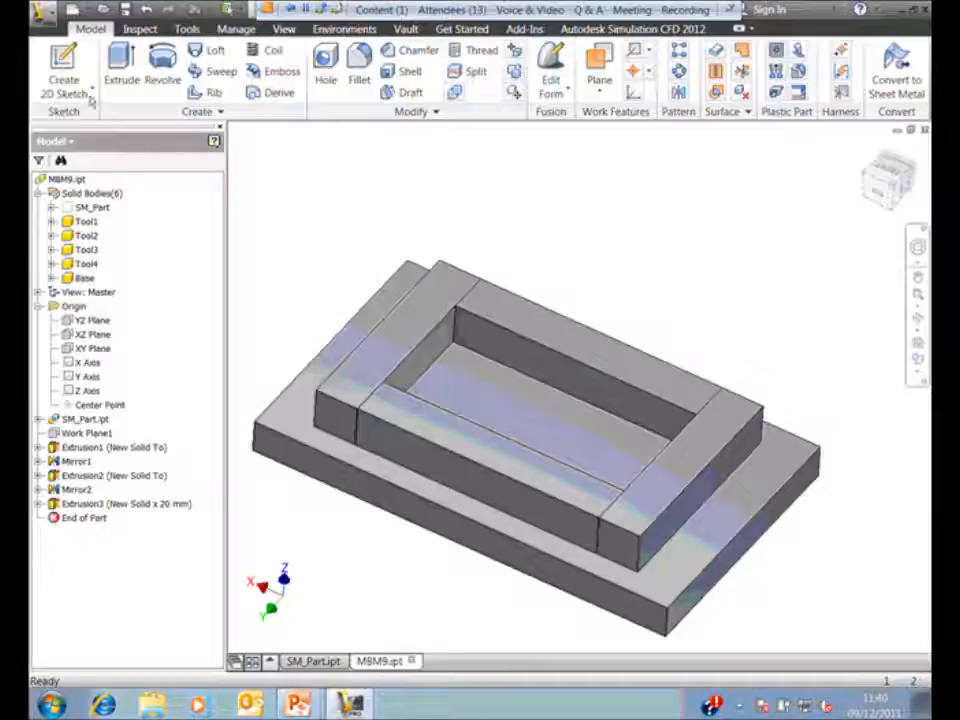
left_click(64, 74)
left_click(540, 302)
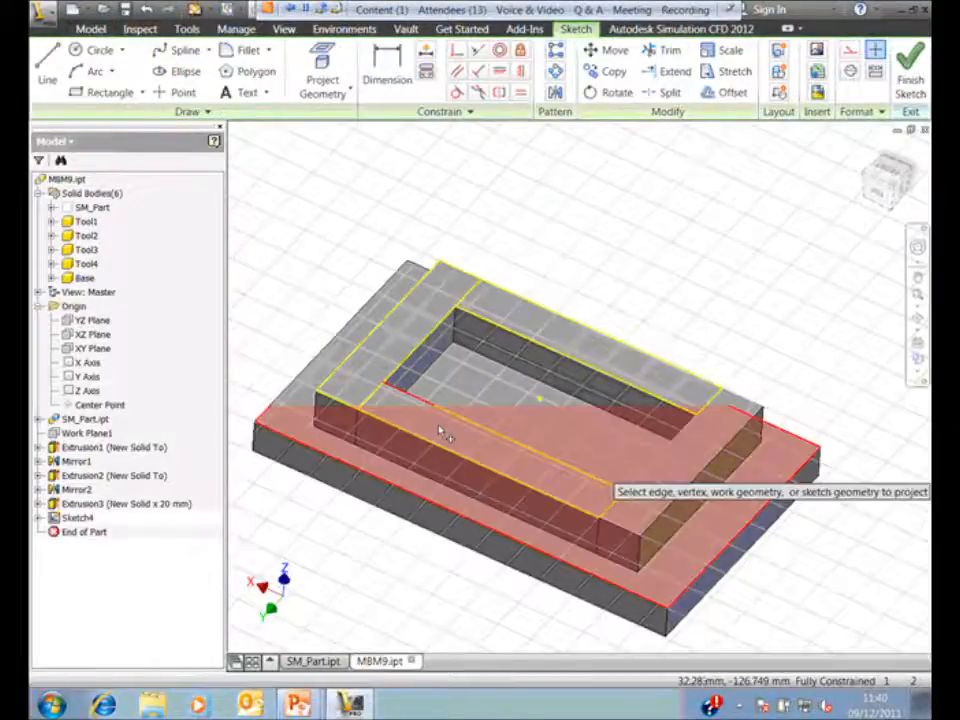
left_click(699, 452)
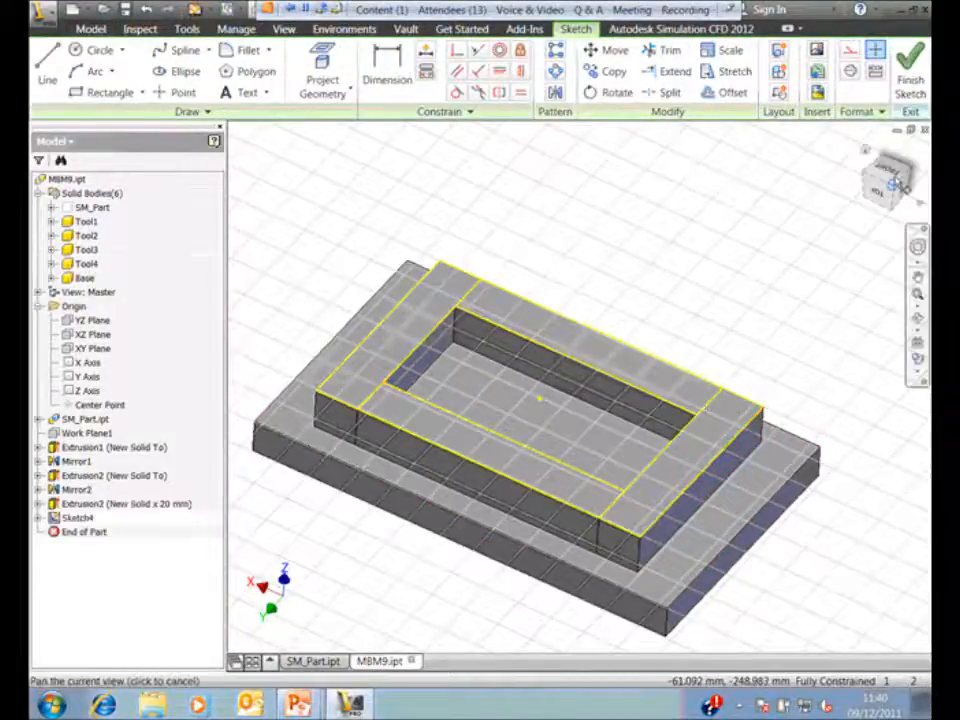
left_click(889, 165)
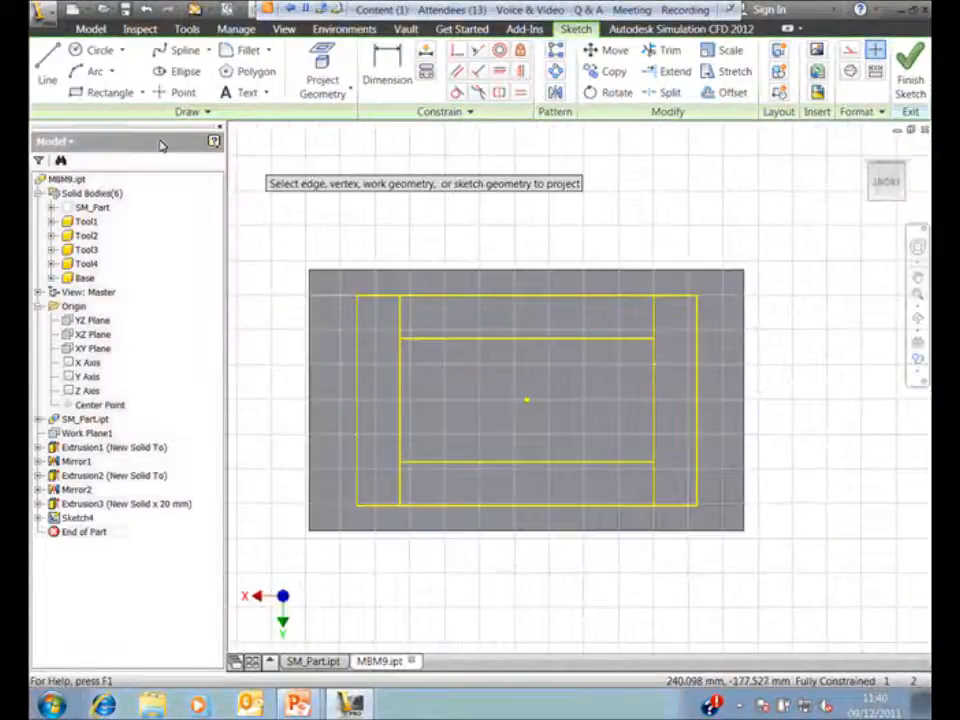
Step: Sketch two overlapping rectangles around the origin, one wide and ending on the short-side tools, one tall, about 96 mm, ending on the long-side tools
left_click(110, 93)
left_click(378, 355)
left_click(675, 435)
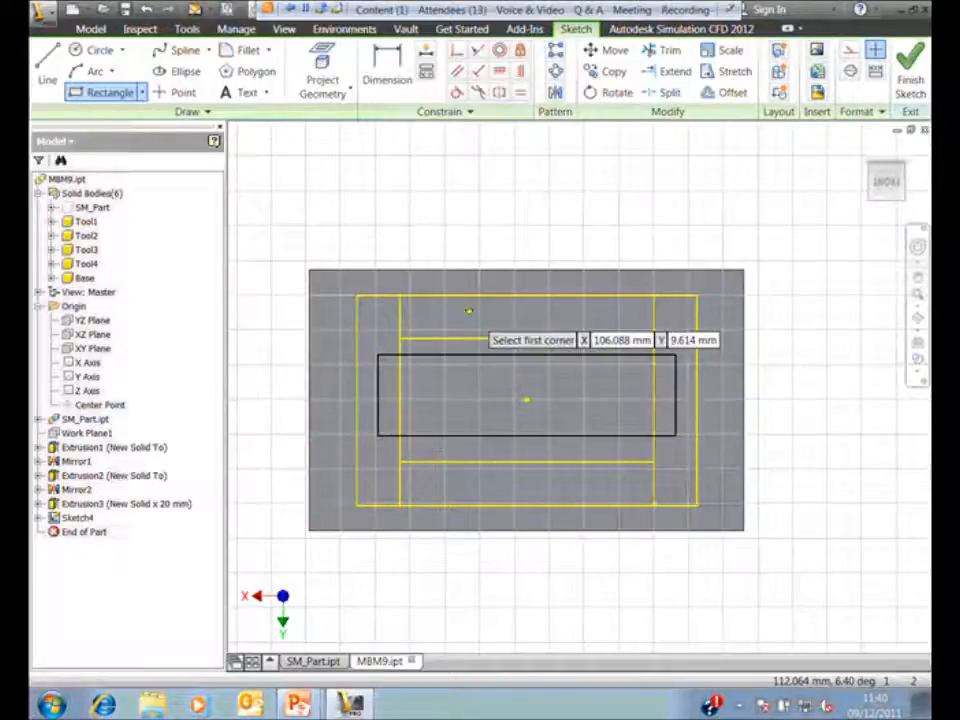
left_click(459, 318)
left_click(600, 484)
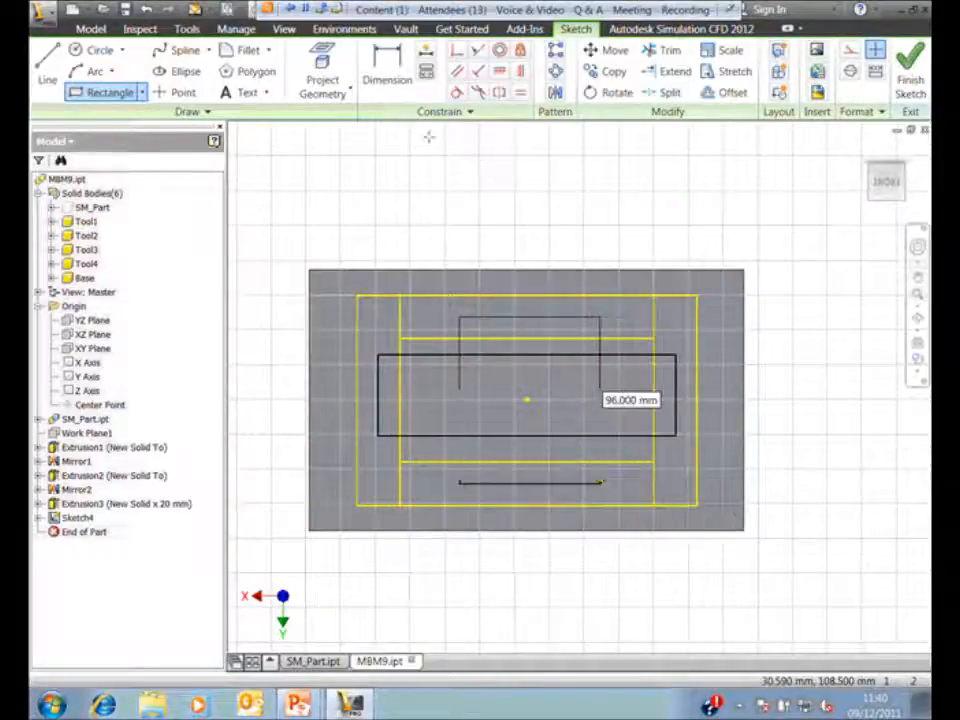
Step: Center both rectangles by aligning their side midpoints with the projected outer edge midpoints, vertically for the tall one and horizontally for the wide one
left_click(390, 72)
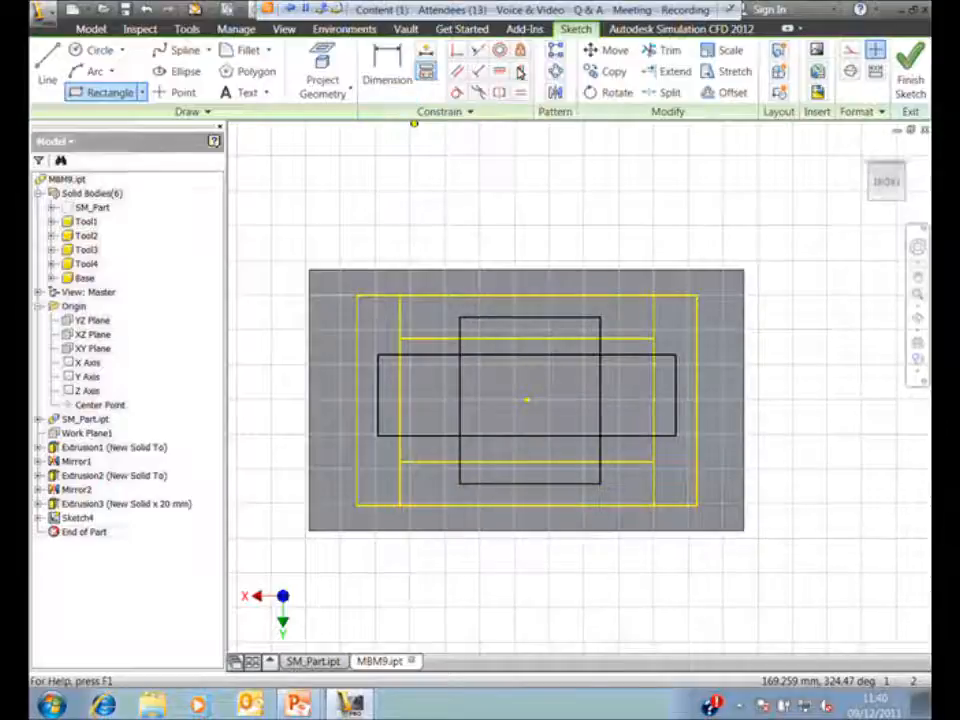
left_click(528, 295)
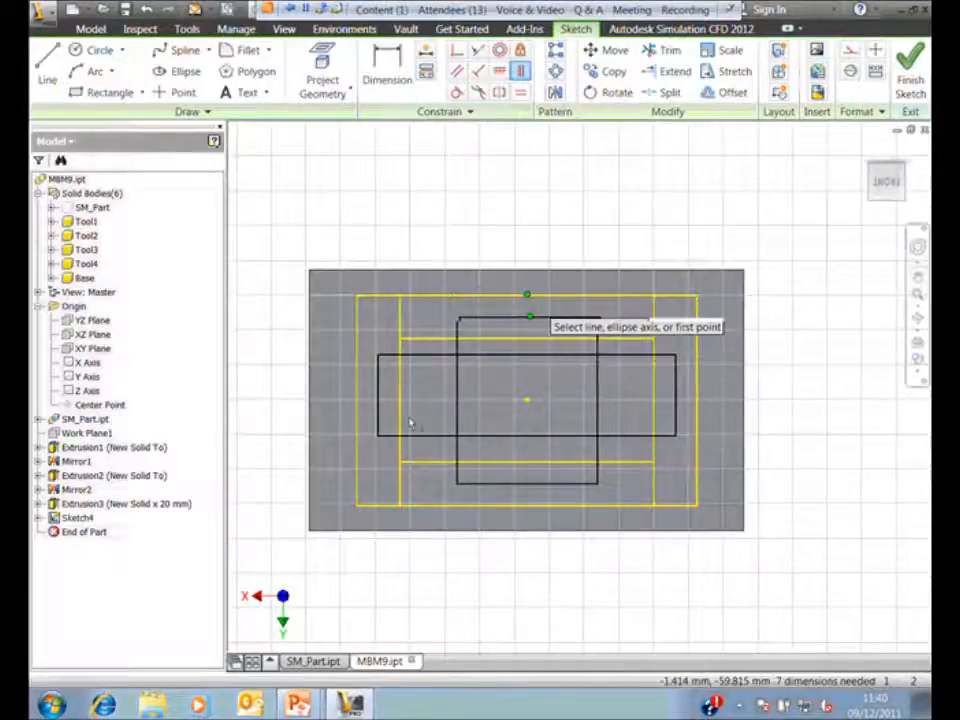
left_click(499, 73)
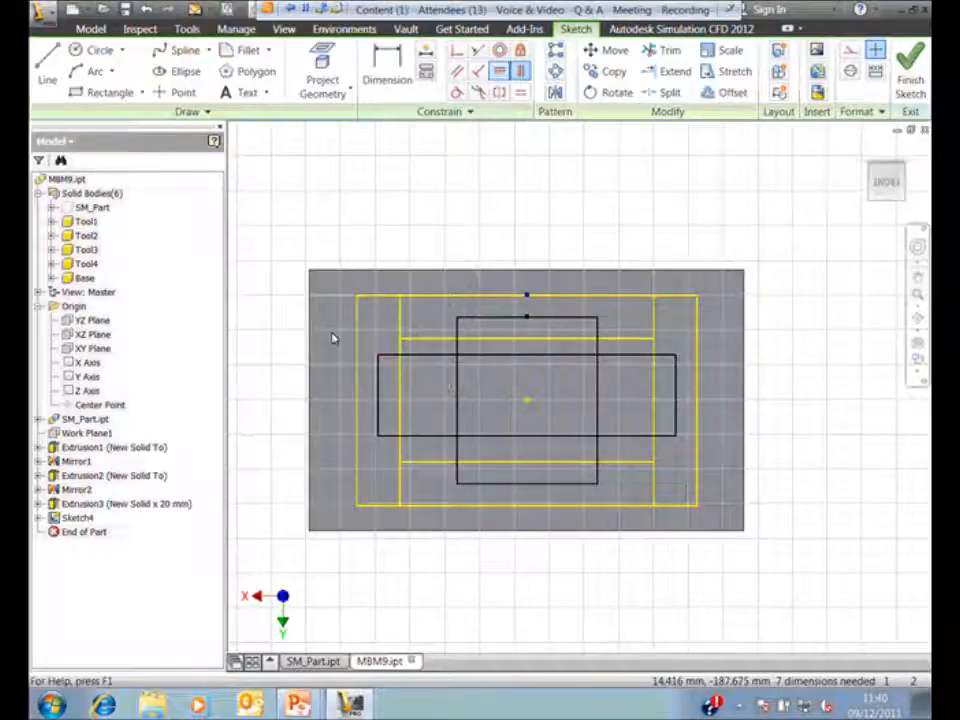
left_click(378, 396)
left_click(356, 399)
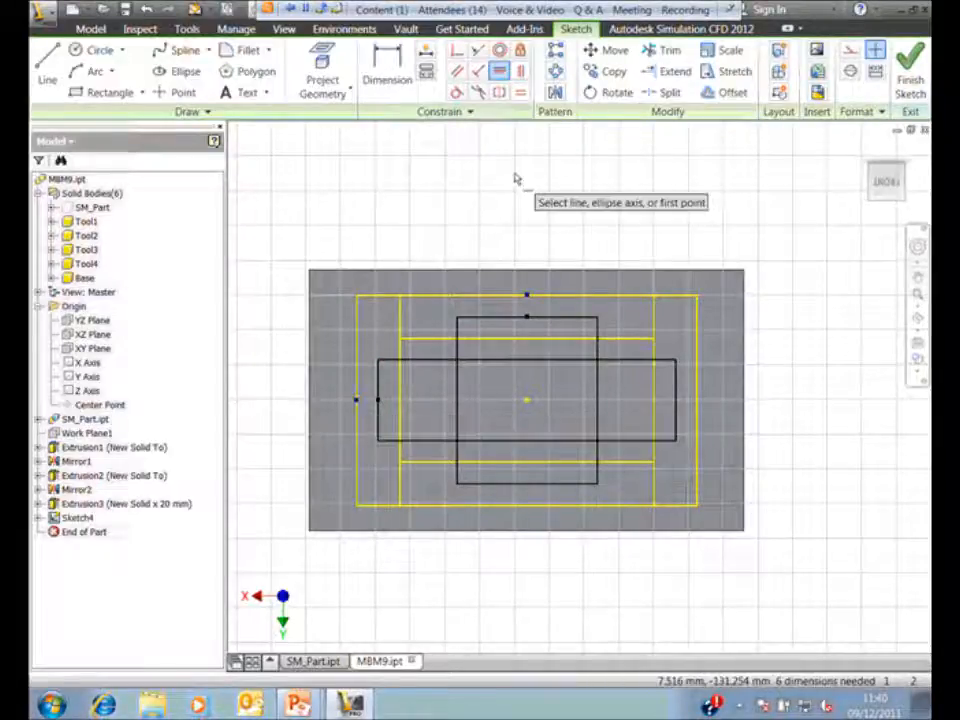
Step: Align the rectangle corners with the midpoints of the tool bodies' projected short edges using vertical and horizontal constraints
key("i")
left_click(675, 361)
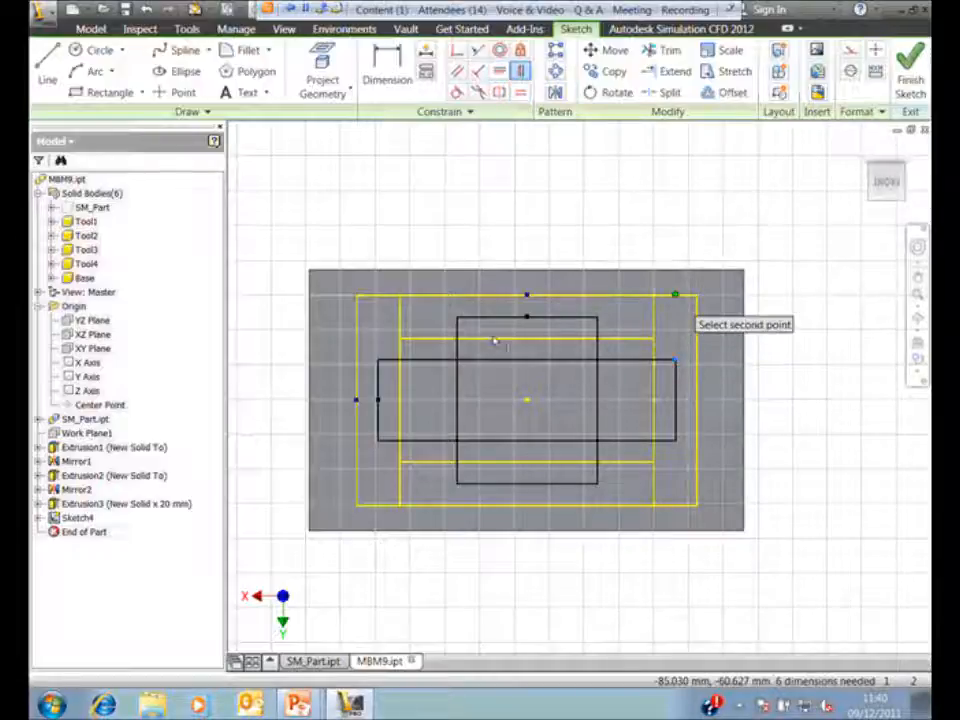
left_click(495, 342)
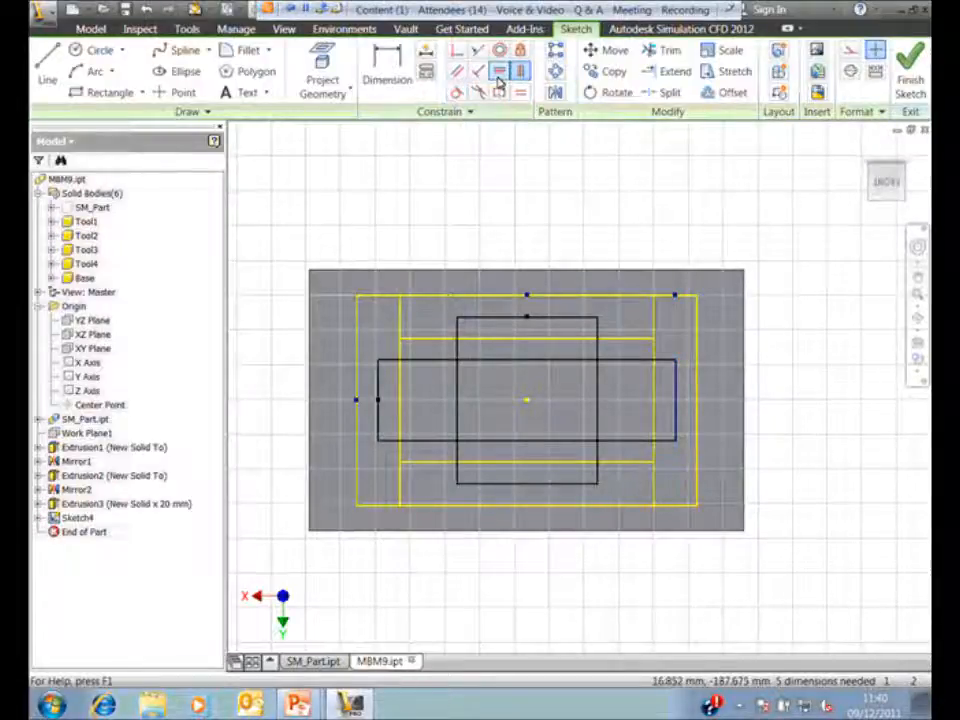
left_click(458, 319)
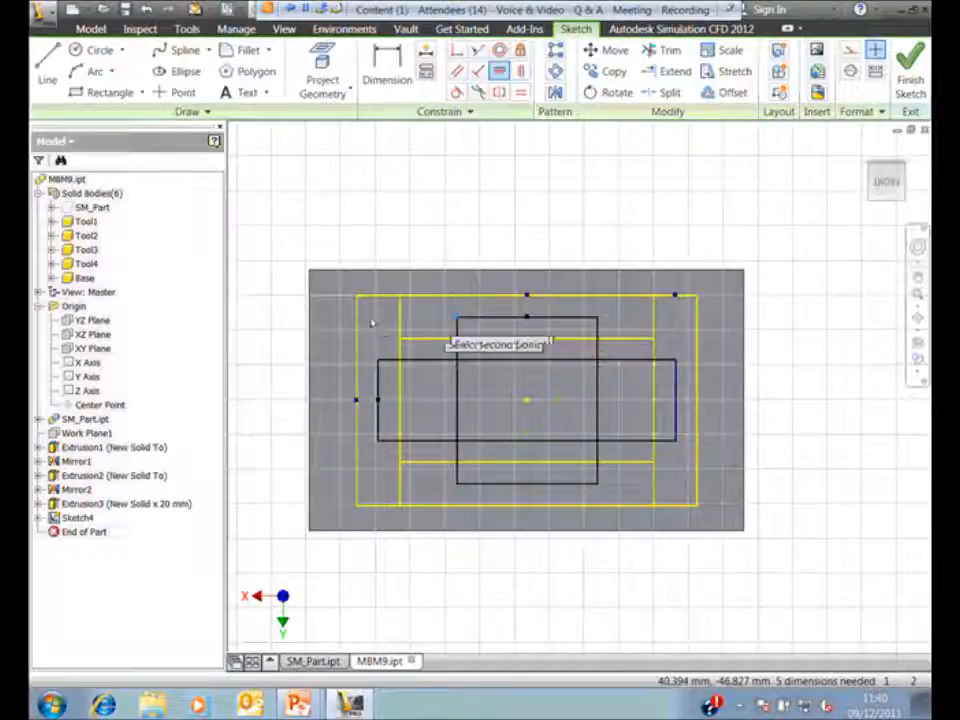
left_click(400, 318)
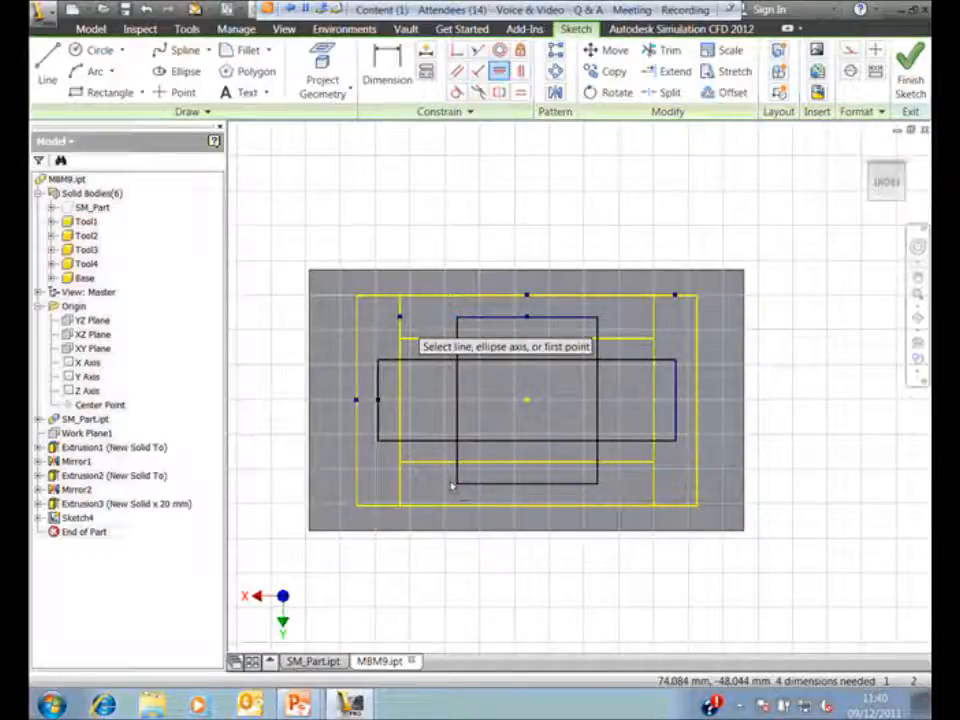
left_click(456, 483)
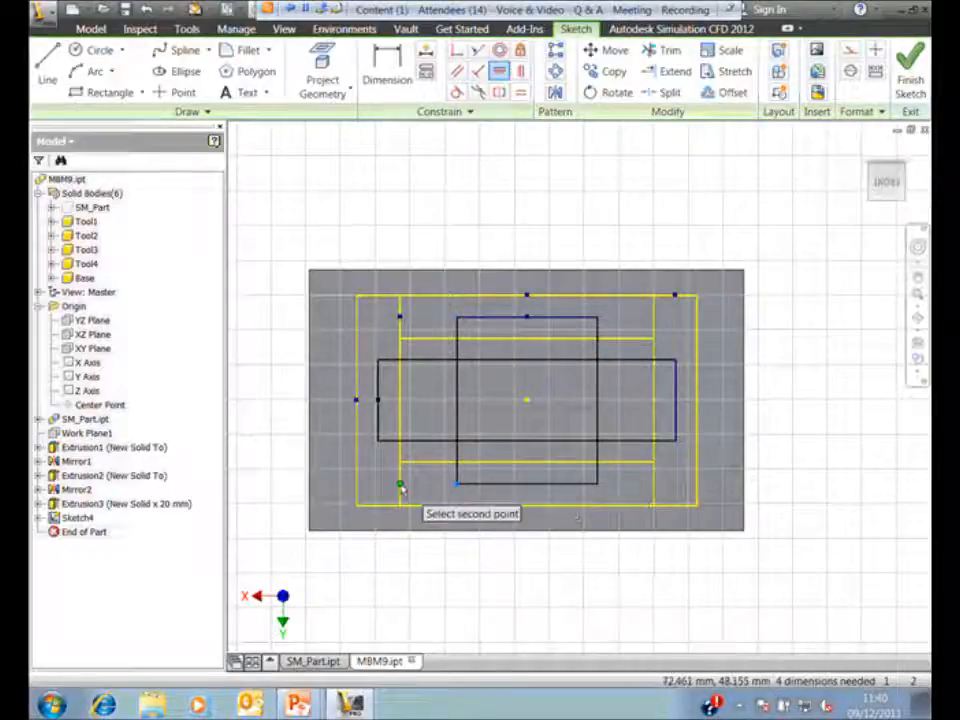
left_click(400, 484)
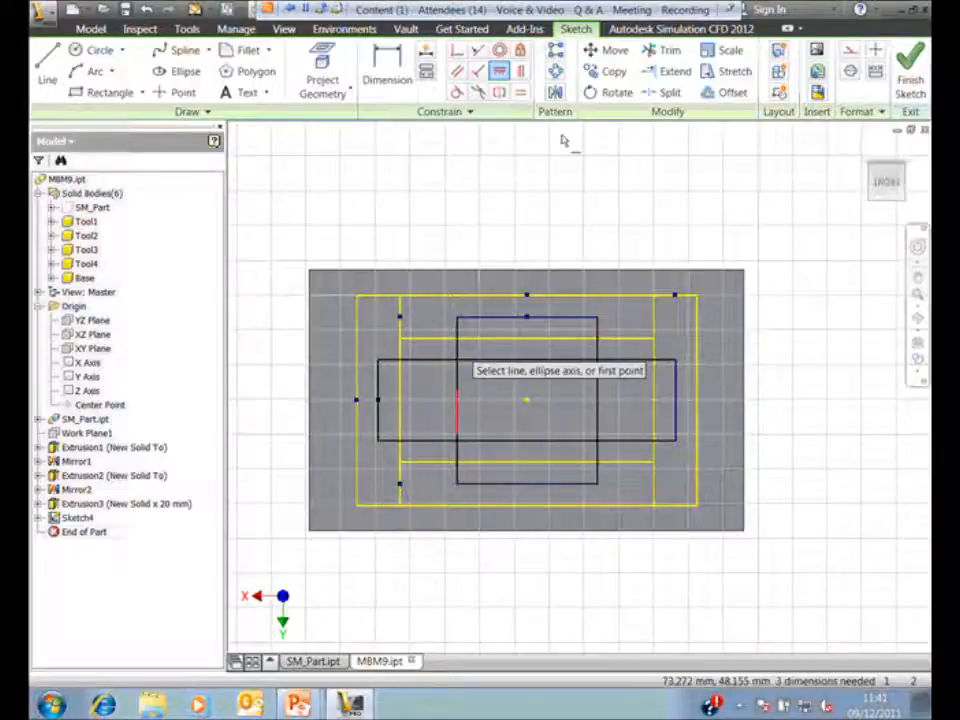
left_click(521, 74)
left_click(378, 360)
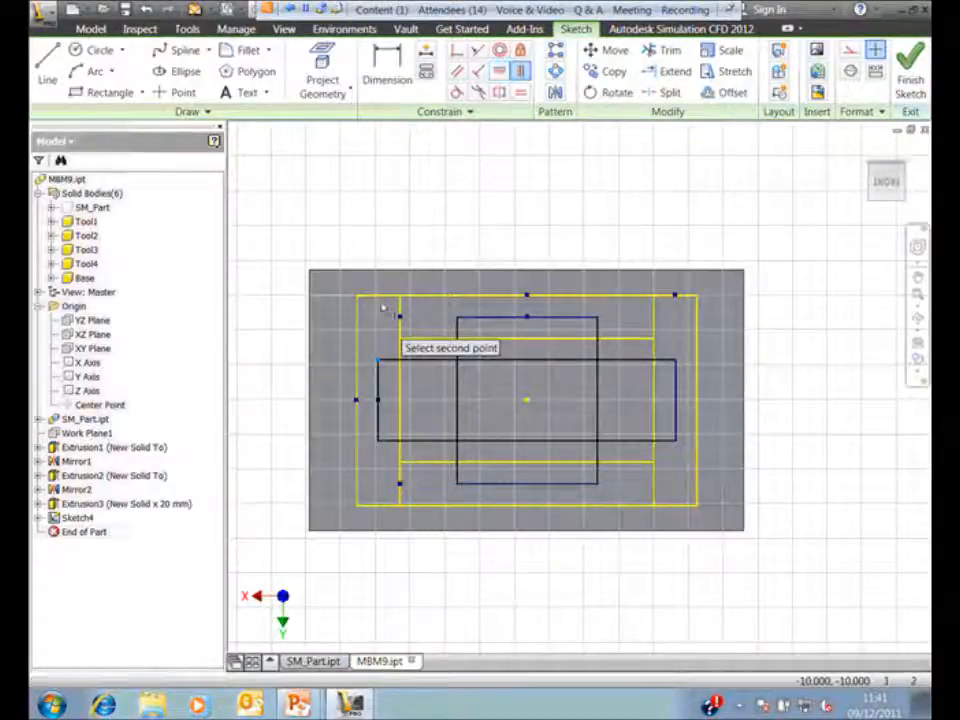
left_click(378, 295)
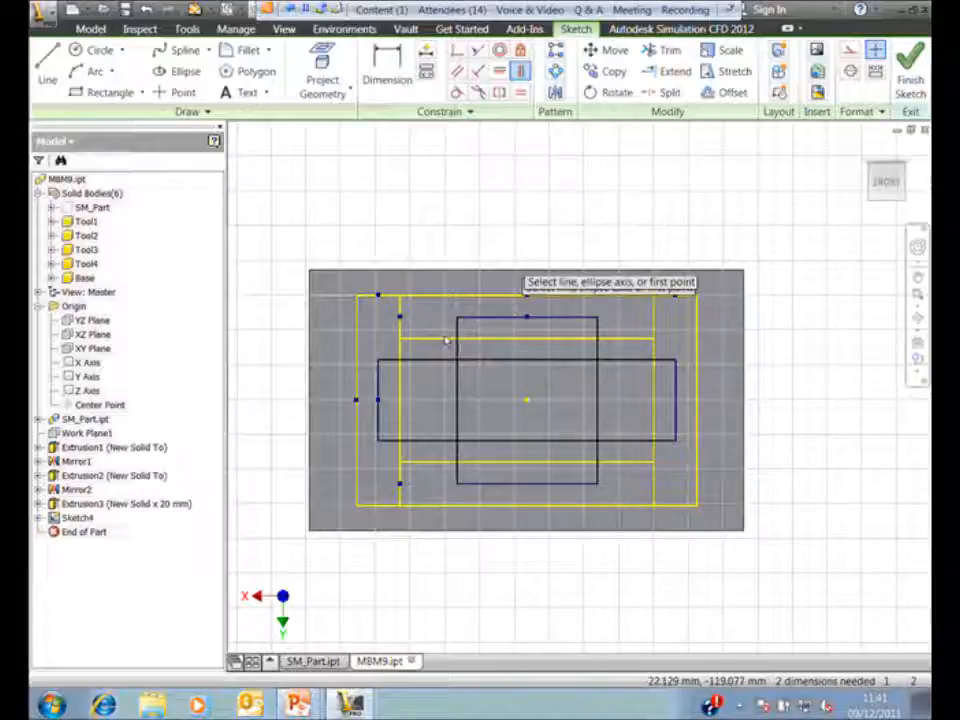
right_click(465, 182)
left_click(418, 182)
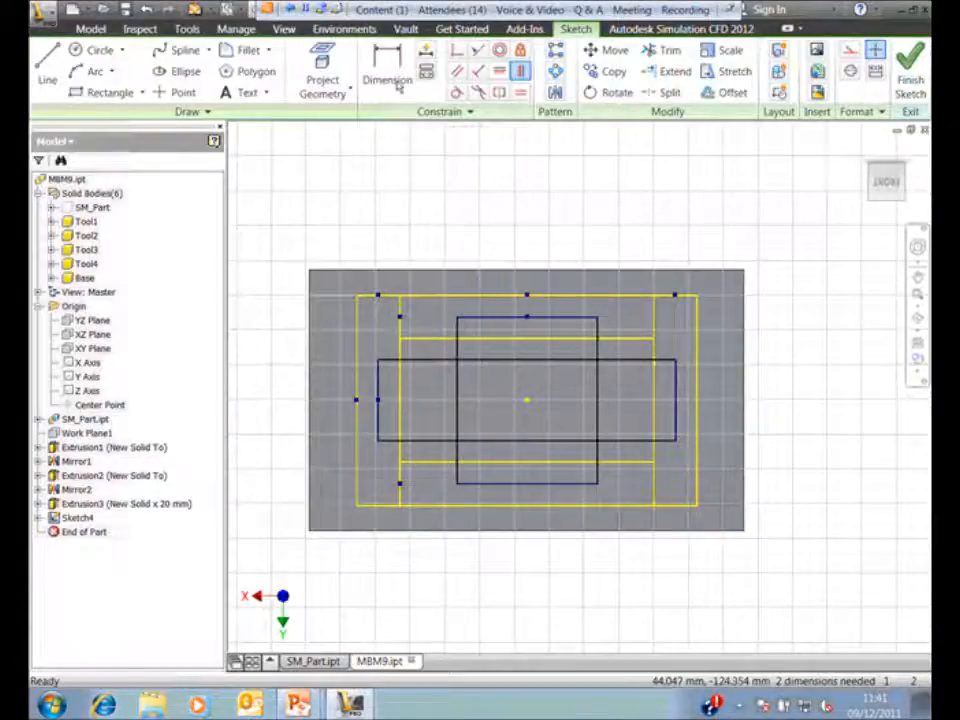
Step: Dimension the tall rectangle's side 30 mm from the projected end edge of the long tool body
left_click(397, 87)
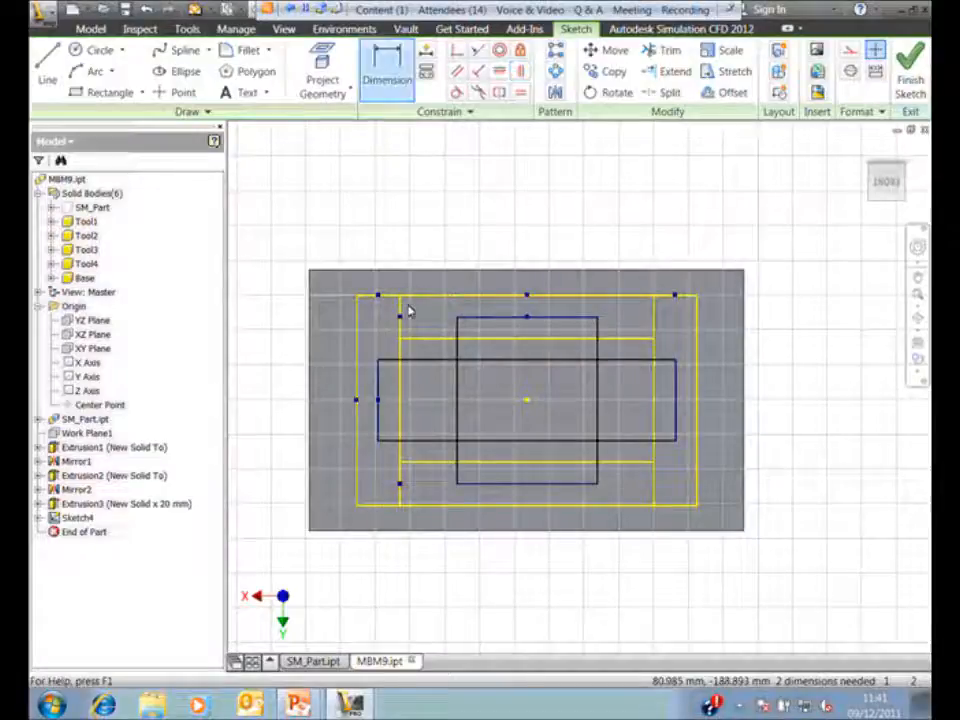
left_click(458, 329)
left_click(430, 239)
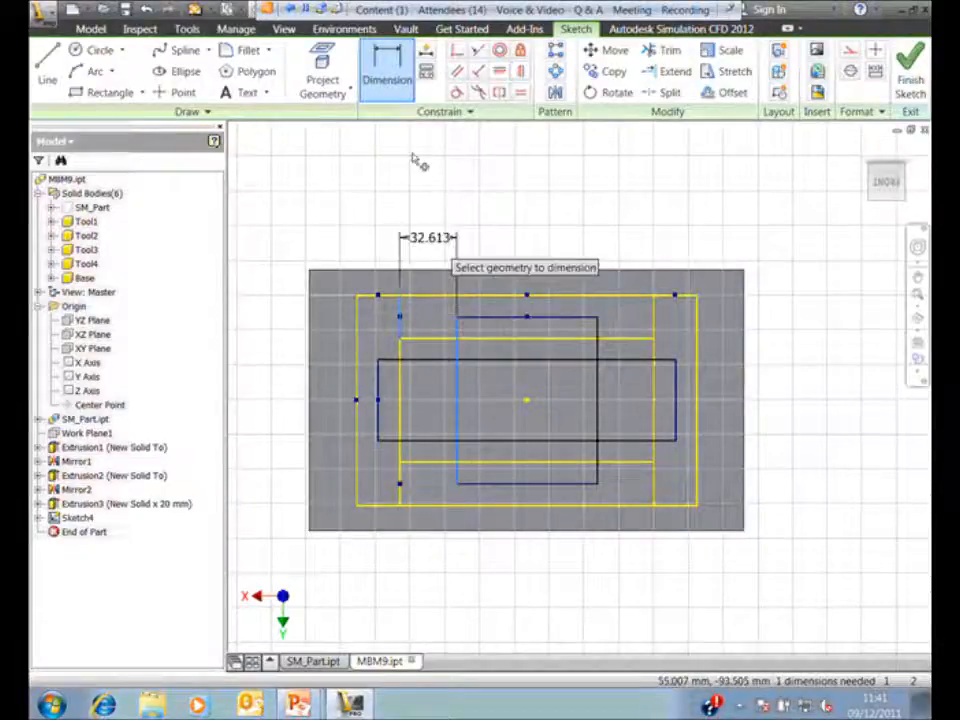
type("30")
key("Return")
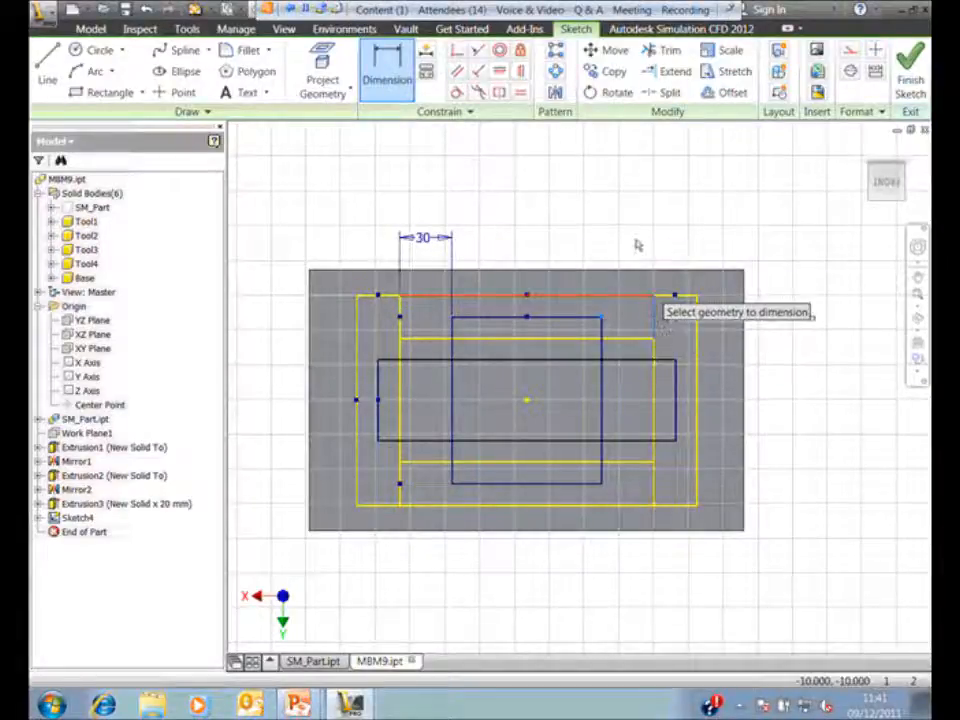
key("Escape")
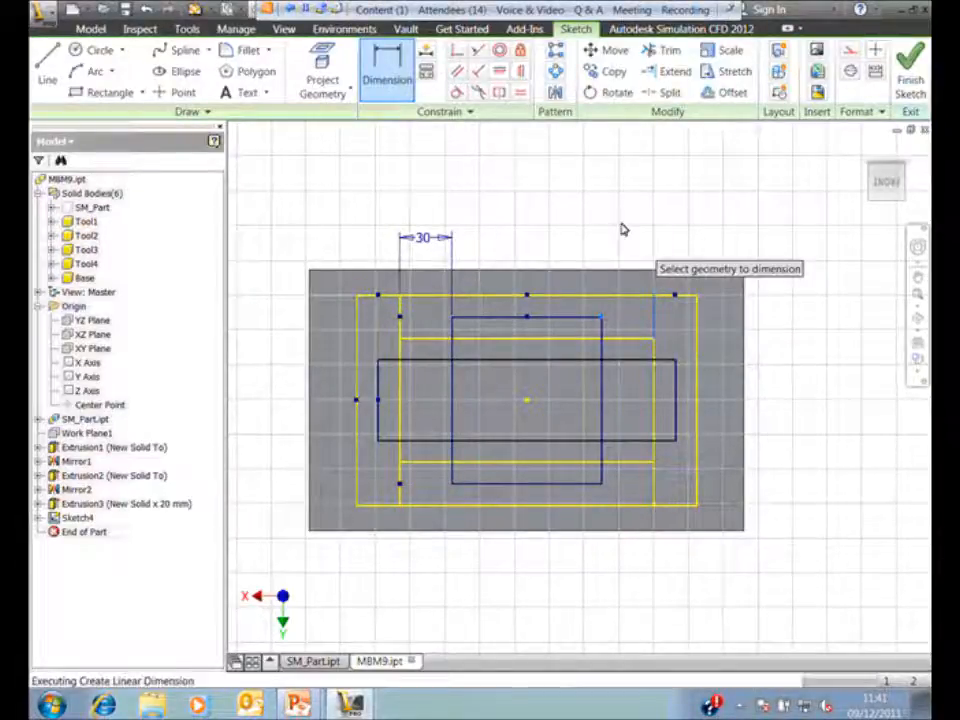
left_click(328, 156)
Step: Dimension the wide rectangle's long side from the outer tool edge, link the value to the 30 mm dimension, and finish the sketch
left_click(545, 318)
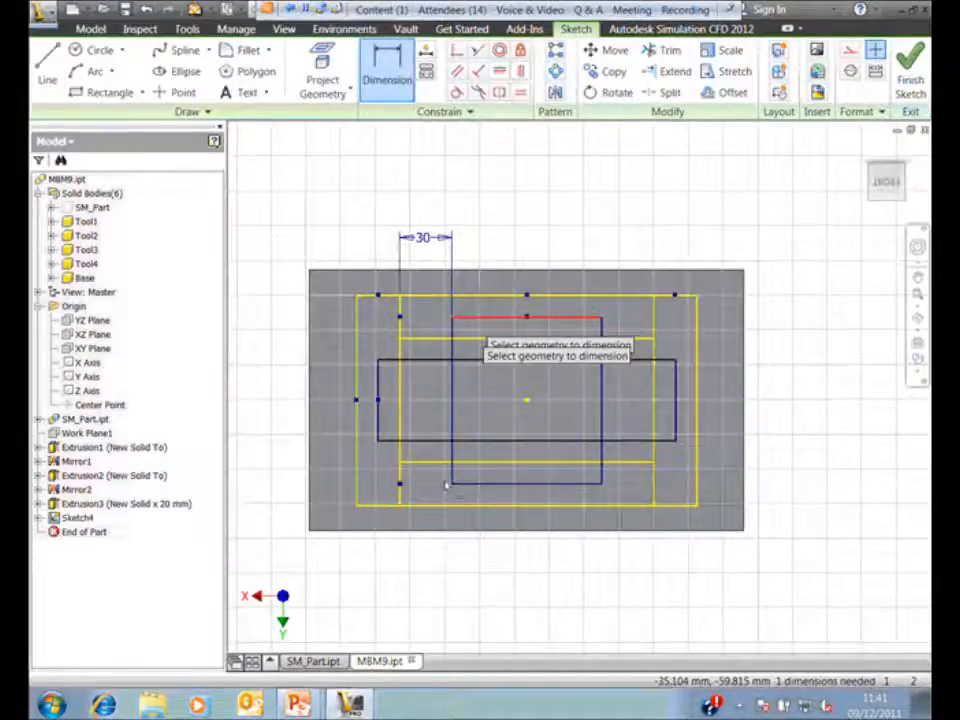
left_click(383, 505)
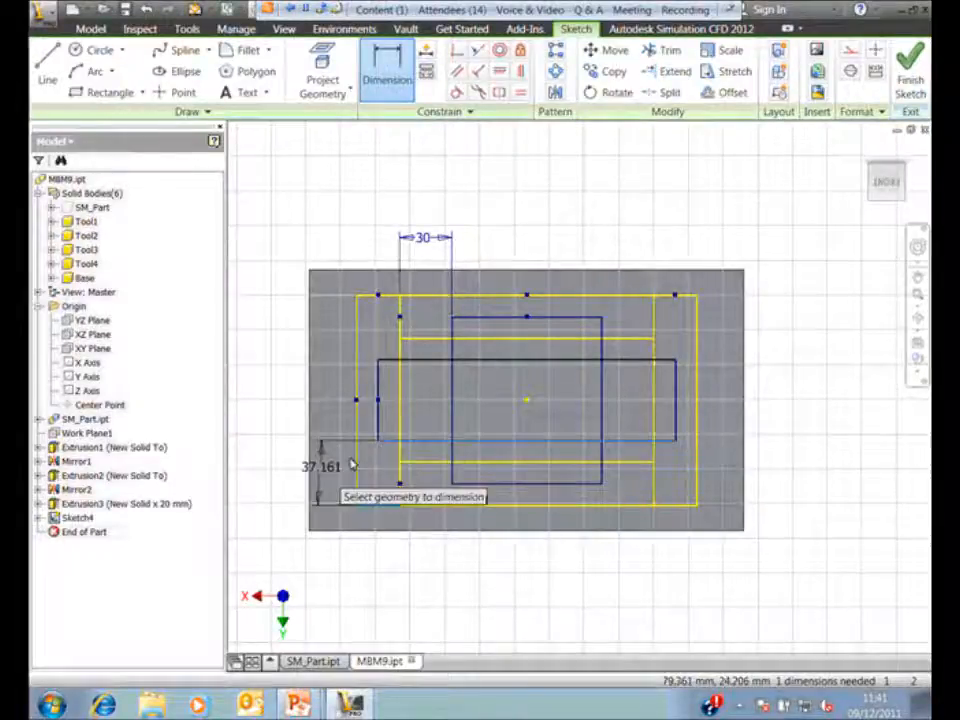
left_click(292, 467)
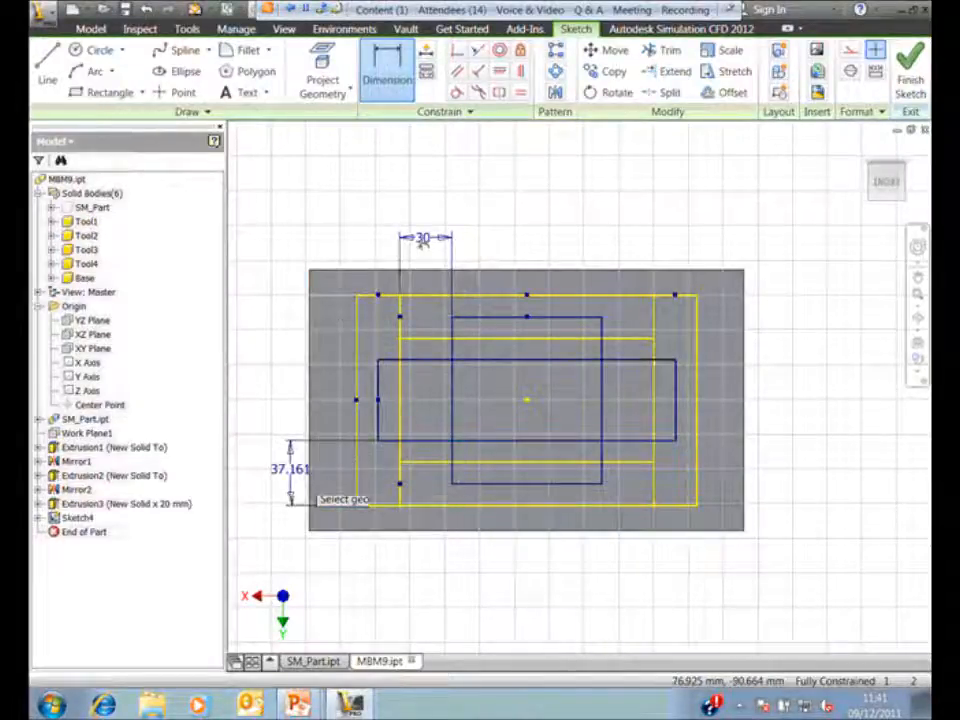
key("Return")
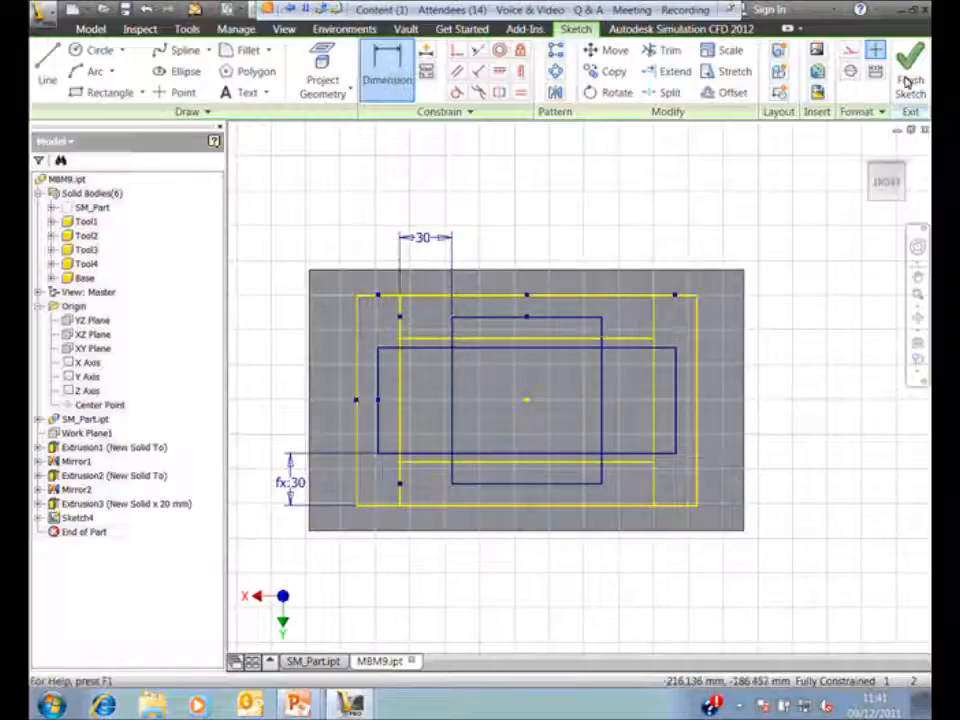
right_click_drag(556, 217, 778, 210)
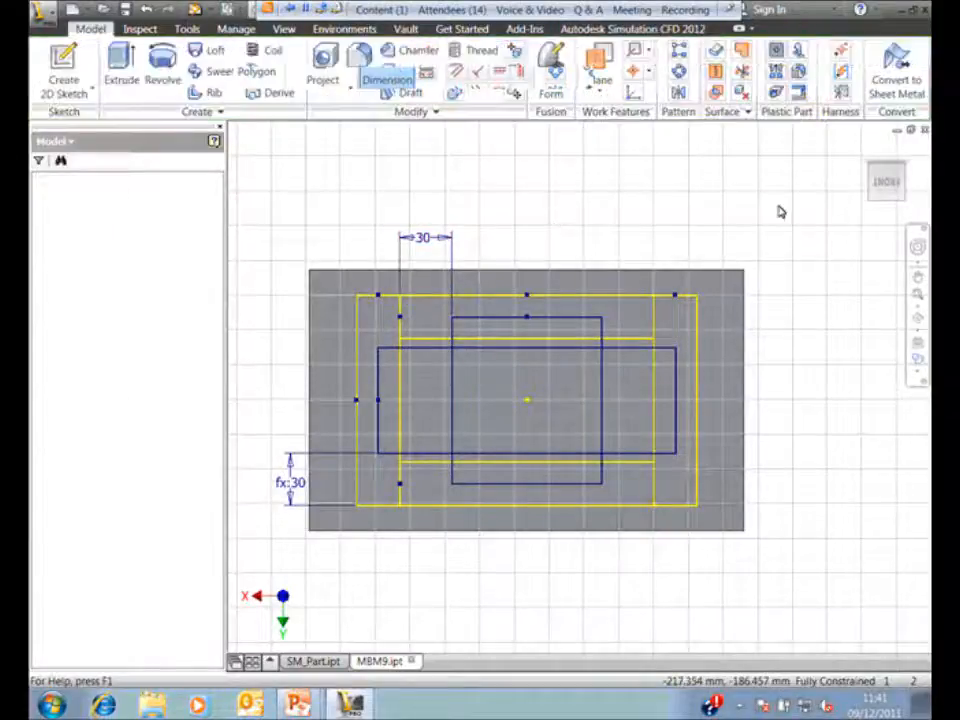
Step: Start a Hole feature from the sketch, using all eight rectangle corners as centers and the four tool bodies as solids
left_click(864, 152)
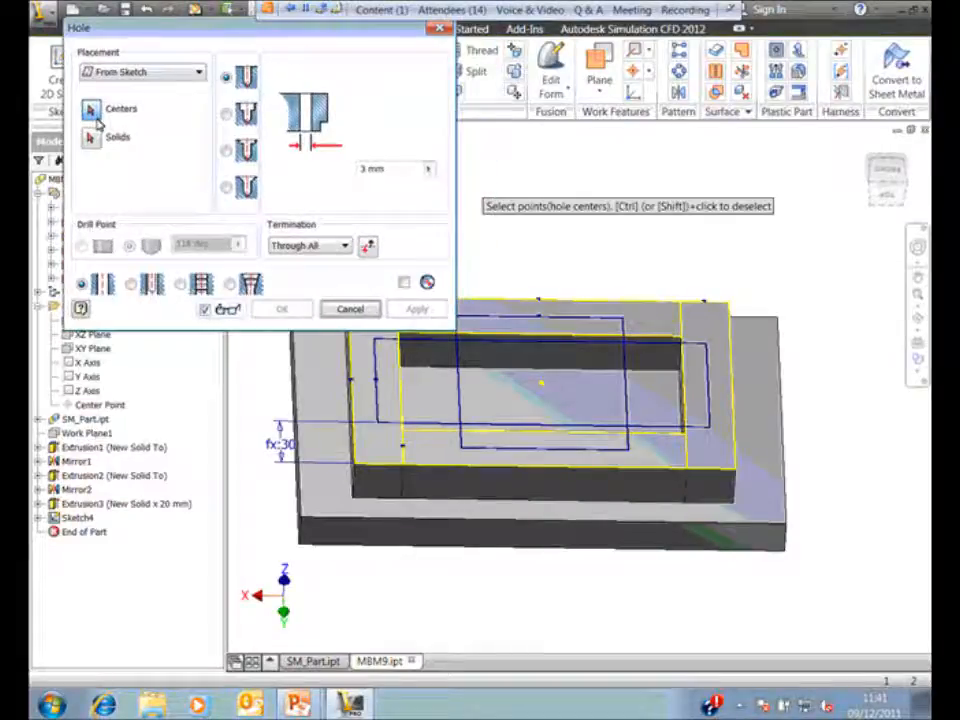
left_click_drag(133, 30, 107, 29)
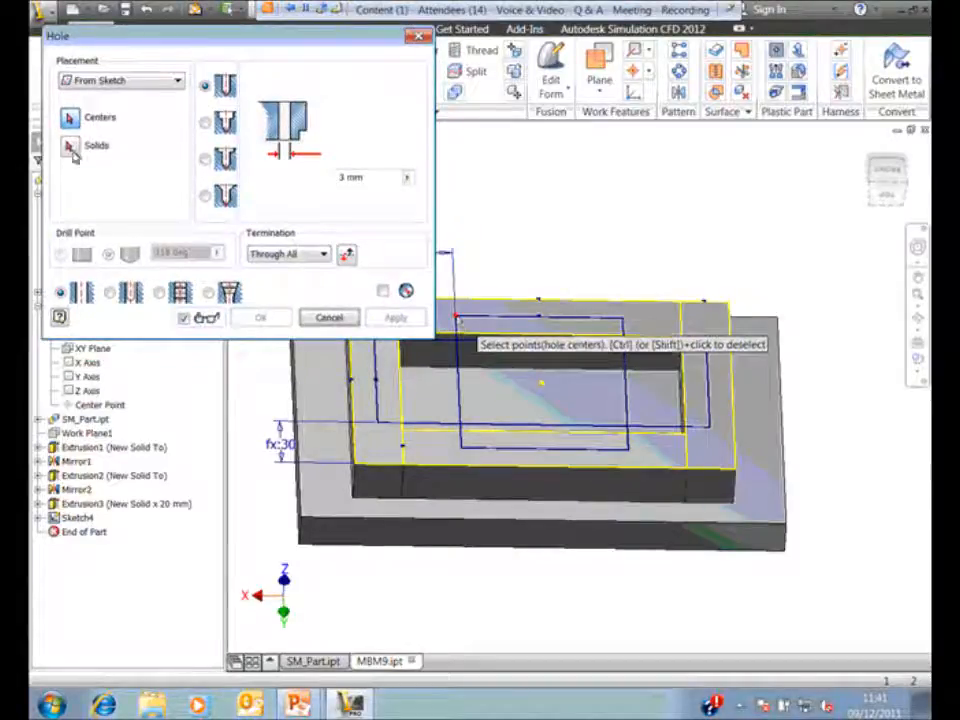
left_click(463, 324)
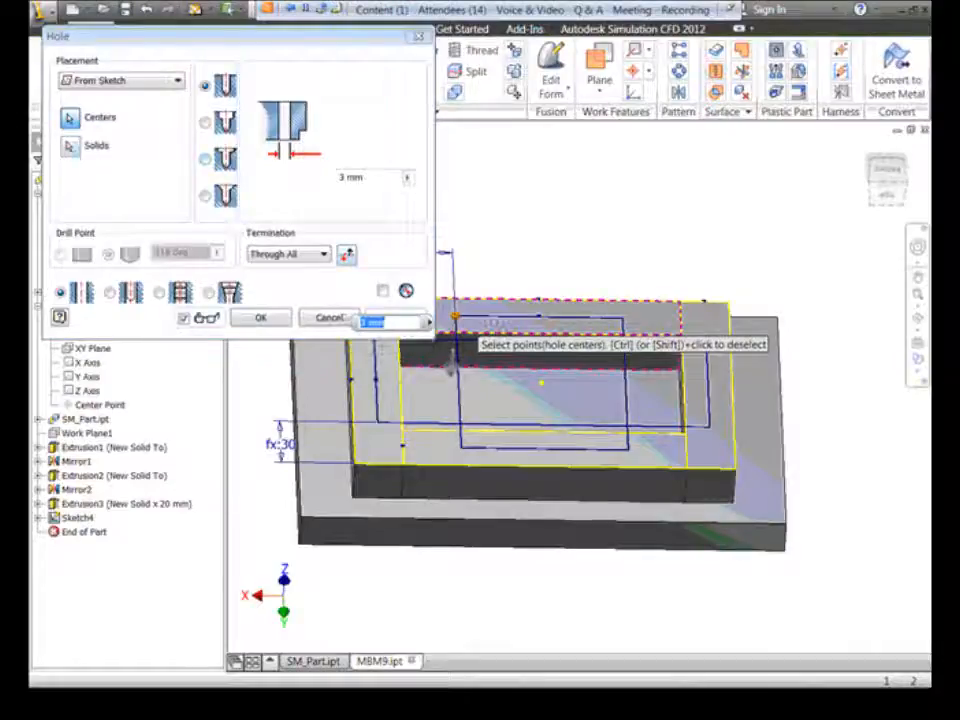
middle_click_drag(568, 310, 643, 296)
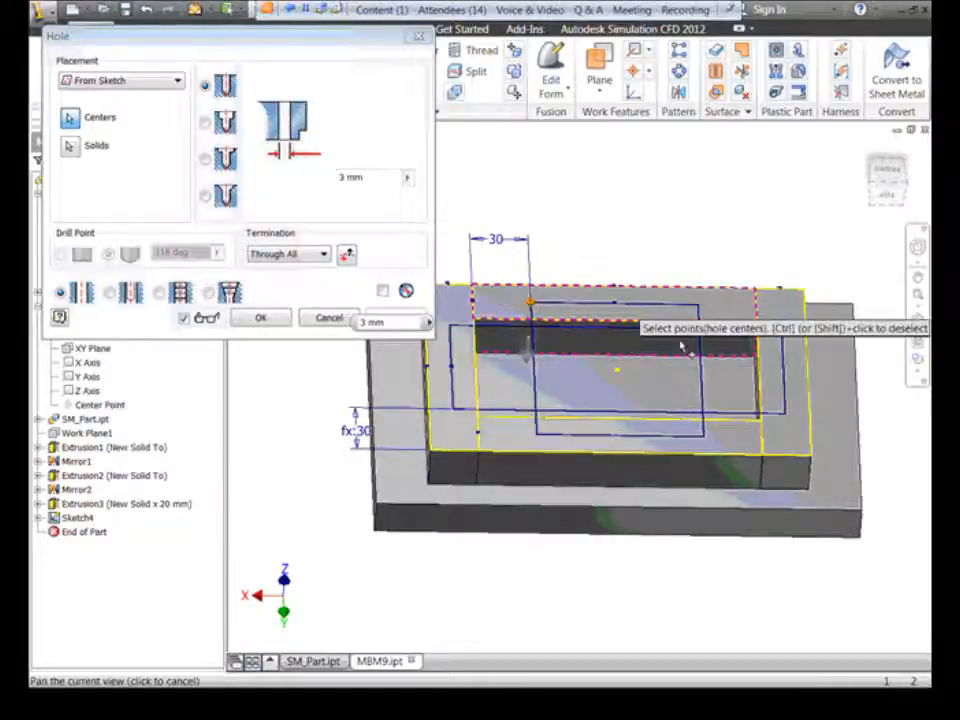
left_click(699, 306)
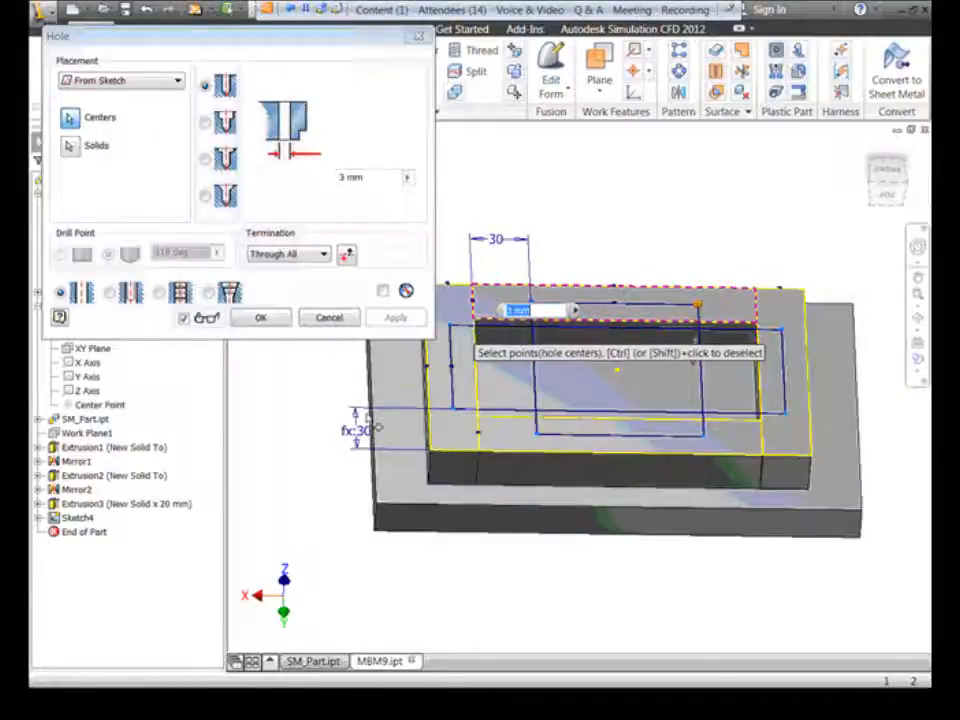
left_click(69, 146)
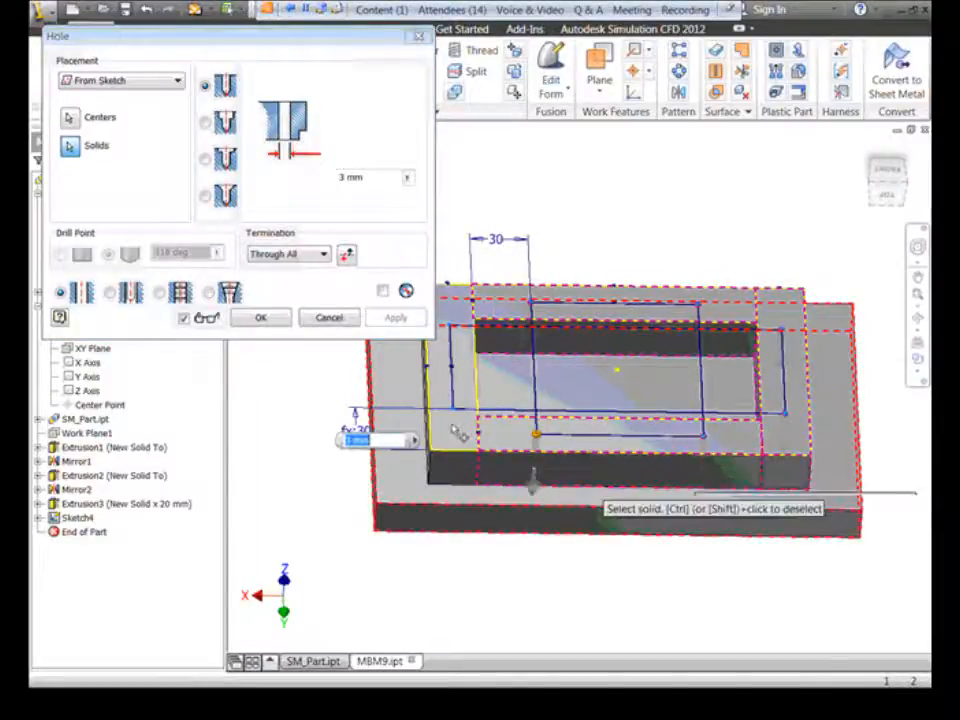
middle_click_drag(634, 242, 588, 308)
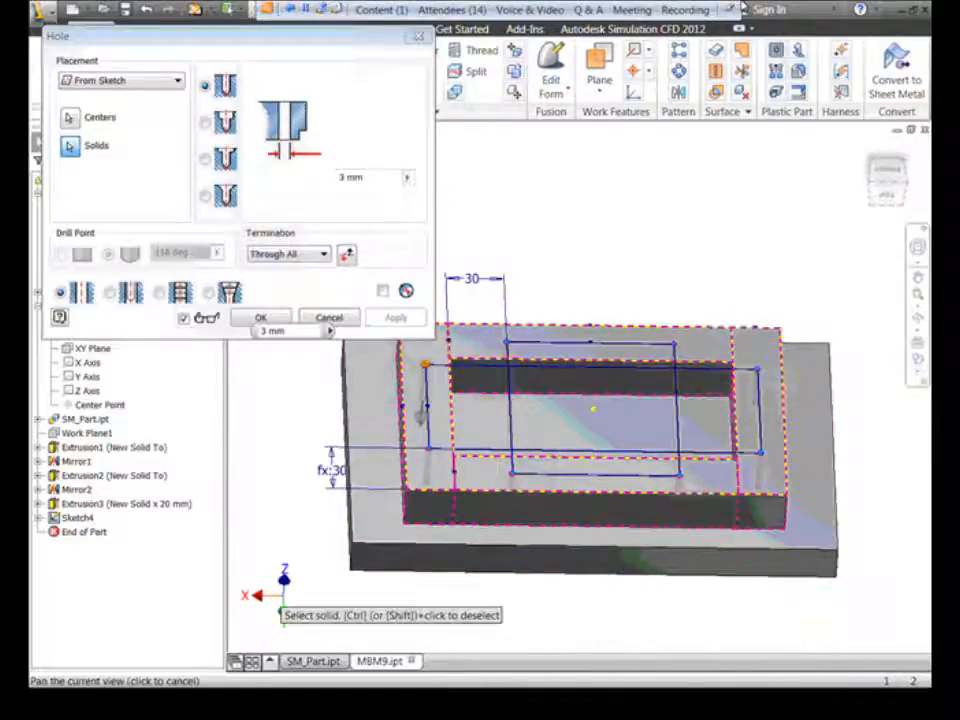
Step: Create the holes as counterbored clearance holes for ISO 4762 socket head cap screws, size M10, normal fit, through all
left_click(206, 121)
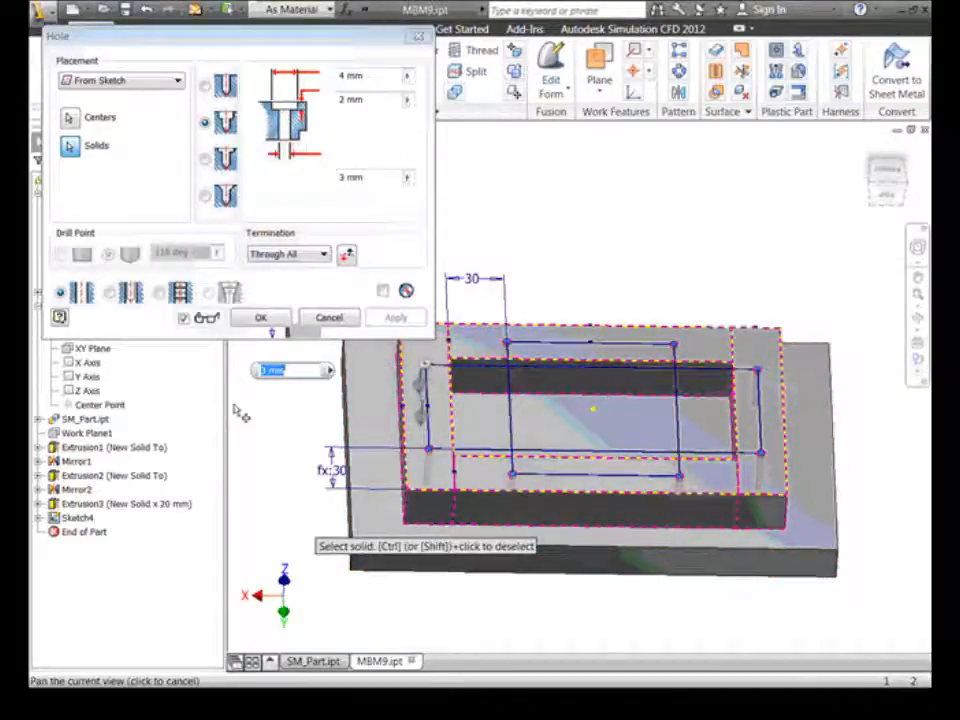
left_click(109, 292)
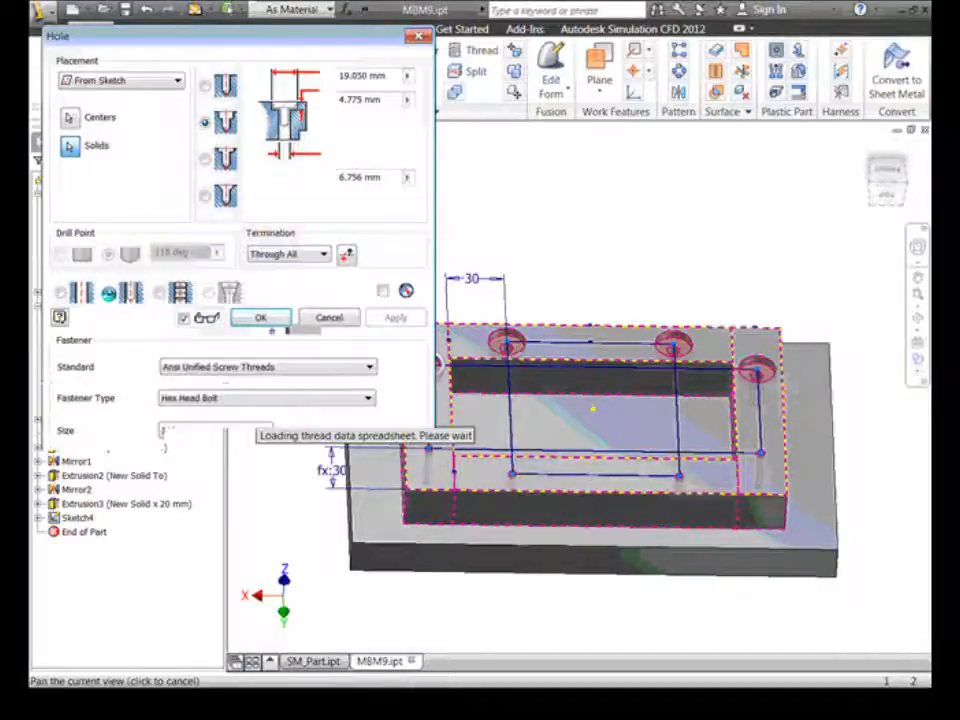
left_click(186, 432)
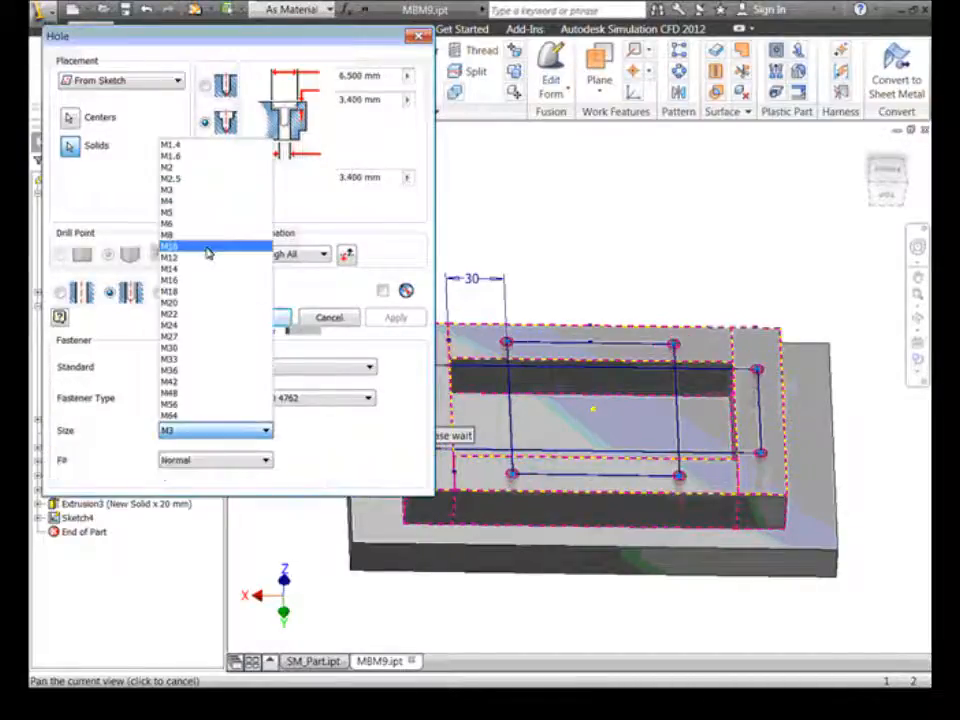
left_click(207, 248)
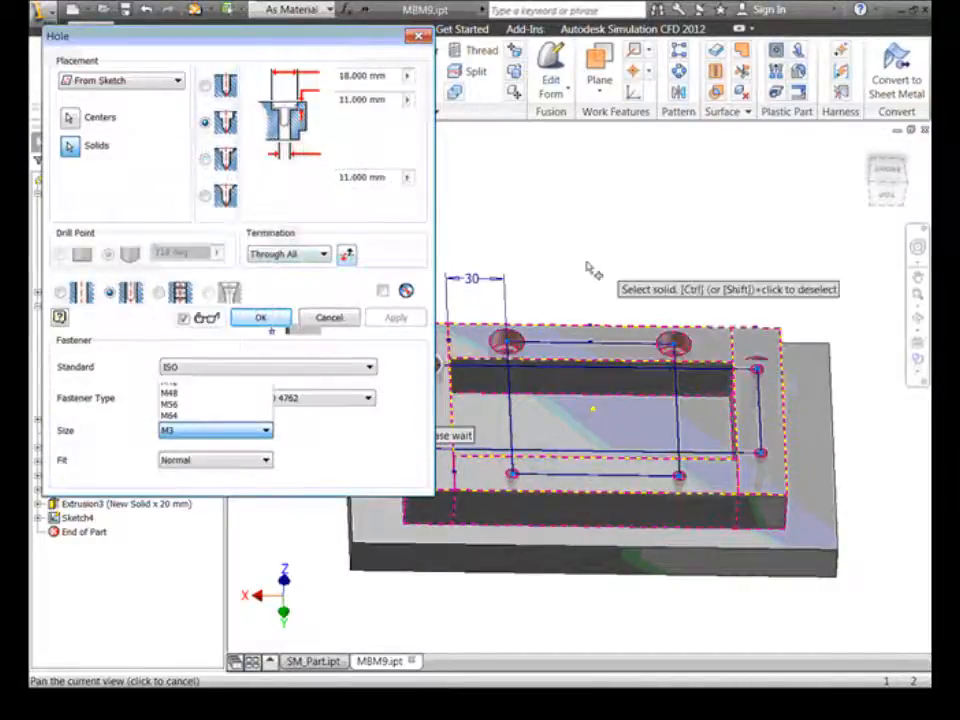
middle_click_drag(656, 240, 677, 244)
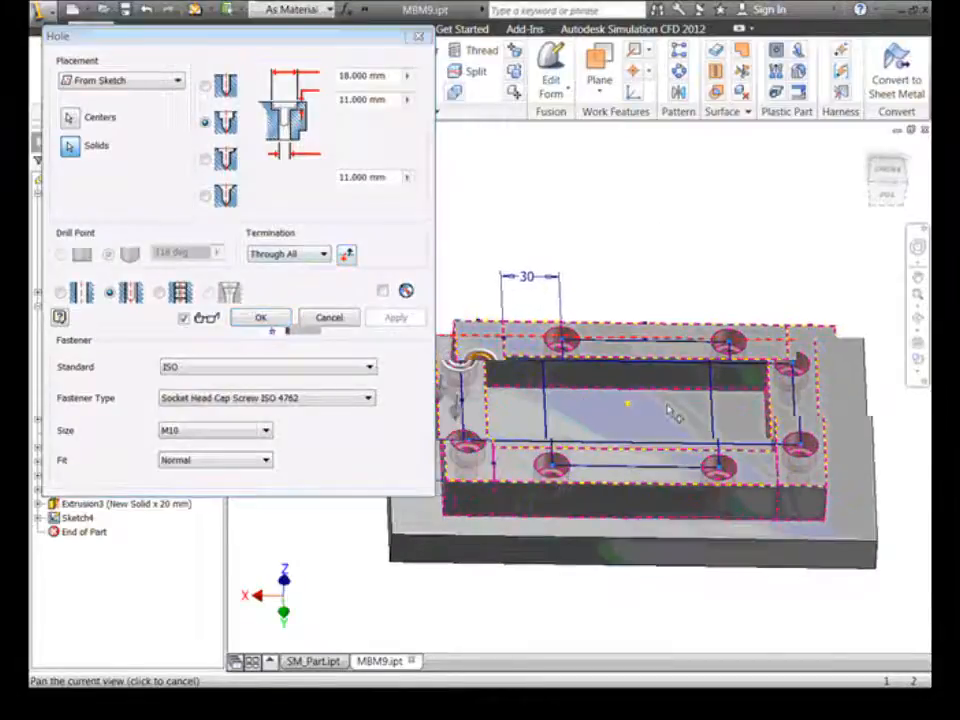
left_click(259, 320)
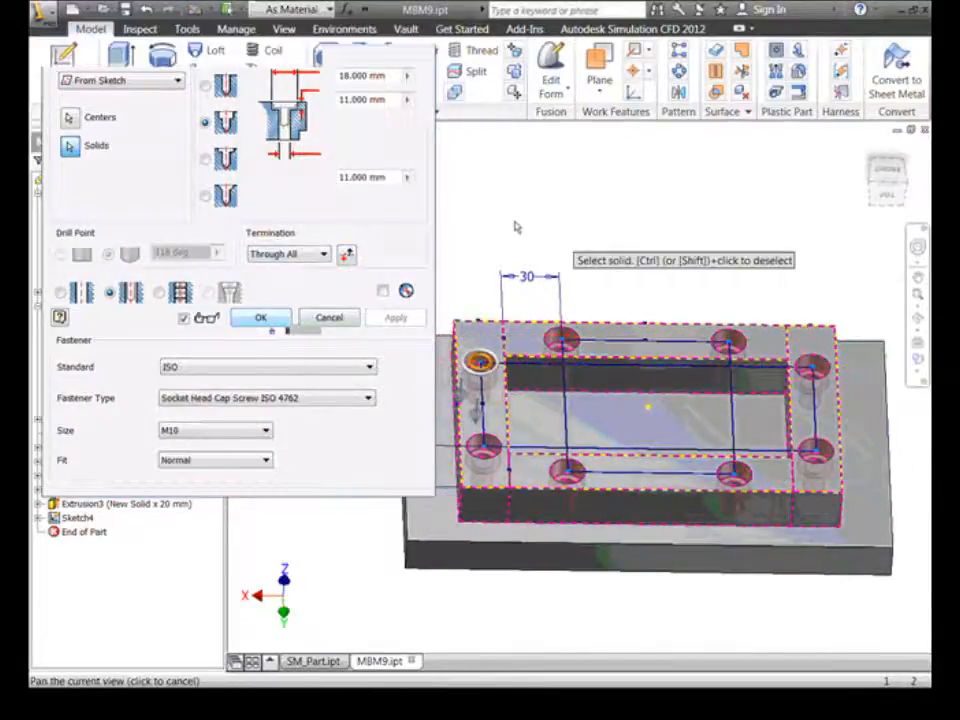
Step: Examine the drilled tool bodies and the list of features that make up Tool2
middle_click_drag(515, 227, 440, 232, "shift")
mouse_move(830, 205)
middle_mouse_down("shift")
mouse_move(738, 237)
mouse_move(677, 213)
middle_mouse_up("shift")
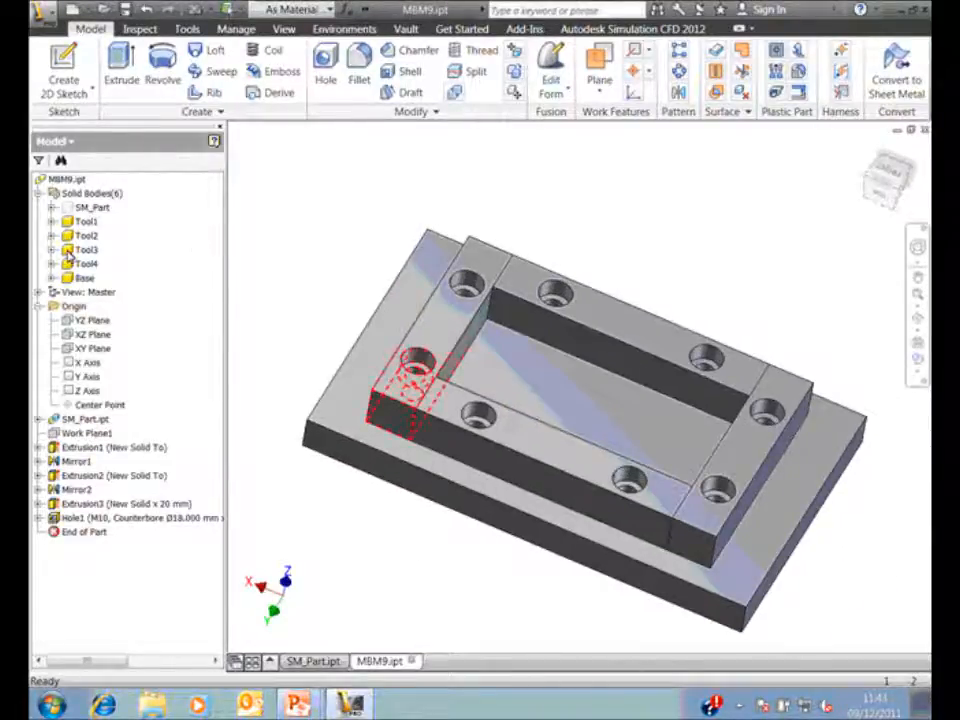
left_click(52, 235)
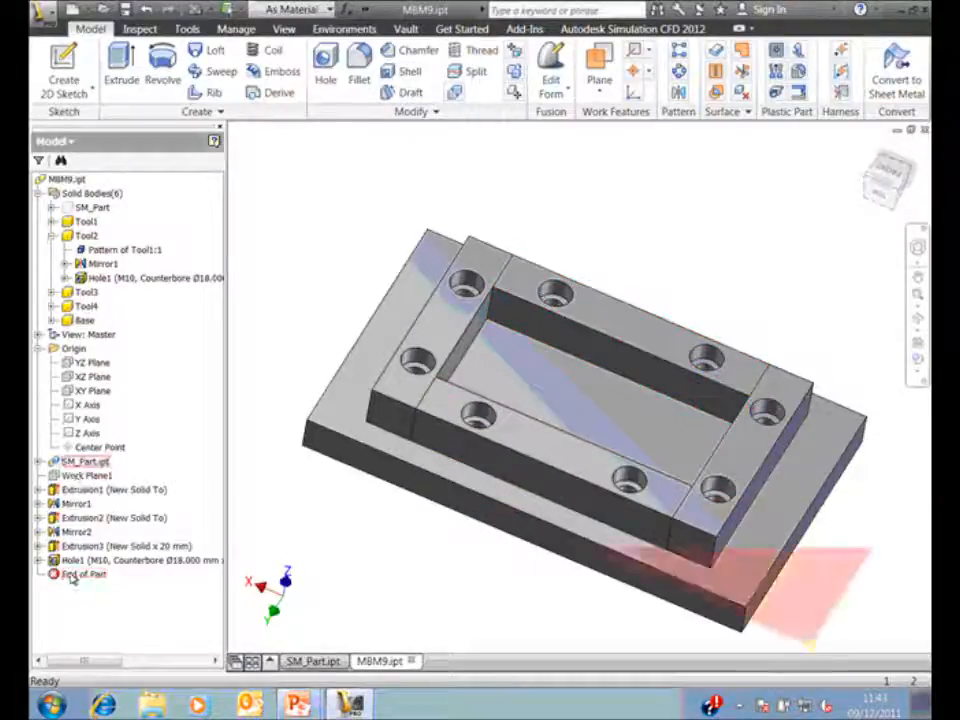
left_click(80, 477)
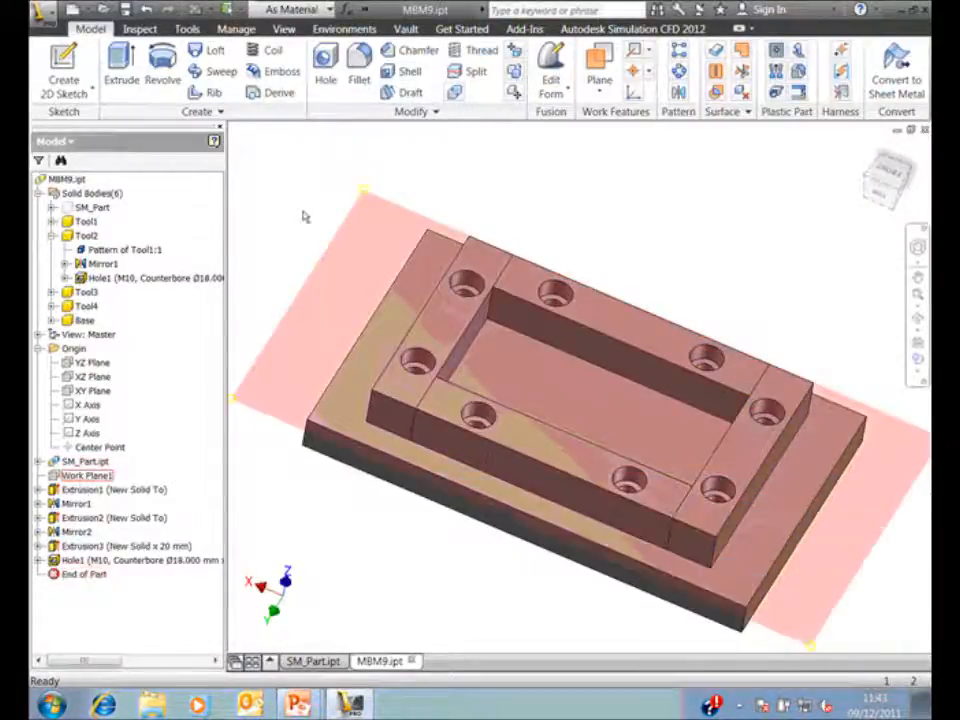
left_click(650, 209)
Step: Start a new sketch on the upper face of the Base body
left_click_drag(876, 189, 866, 232)
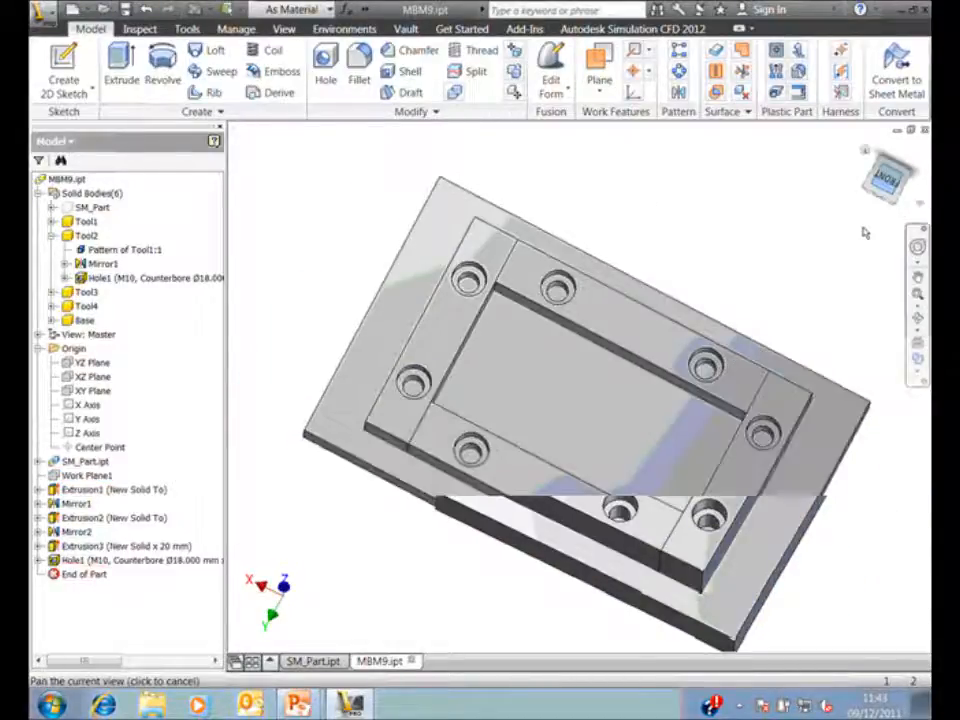
key("s")
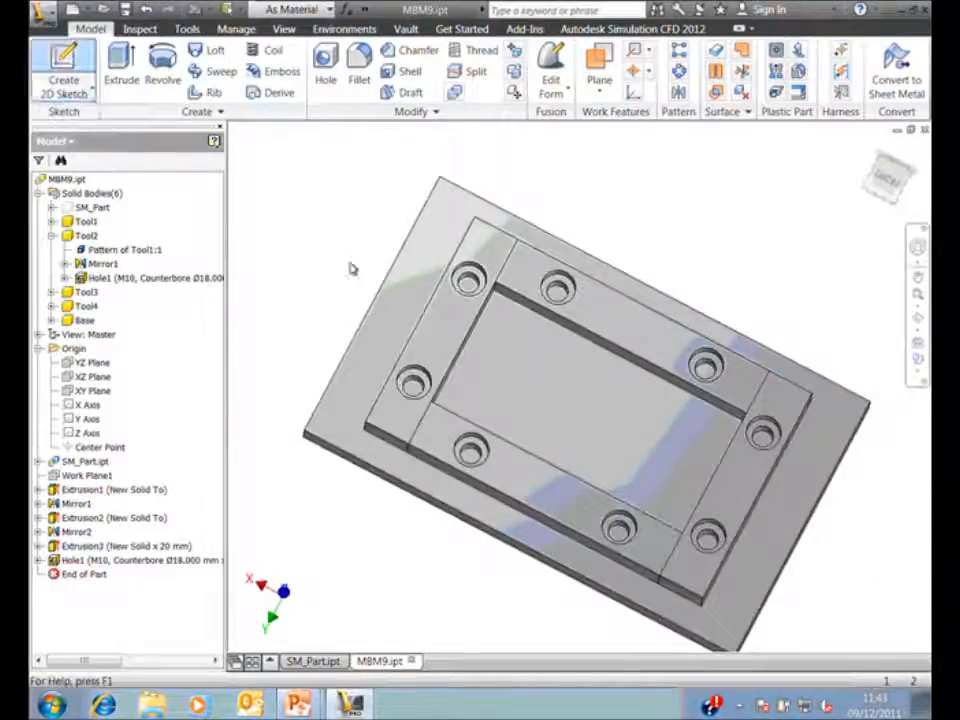
left_click(370, 278)
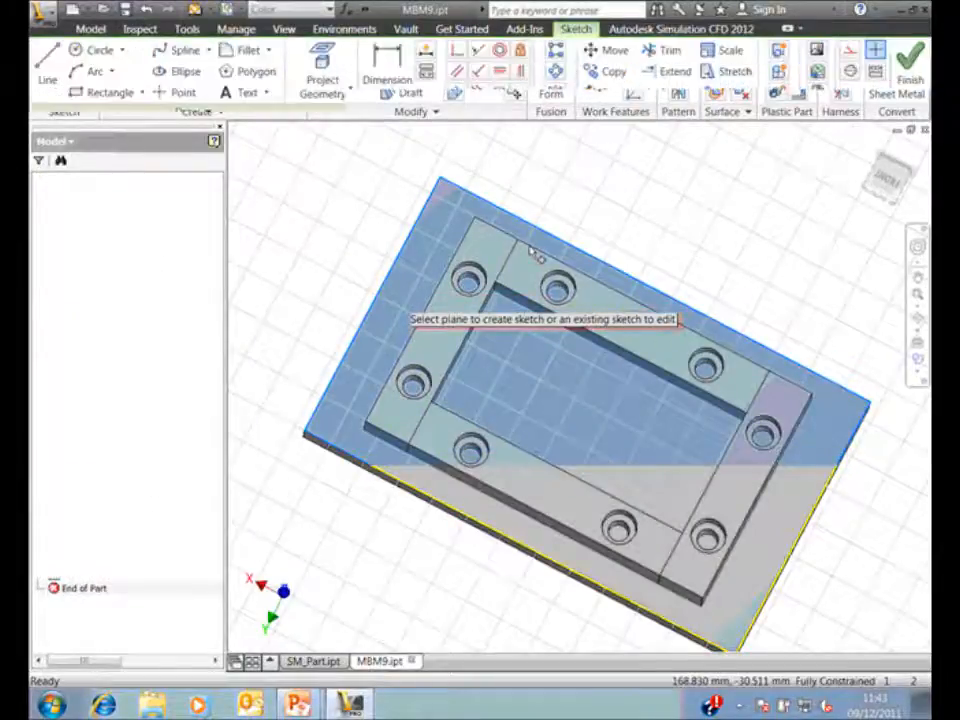
Step: Project the bottom edges of all eight counterbored tool holes onto the Base sketch and finish the sketch
left_click(558, 292)
left_click(706, 369)
left_click(763, 436)
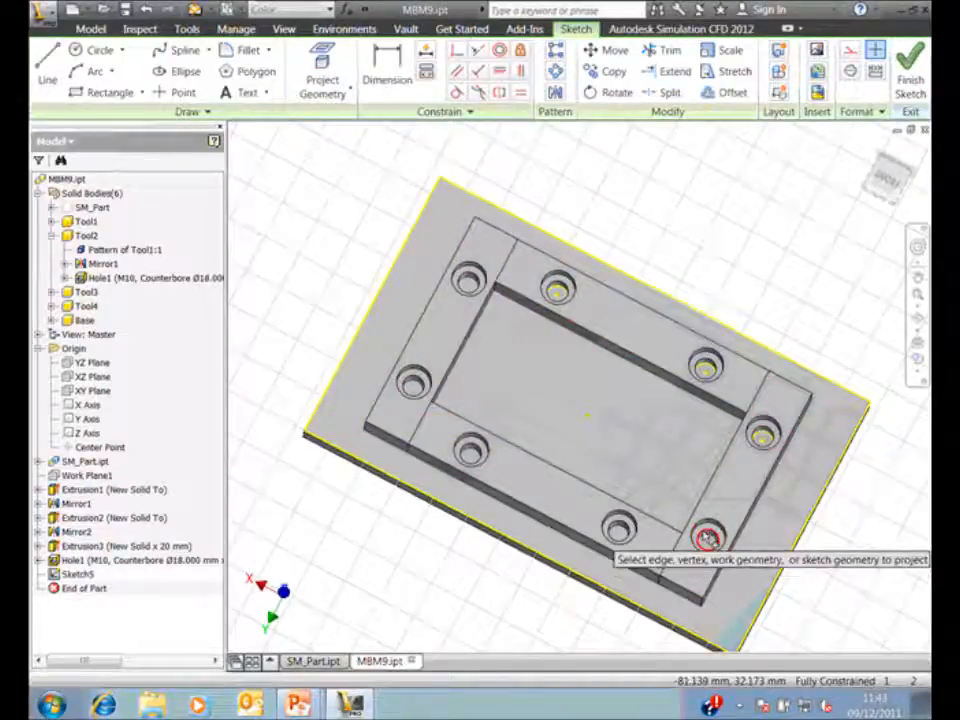
left_click(706, 538)
left_click(618, 528)
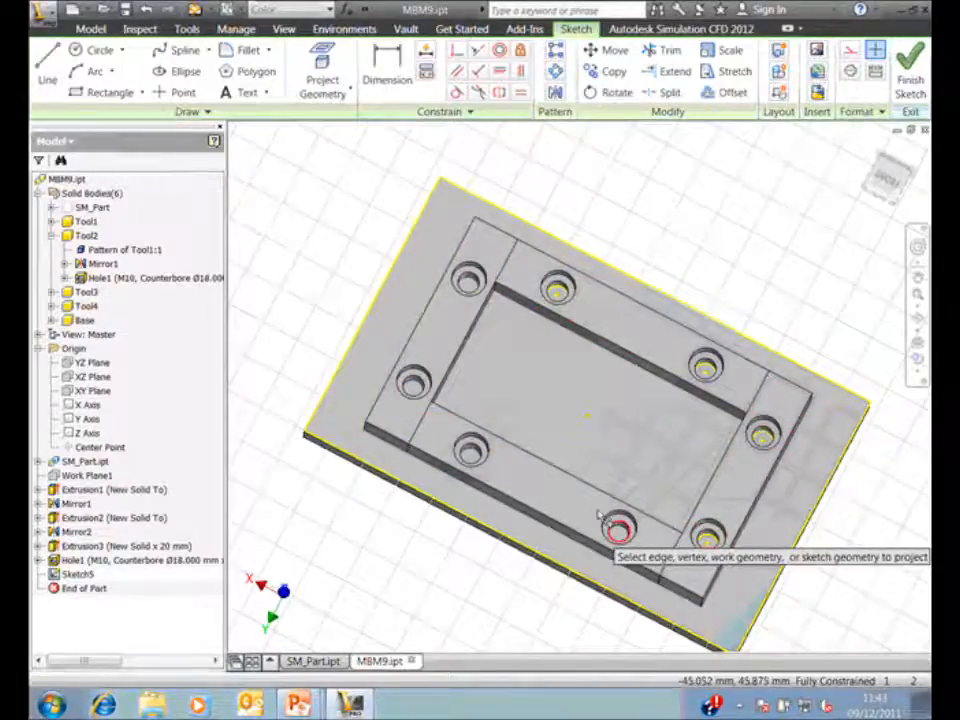
left_click(470, 450)
left_click(411, 382)
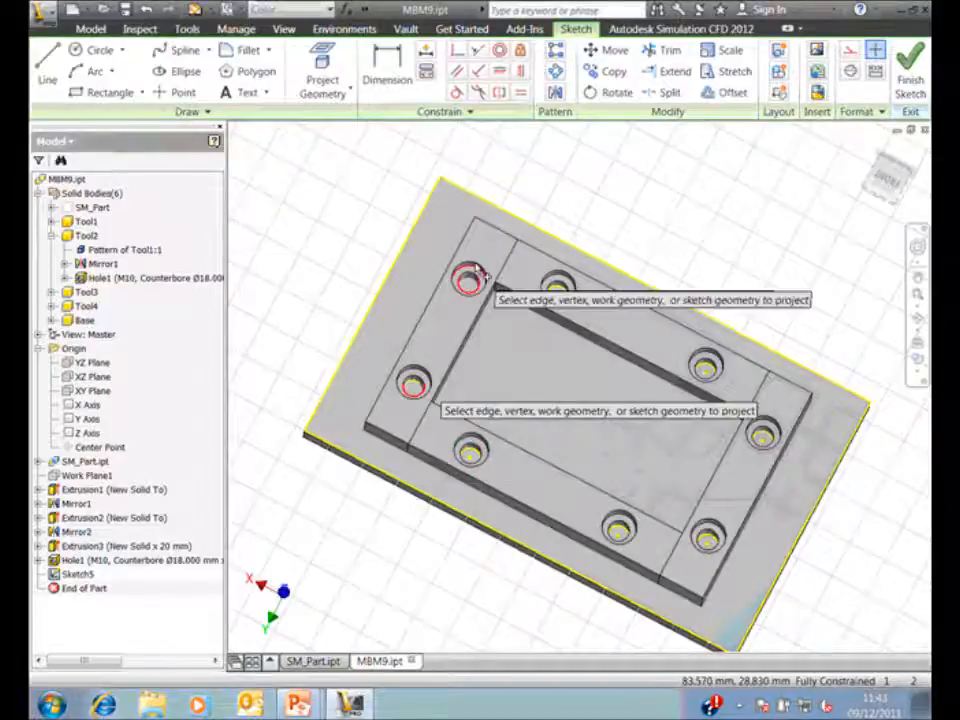
left_click(468, 283)
key("F2")
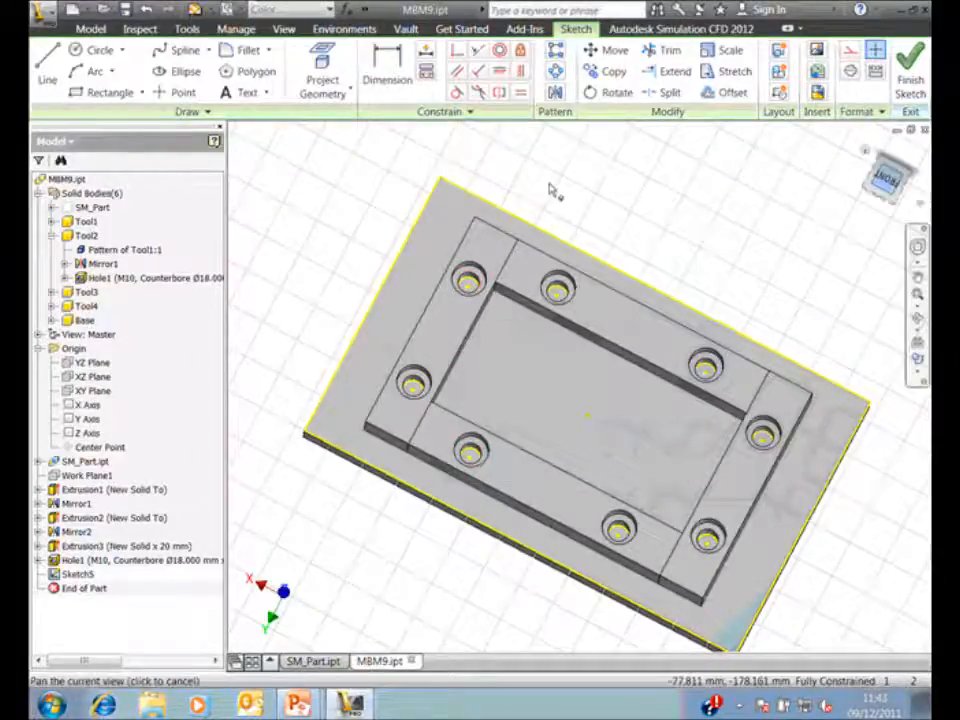
key("F5")
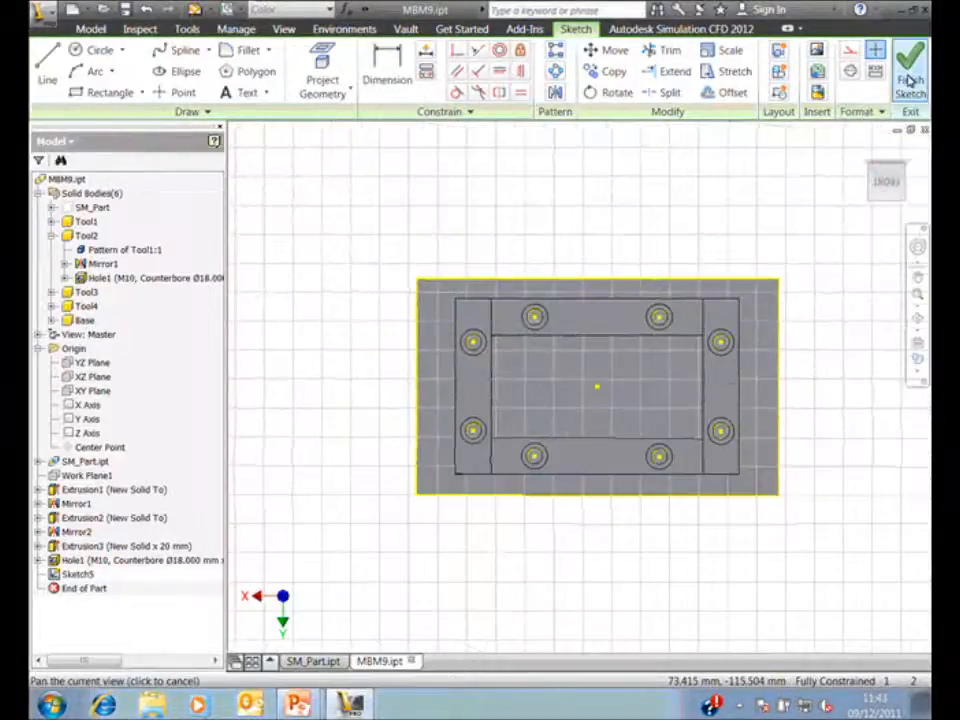
left_click(911, 82)
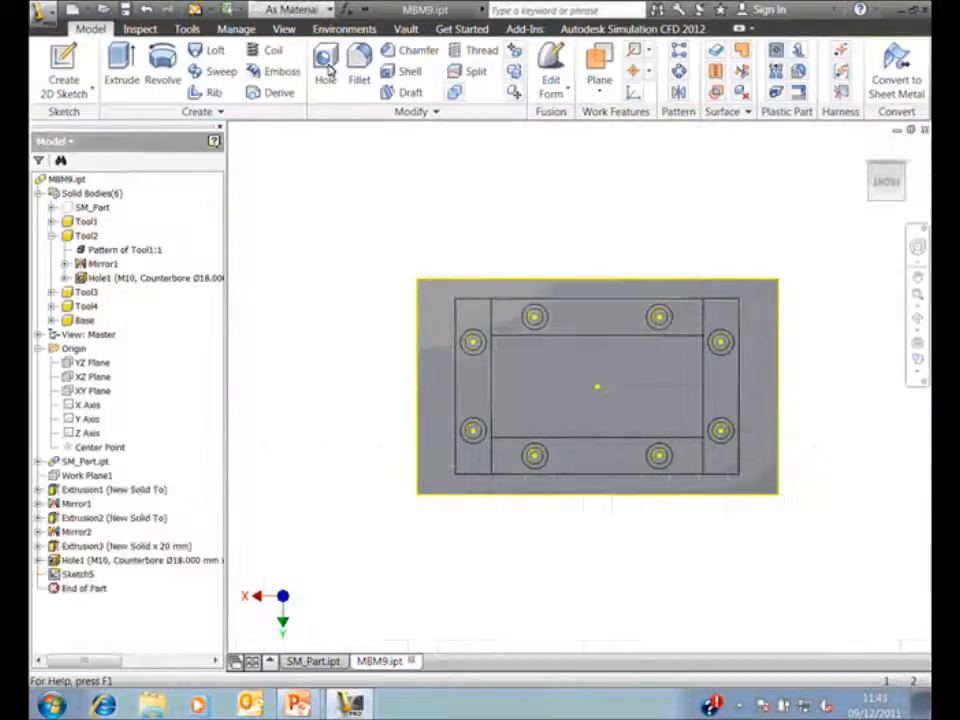
Step: Create M10 counterbored through-all holes in the Base at five of the projected centers: both upper ones, both right ones and the upper left
left_click(327, 70)
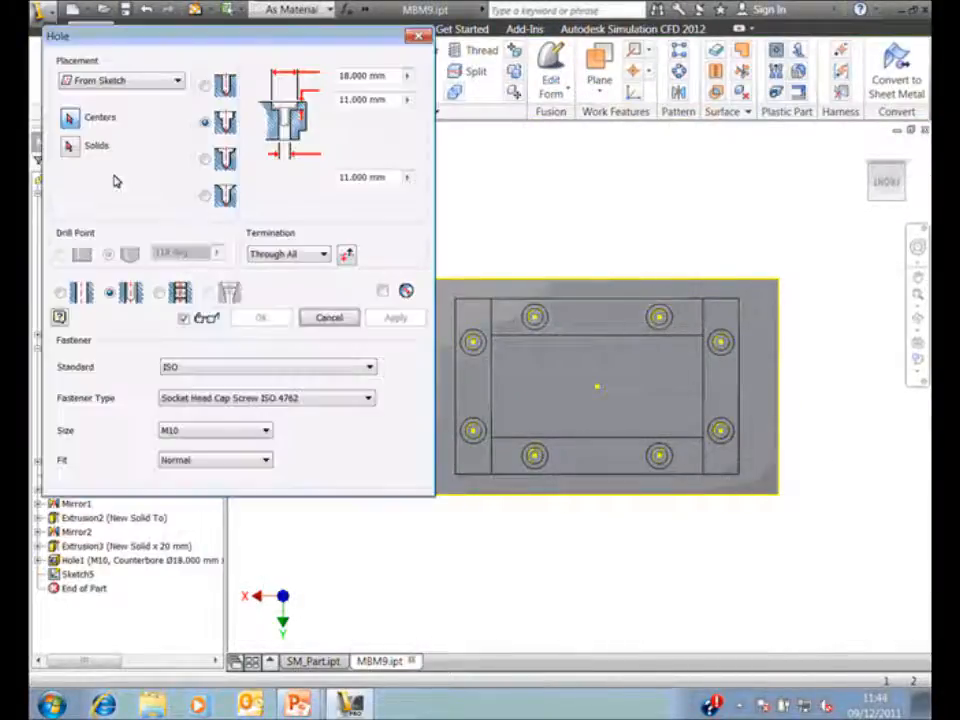
left_click(468, 284)
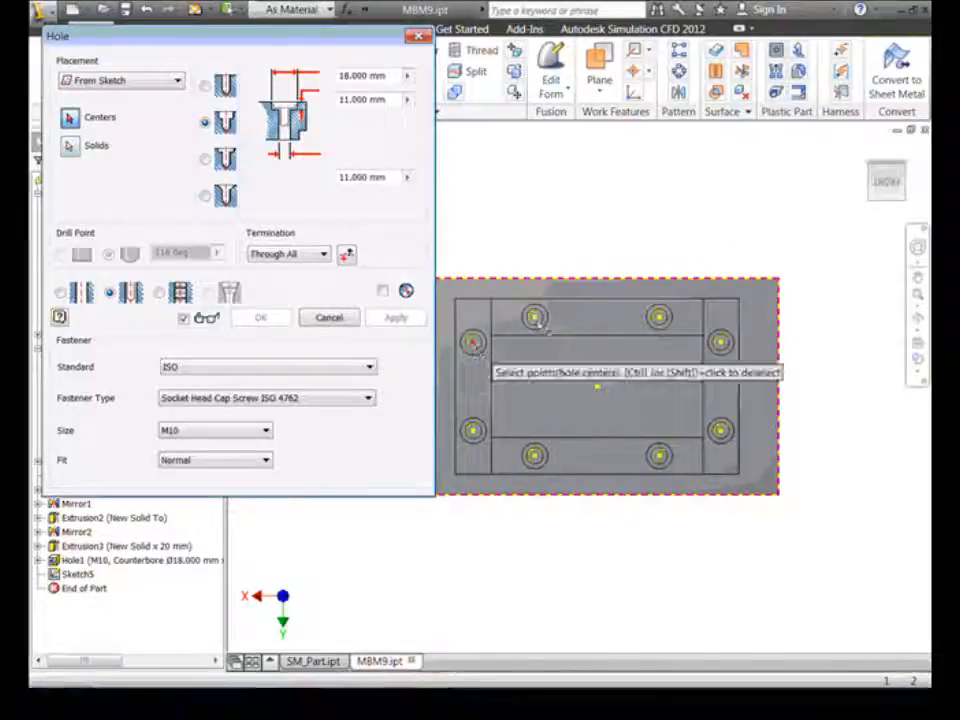
left_click(473, 343)
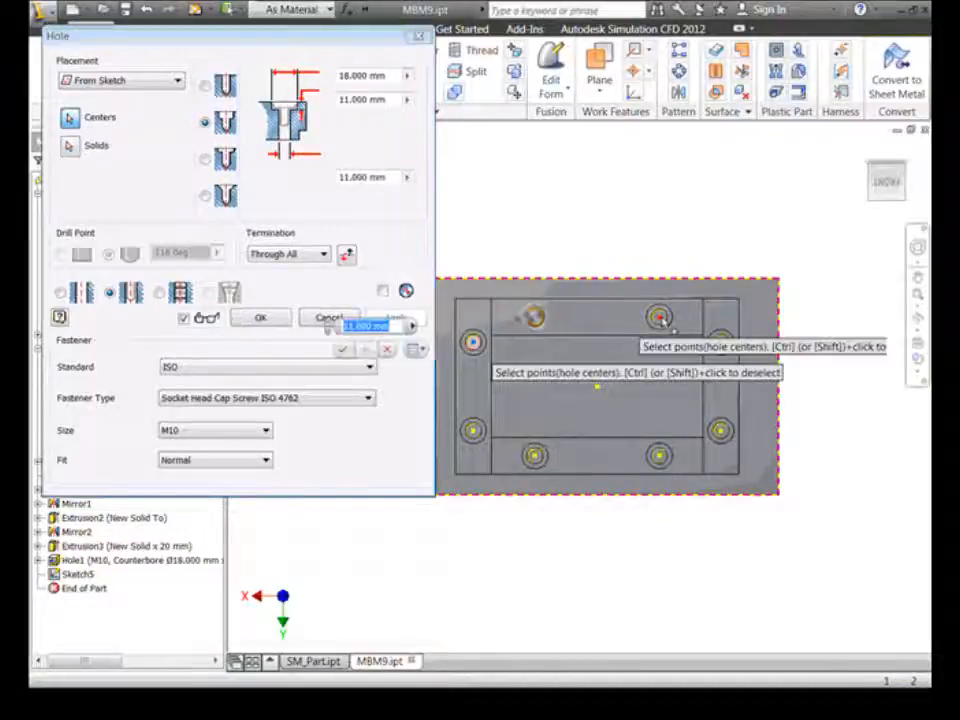
left_click(720, 343)
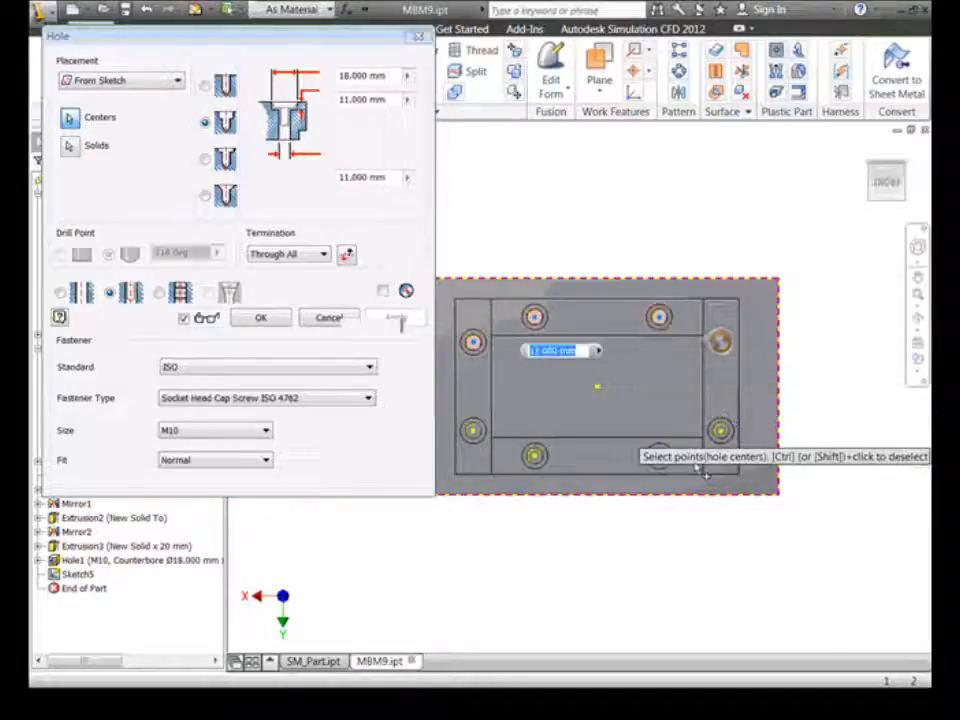
left_click(720, 430)
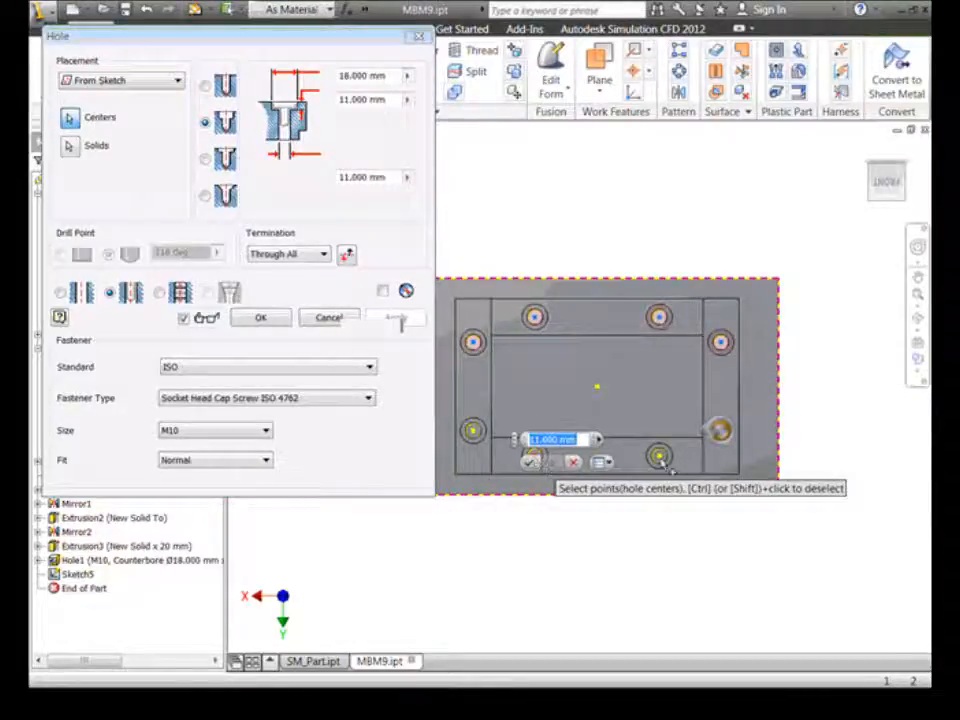
key("Return")
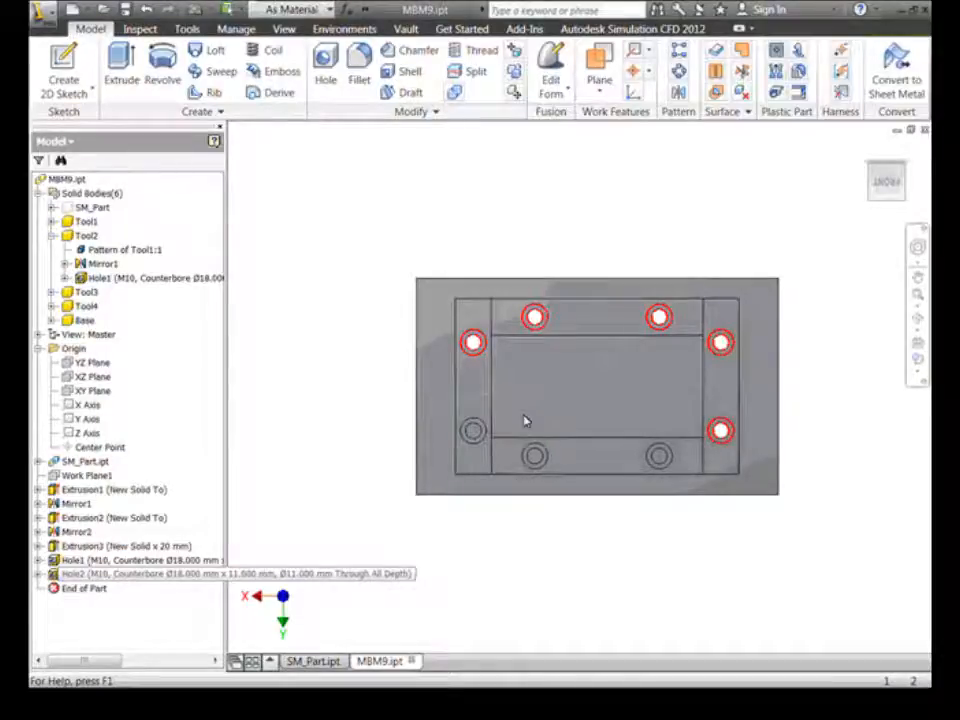
Step: Edit the Base hole feature to include the three remaining projected centers: the lower one on the left bar and both lower ones
left_click(76, 117)
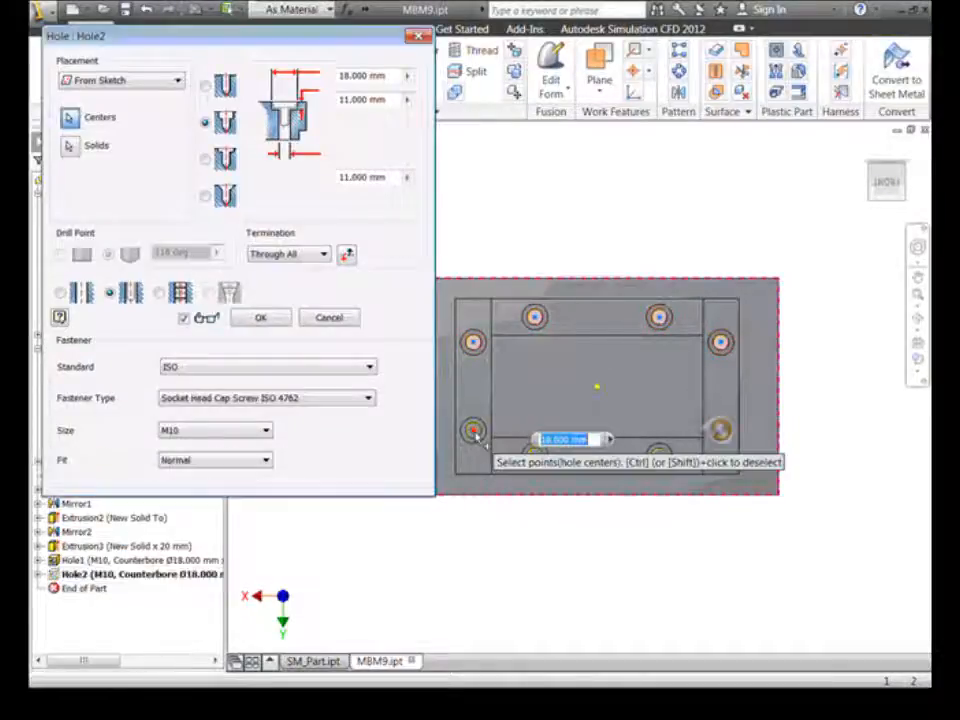
left_click(474, 431)
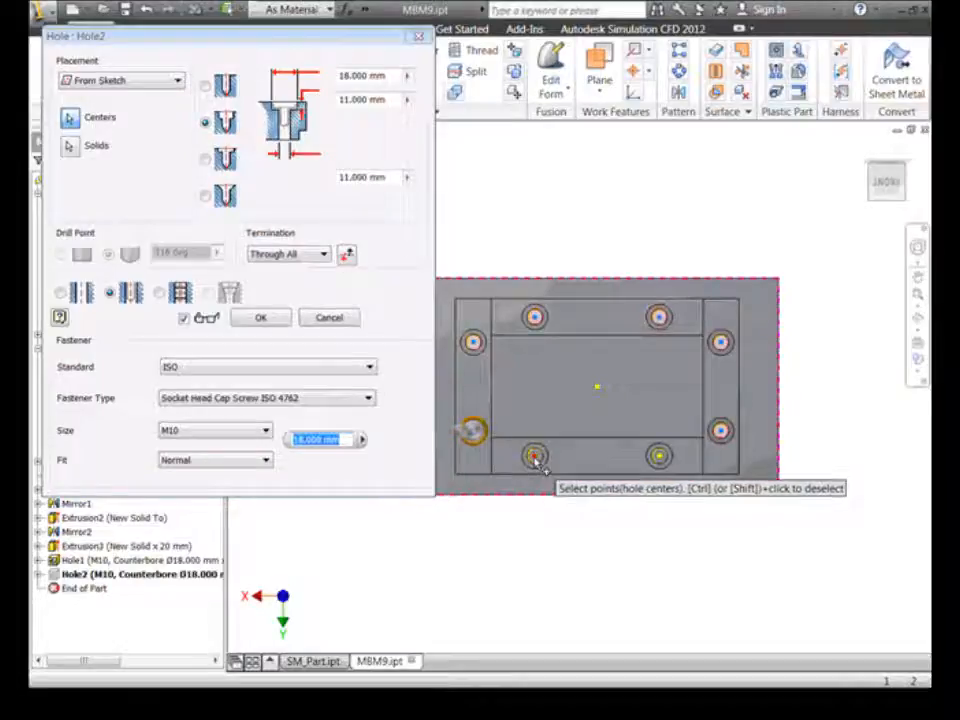
left_click(535, 457)
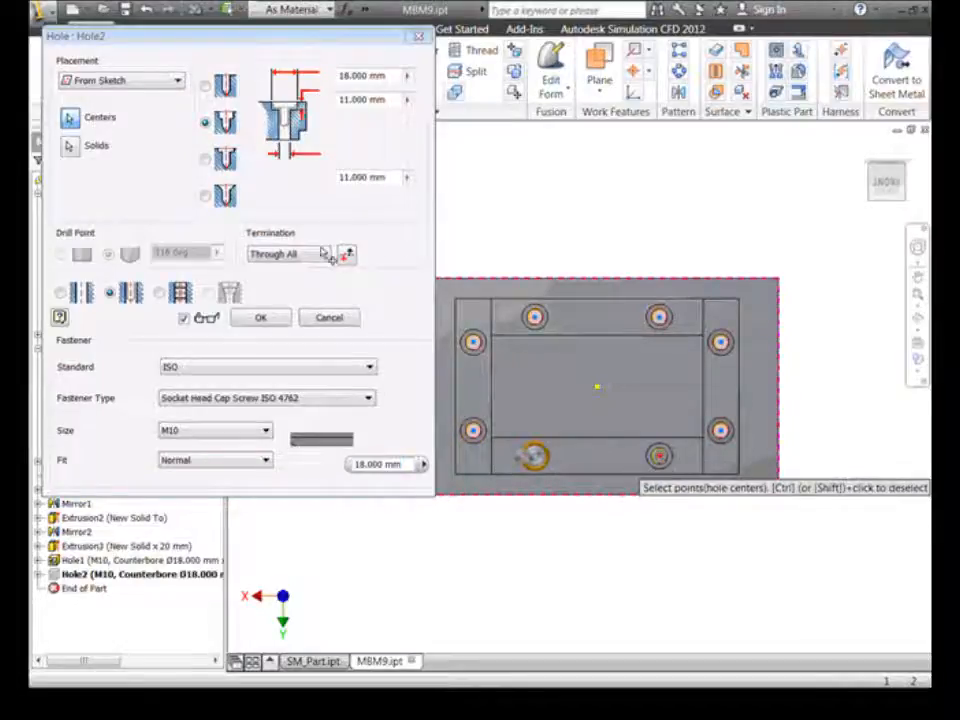
Step: Change the Base holes to plain drilled, full-depth tapped holes with ISO Metric profile, size 10, M10x1.5, and apply the edit
left_click(161, 293)
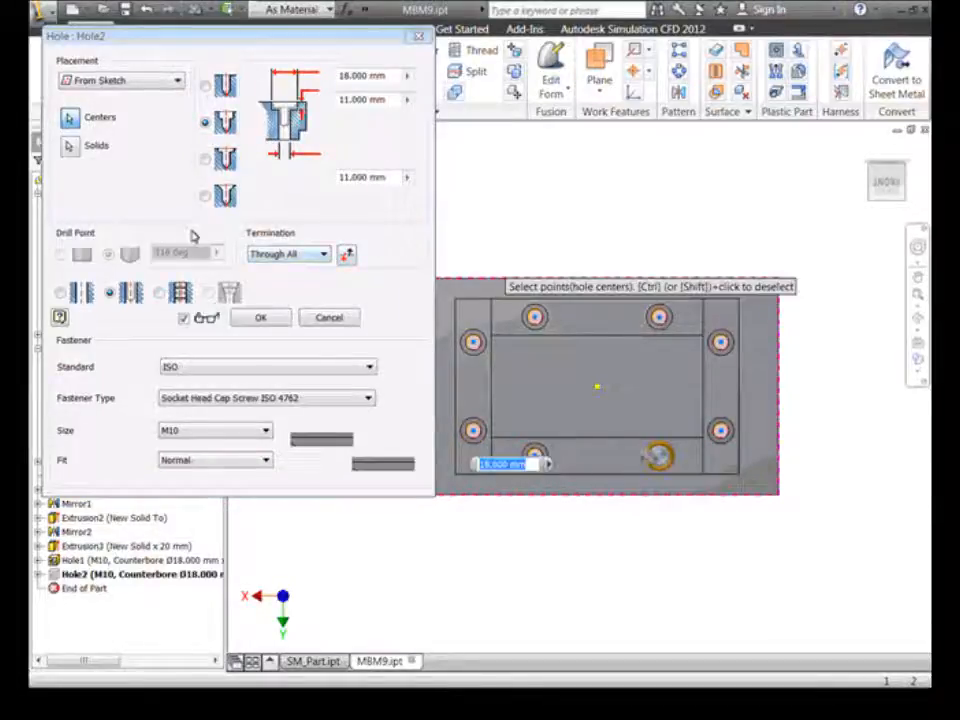
left_click(206, 87)
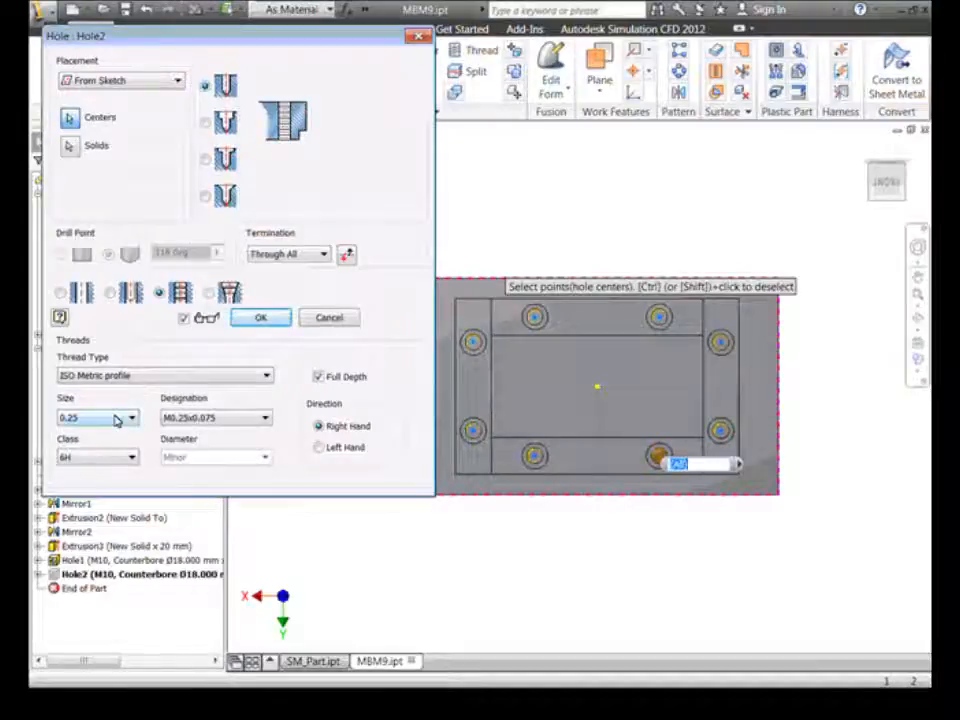
left_click(117, 421)
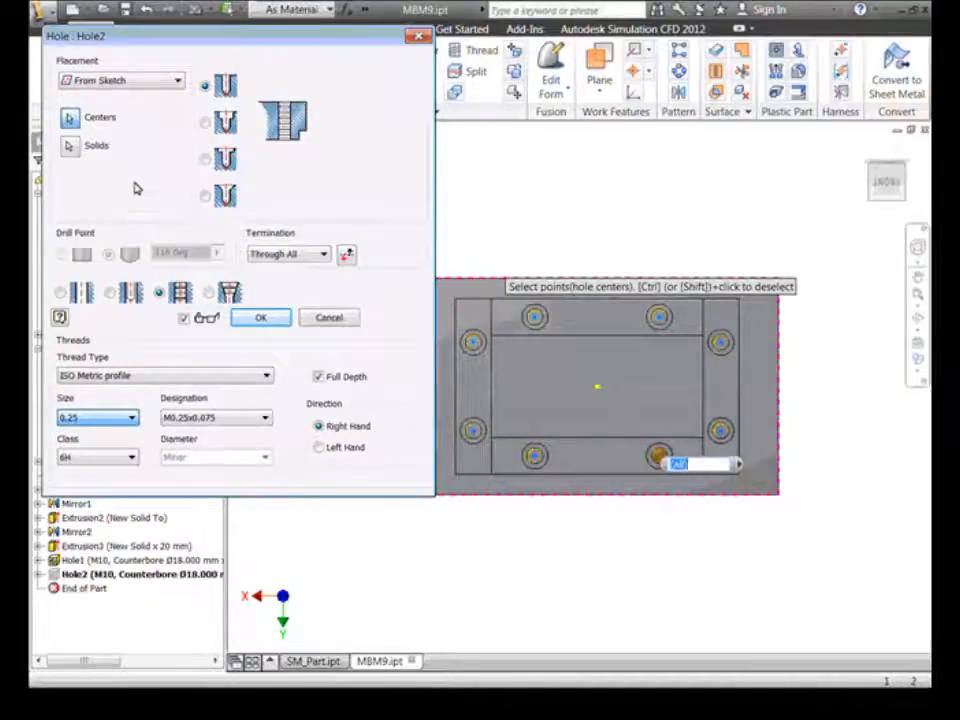
type("10")
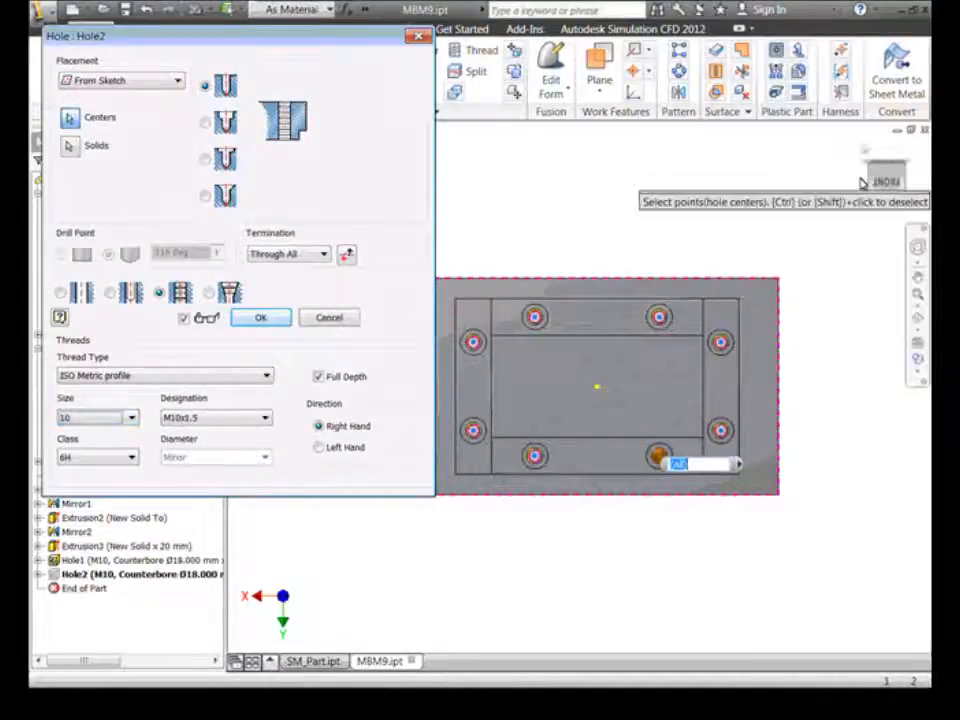
left_click(866, 181)
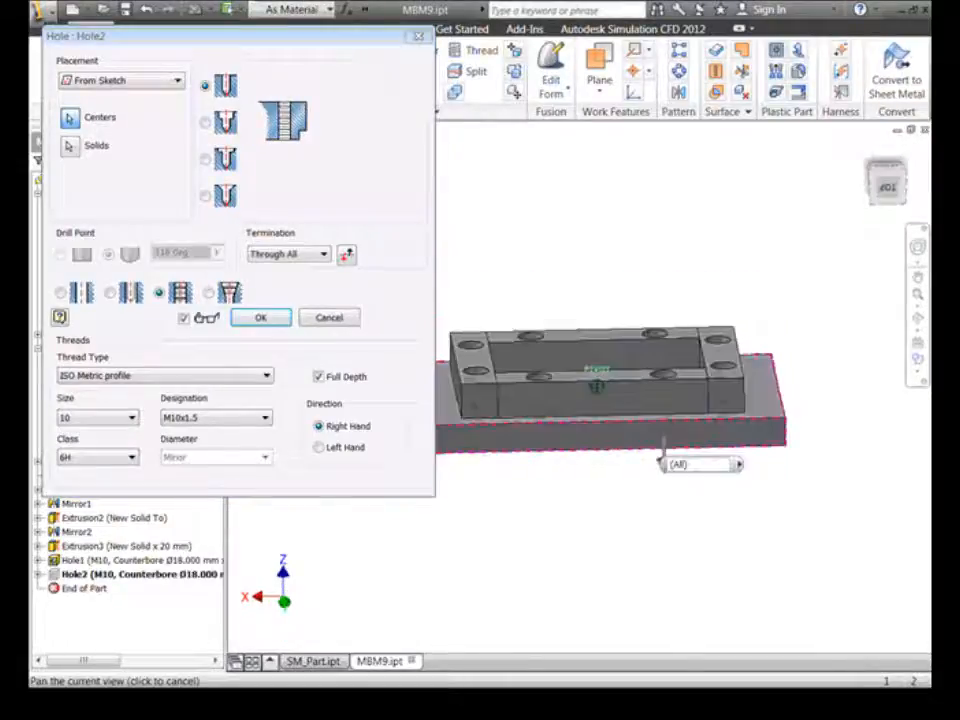
scroll(700, 460, "down", 8)
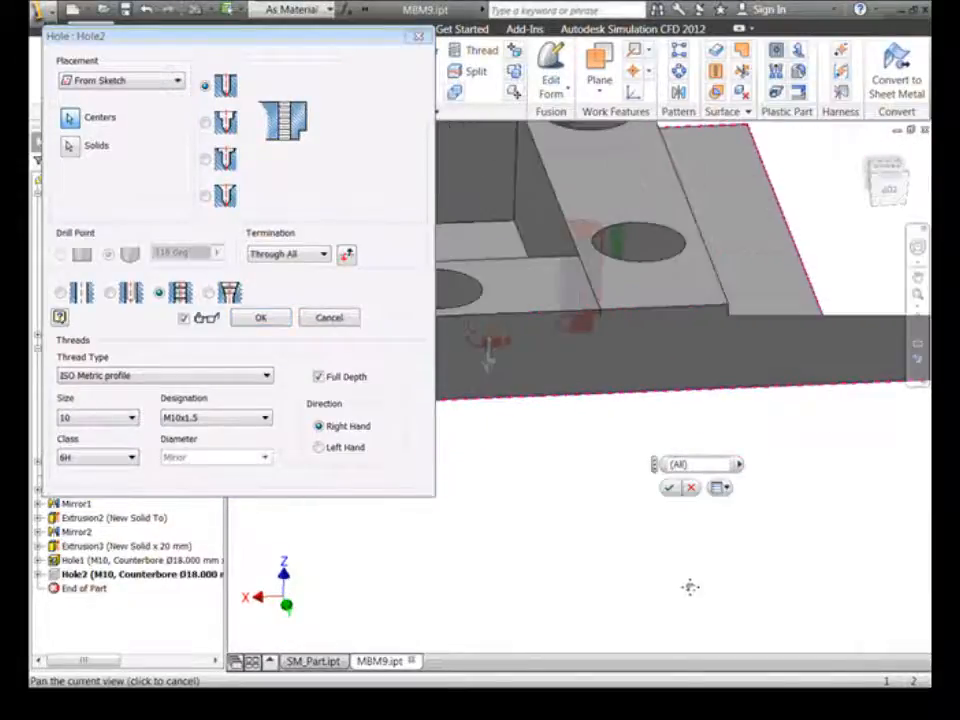
middle_click_drag(690, 587, 688, 590)
middle_click_drag(588, 634, 706, 629)
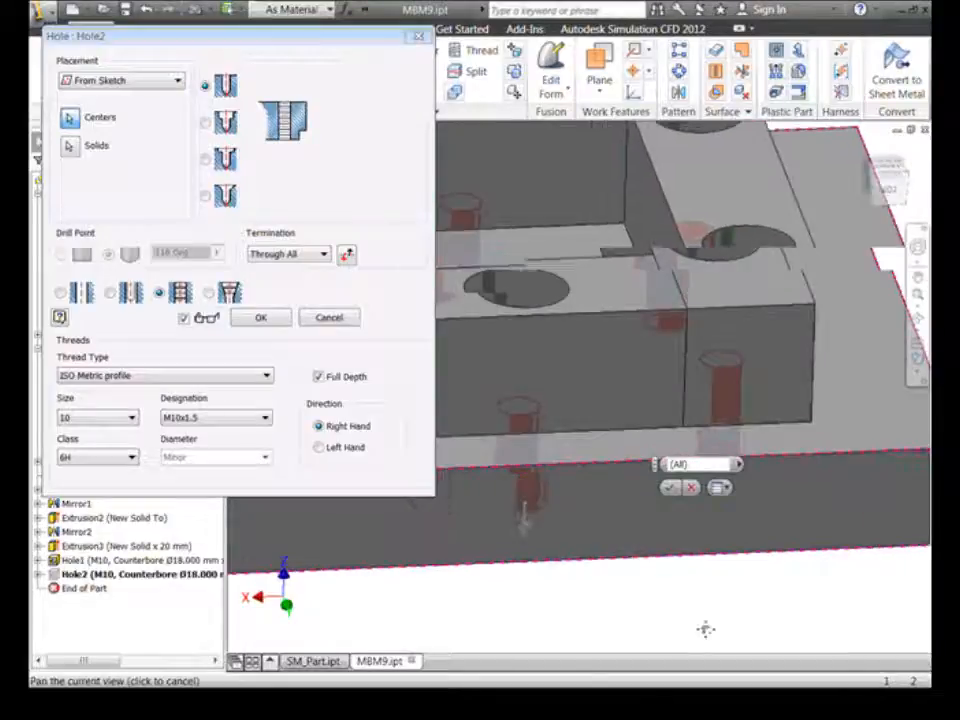
scroll(703, 628, "up", 6)
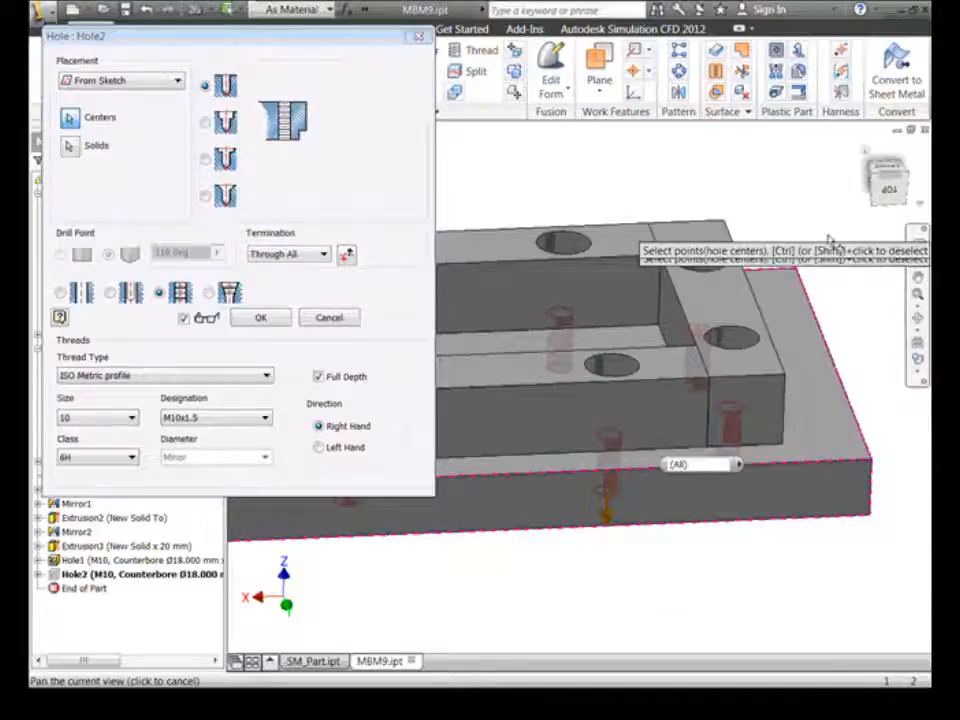
scroll(833, 241, "down", 3)
middle_click_drag(833, 242, 888, 360)
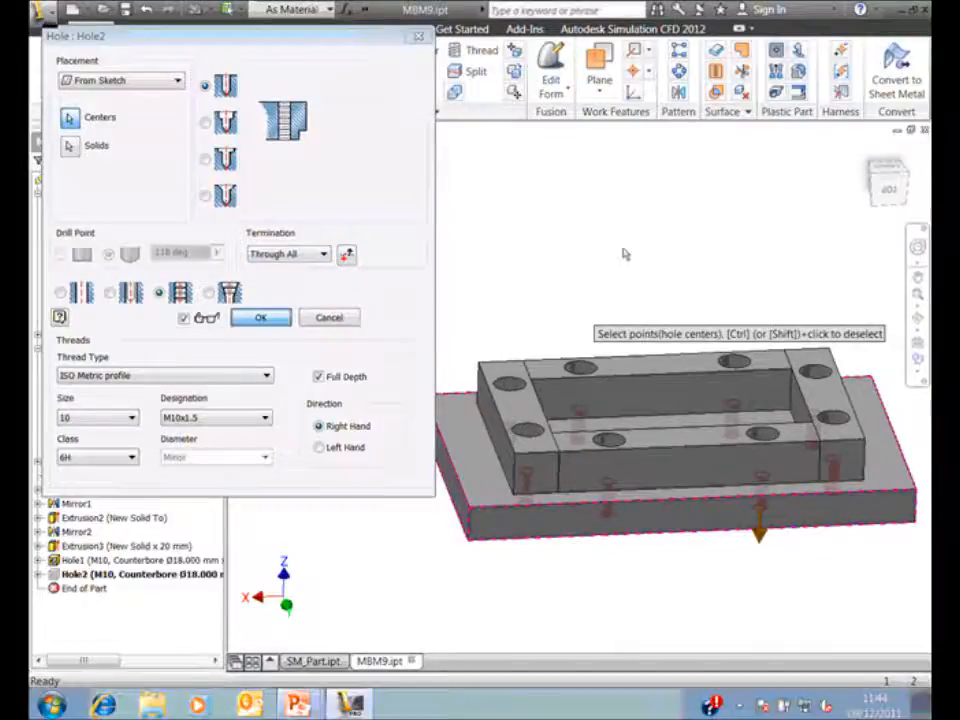
mouse_move(882, 192)
left_mouse_down()
mouse_move(880, 155)
mouse_move(858, 112)
mouse_move(872, 182)
left_mouse_up()
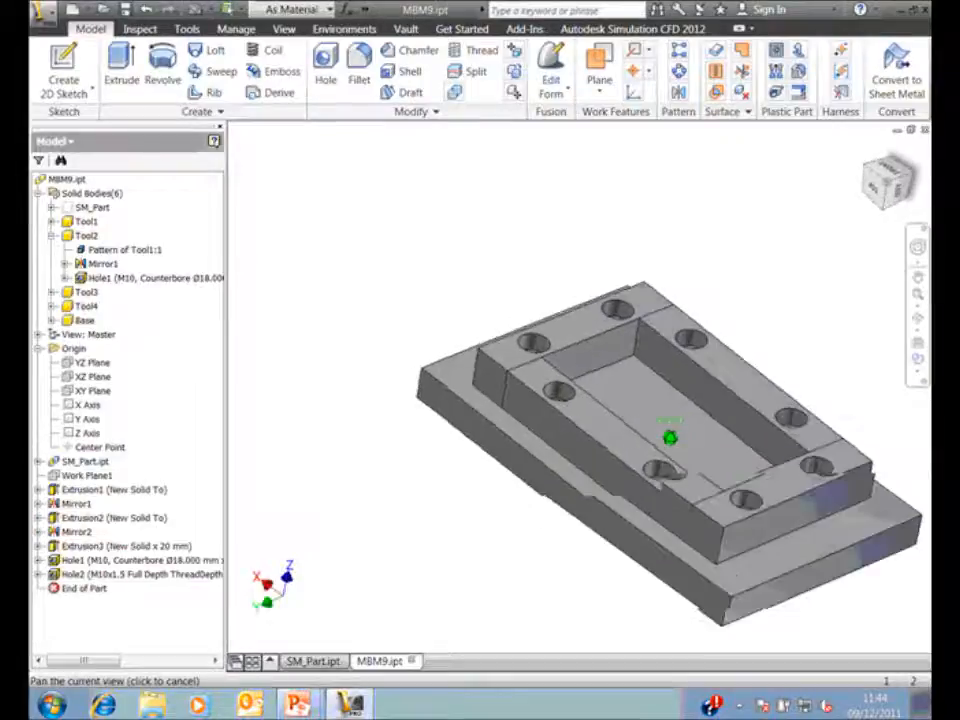
Step: Chamfer the four upper inner edges of the tool bodies around the central pocket by 2 mm
middle_click_drag(506, 236, 373, 214)
scroll(374, 215, "up", 5)
scroll(372, 220, "down", 4)
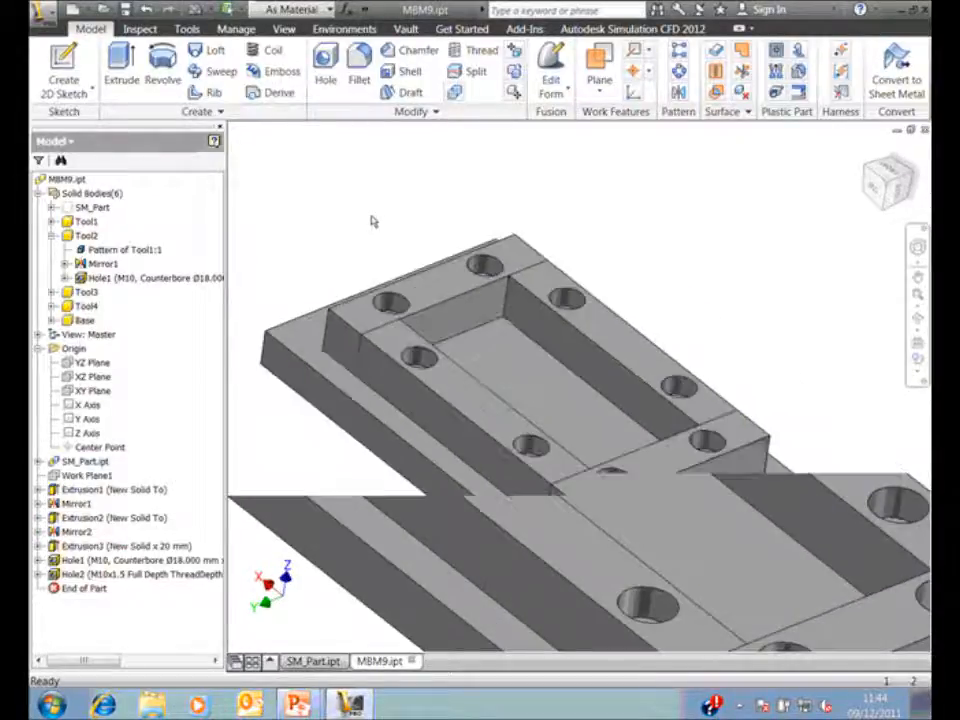
left_click(408, 50)
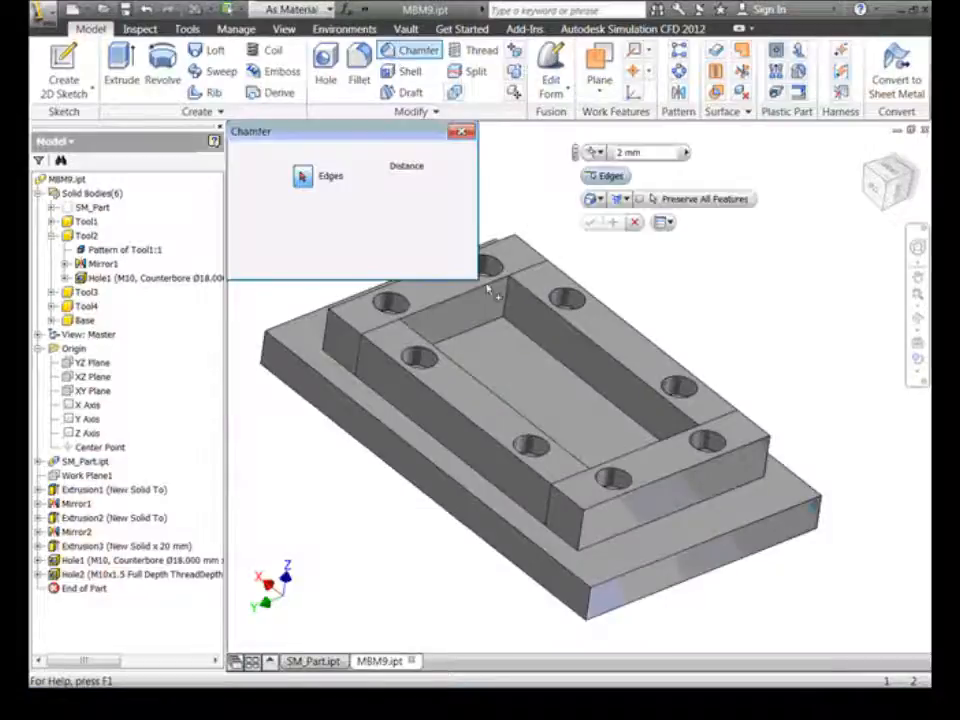
left_click(492, 286)
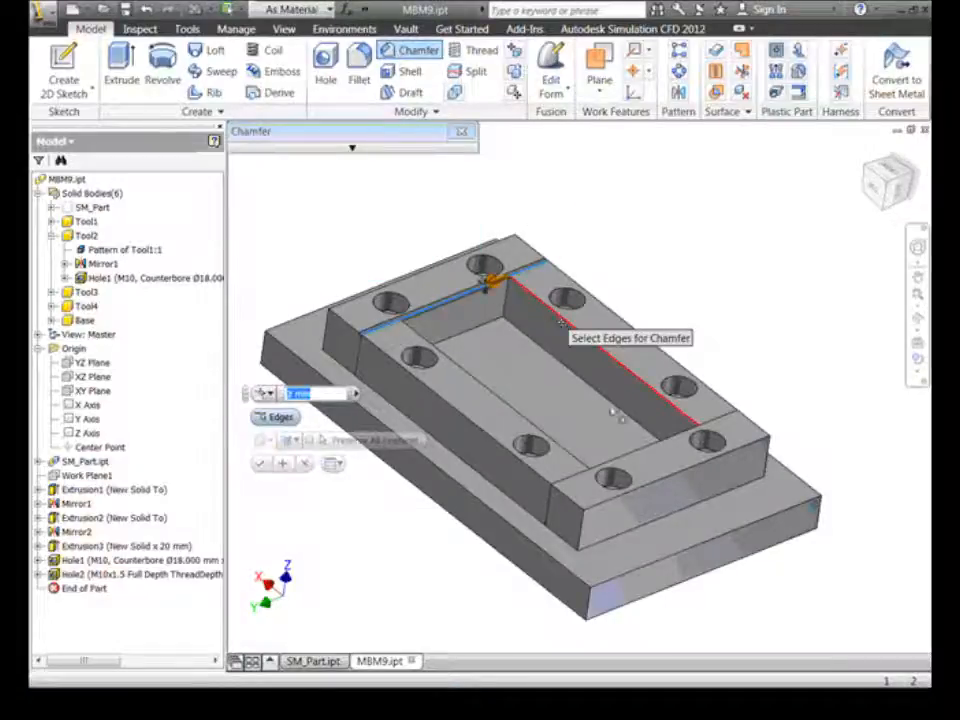
left_click(610, 336)
left_click(637, 451)
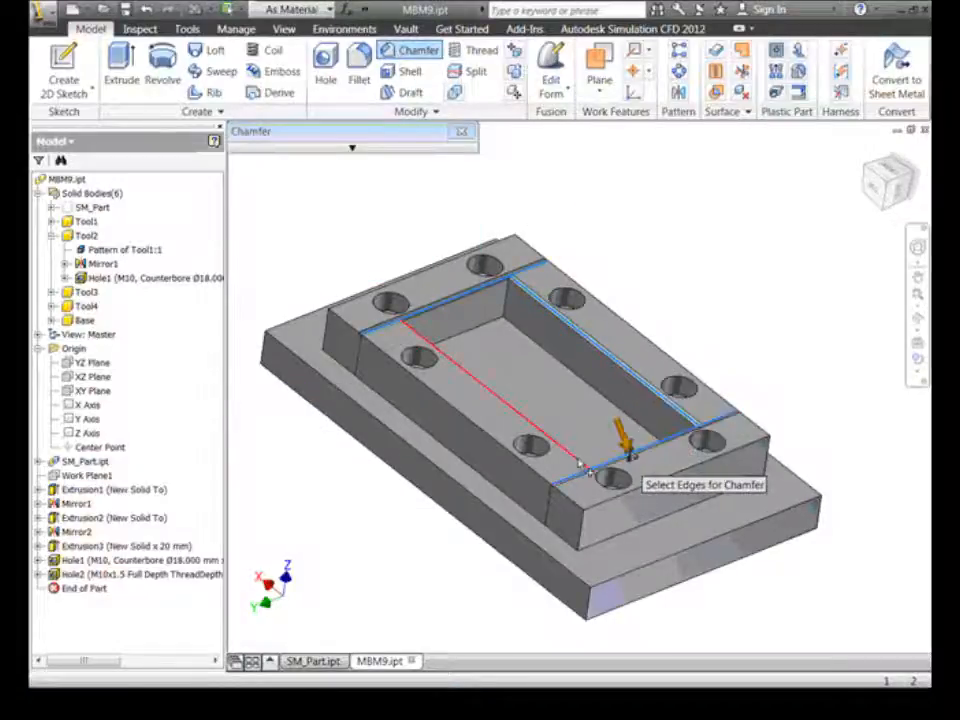
left_click(582, 466)
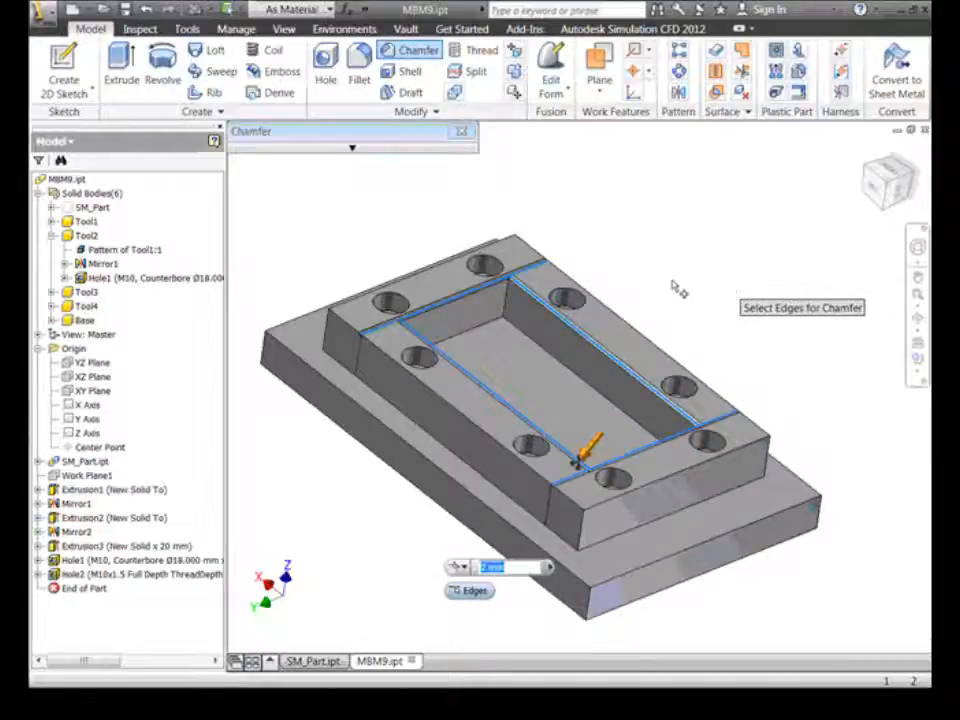
scroll(675, 285, "up", 5)
middle_click_drag(675, 285, 830, 280)
scroll(830, 280, "down", 6)
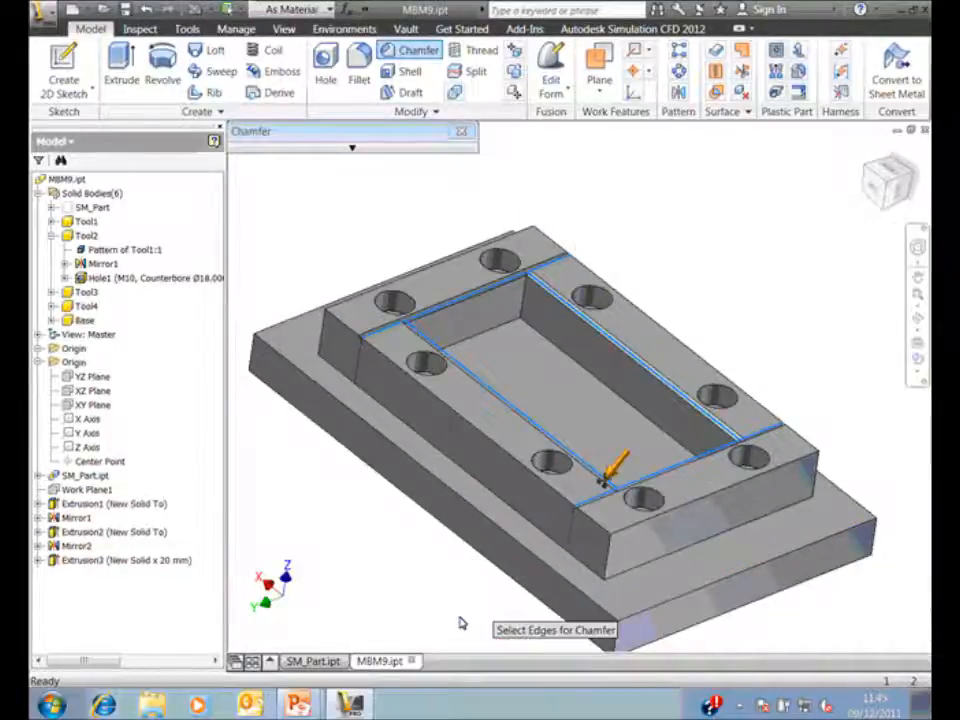
key("Return")
Step: Examine the chamfered tool bodies and the Base from the home view, with the Tool2 feature list collapsed
middle_click_drag(638, 281, 565, 420)
key("F6")
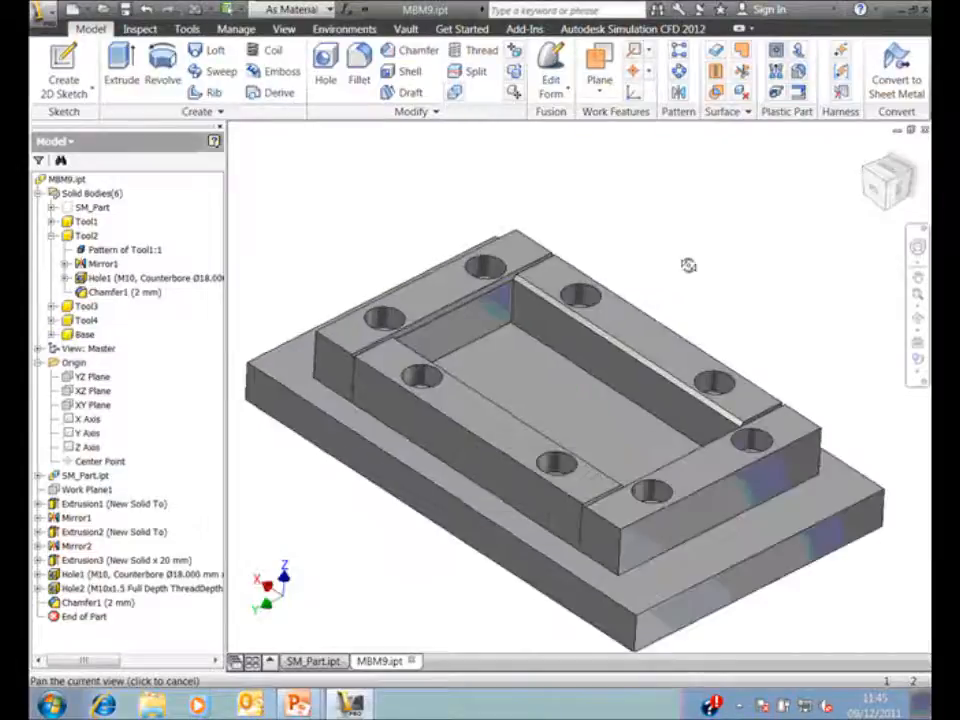
scroll(690, 239, "up", 1)
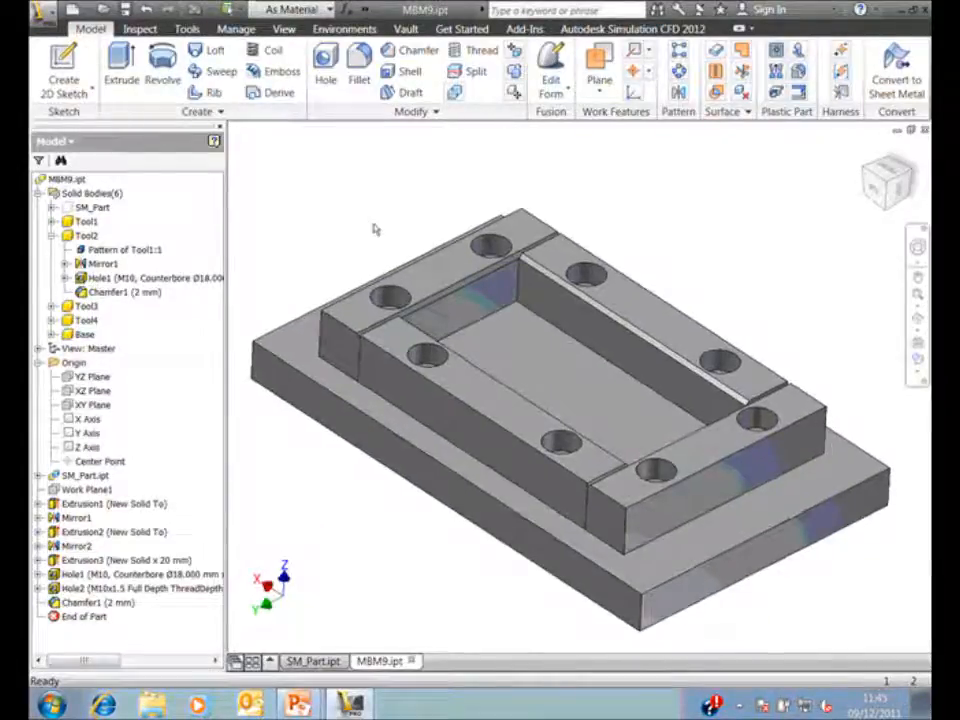
middle_click_drag(366, 216, 364, 208)
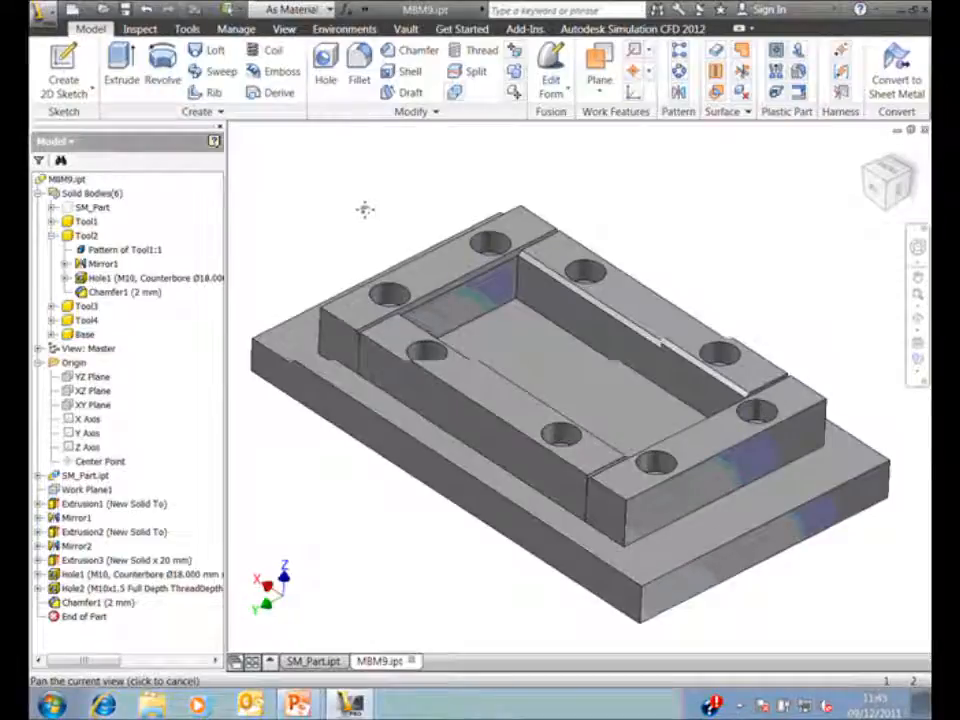
left_click(52, 235)
left_click(84, 277)
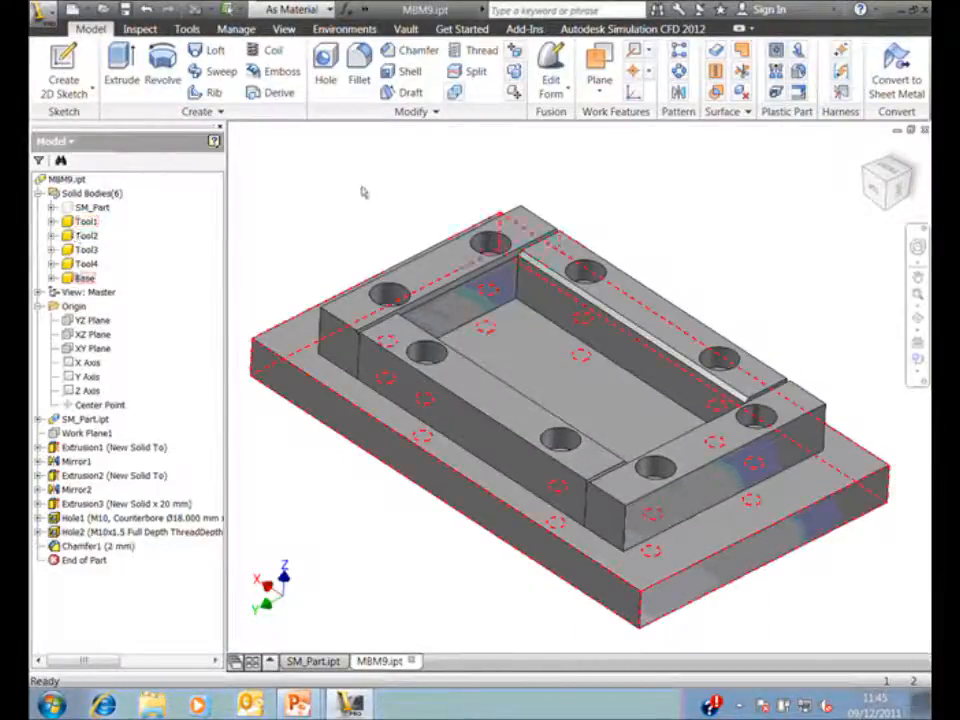
left_click(99, 10)
left_click(567, 283)
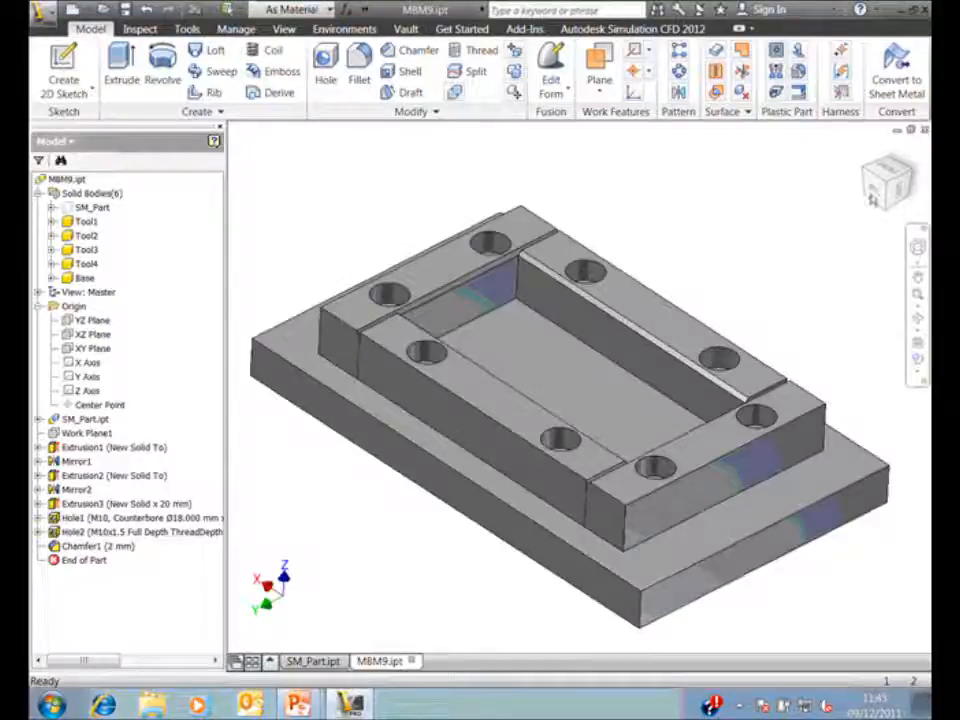
left_click_drag(880, 199, 852, 166)
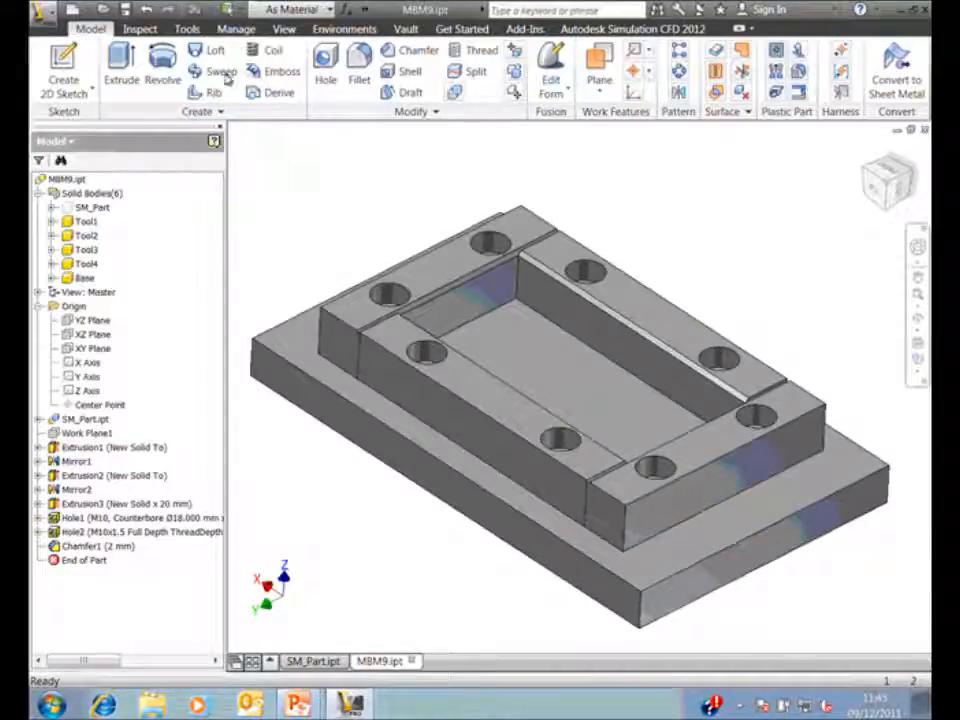
Step: Start Make Components with the bodies Tool1 to Tool4 and Base, inserting them in target assembly MBM9.iam, and continue to the body options
left_click(234, 29)
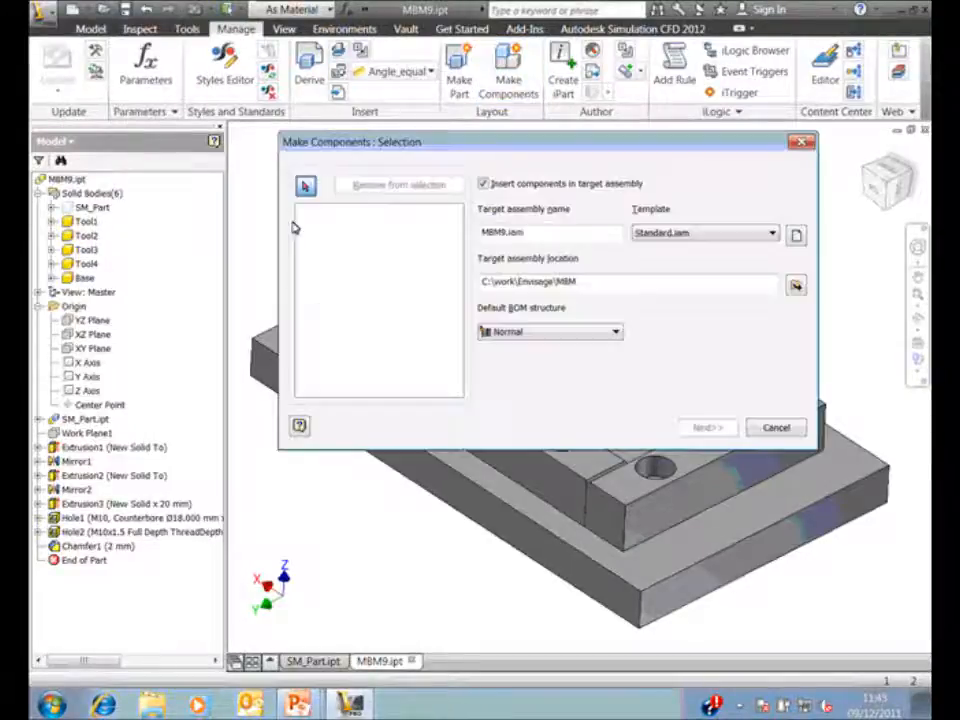
left_click(85, 221)
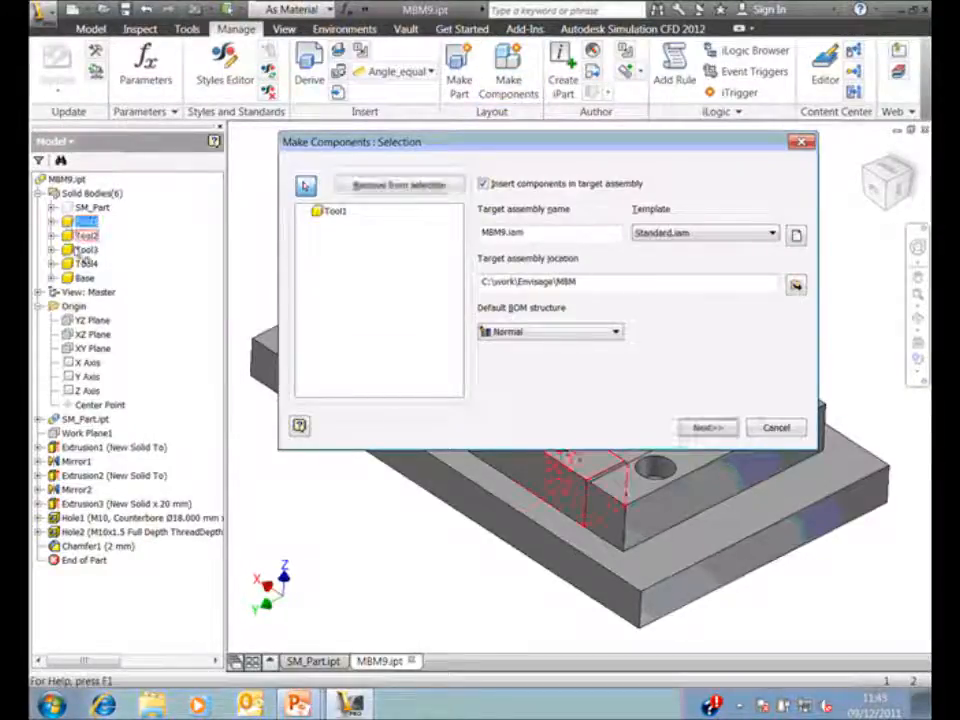
left_click(84, 278, "shift")
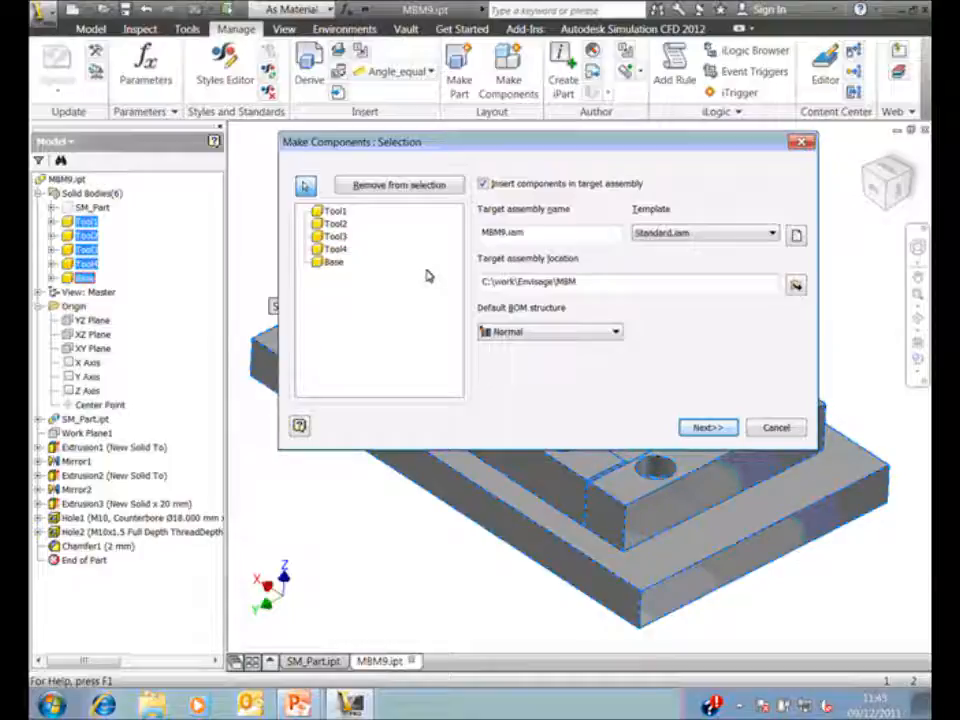
left_click_drag(430, 140, 376, 55)
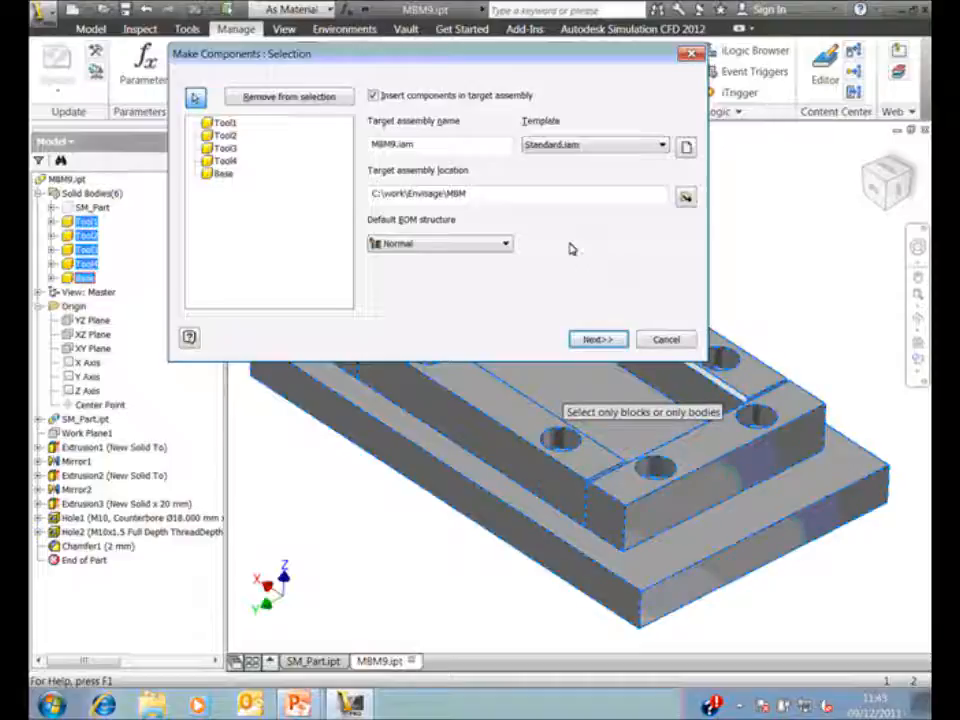
left_click_drag(472, 48, 541, 143)
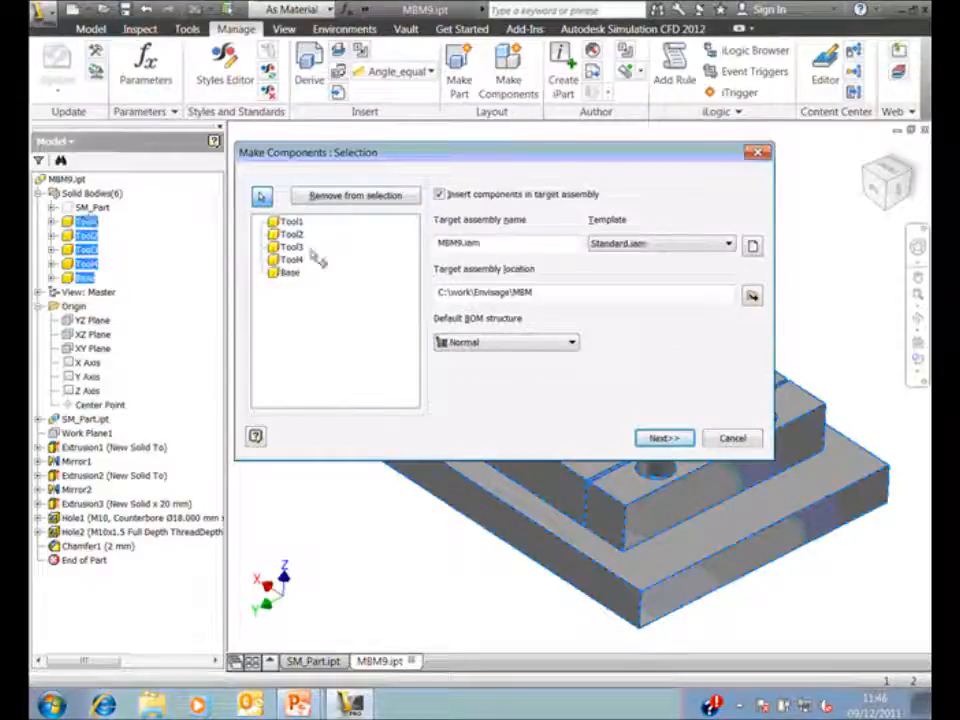
left_click_drag(430, 159, 433, 161)
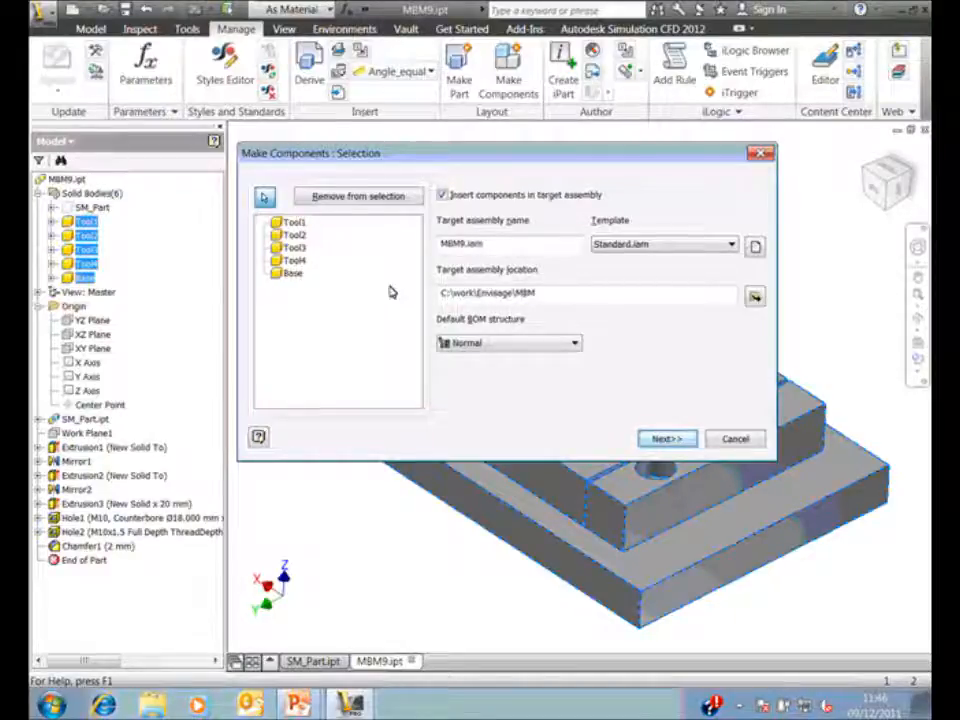
key("Return")
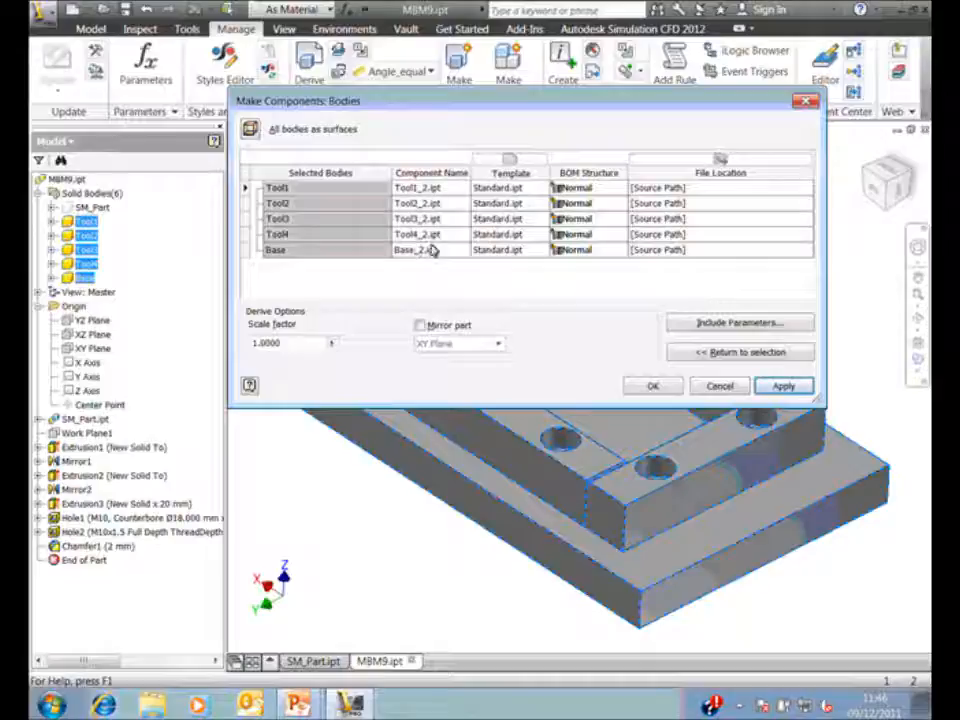
Step: Review the component name of Tool1 and the BOM structure setting of Base for the new components
left_click(433, 188)
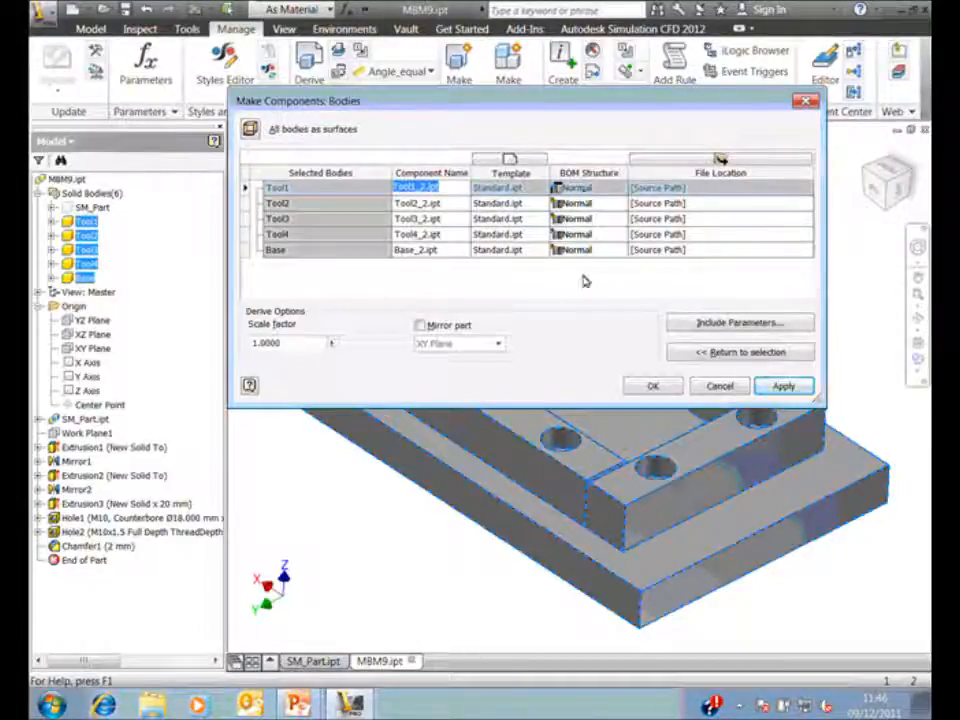
left_click(612, 251)
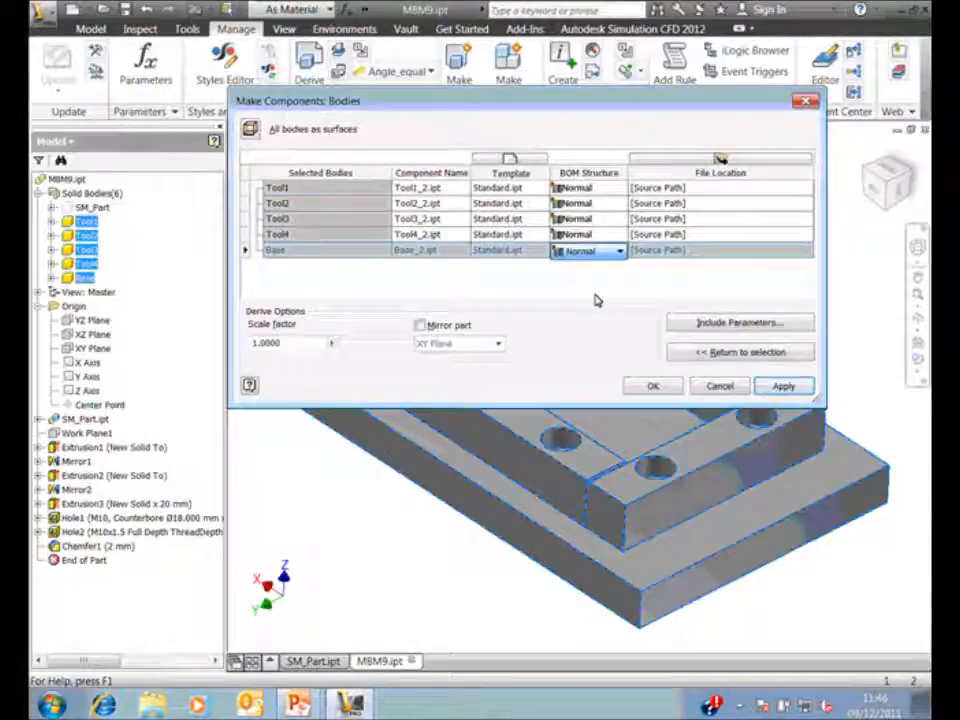
left_click(524, 291)
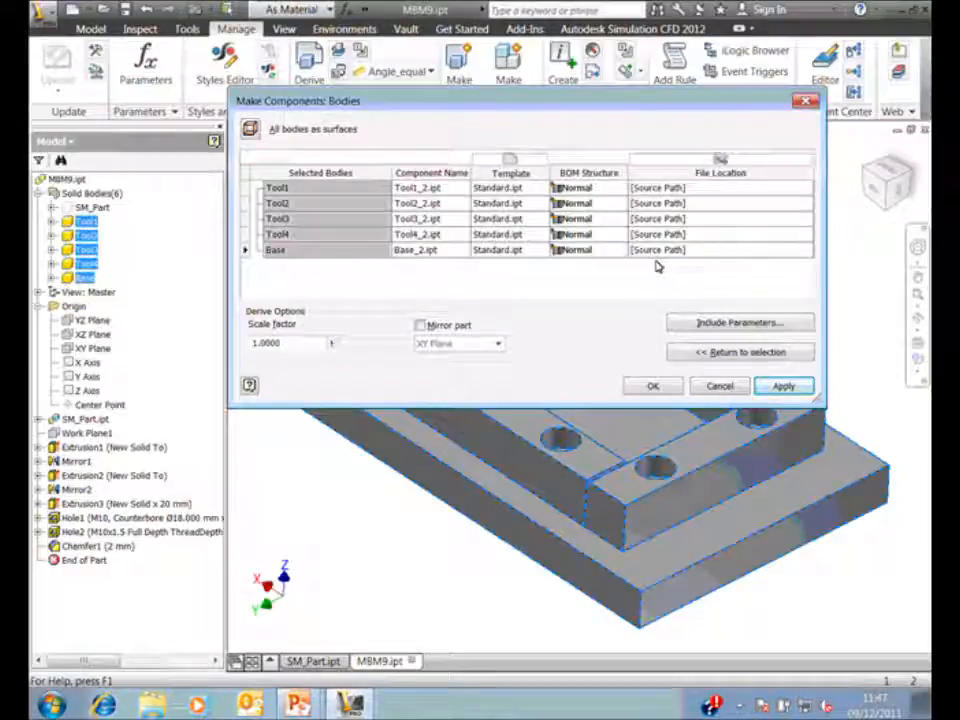
Step: Generate the components Tool1_2 to Tool4_2 and Base_2 in assembly MBM9.iam and examine the assembled parts
left_click(653, 386)
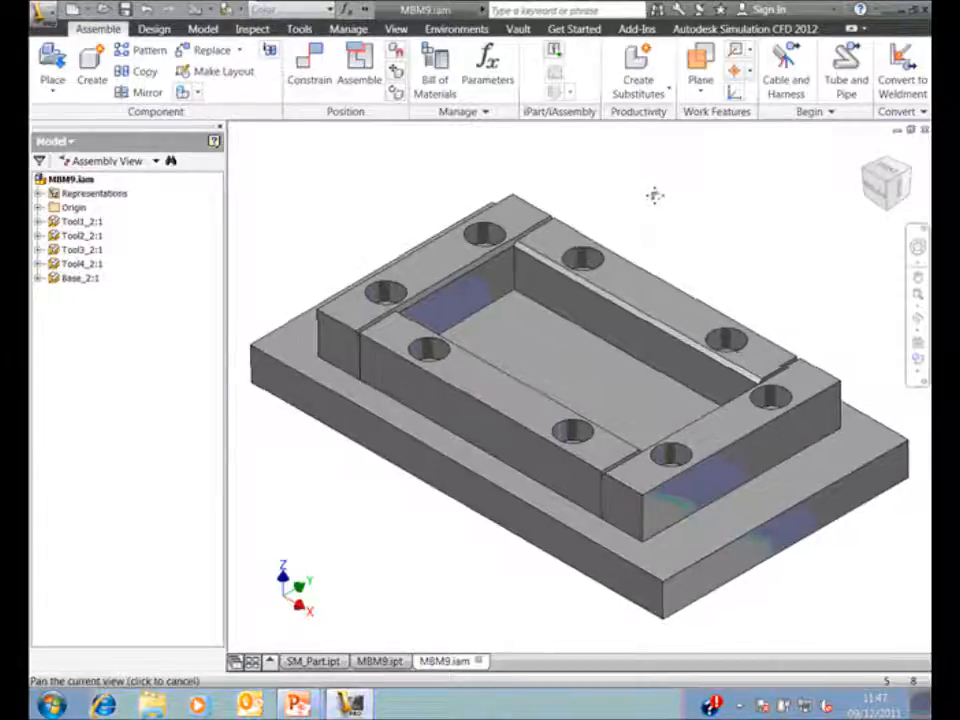
left_click_drag(654, 195, 656, 189)
key("Escape")
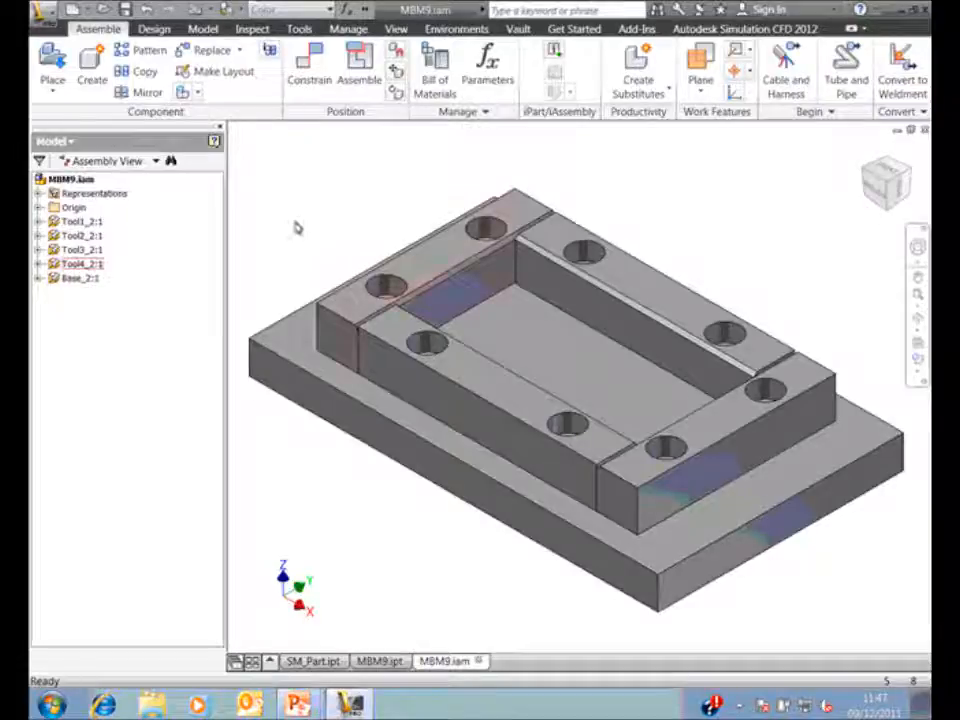
scroll(368, 191, "up", 1)
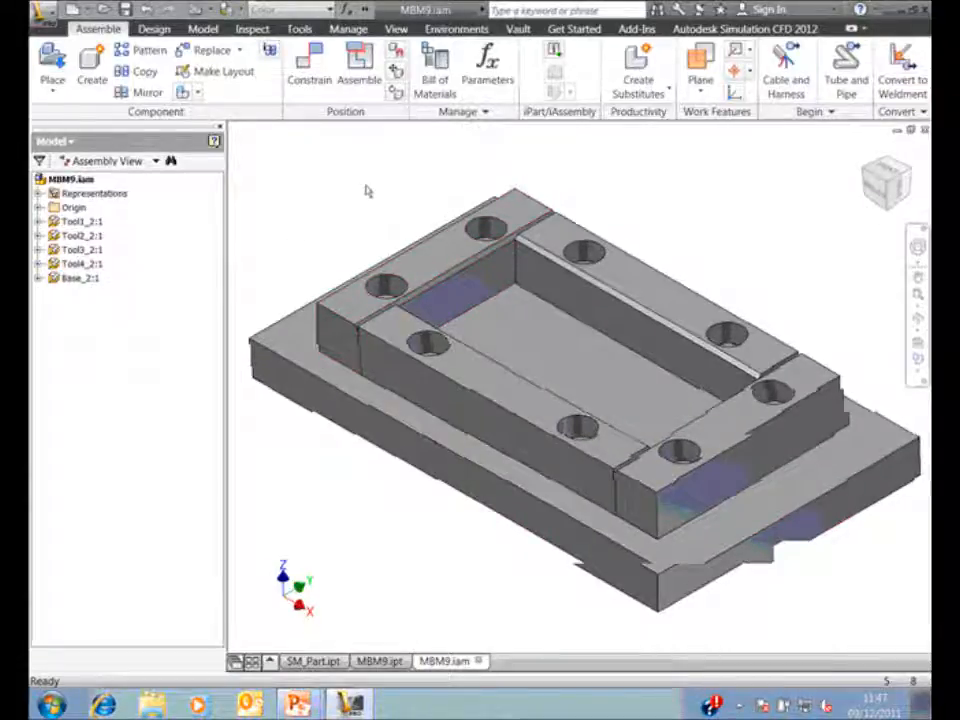
middle_click_drag(366, 186, 376, 186)
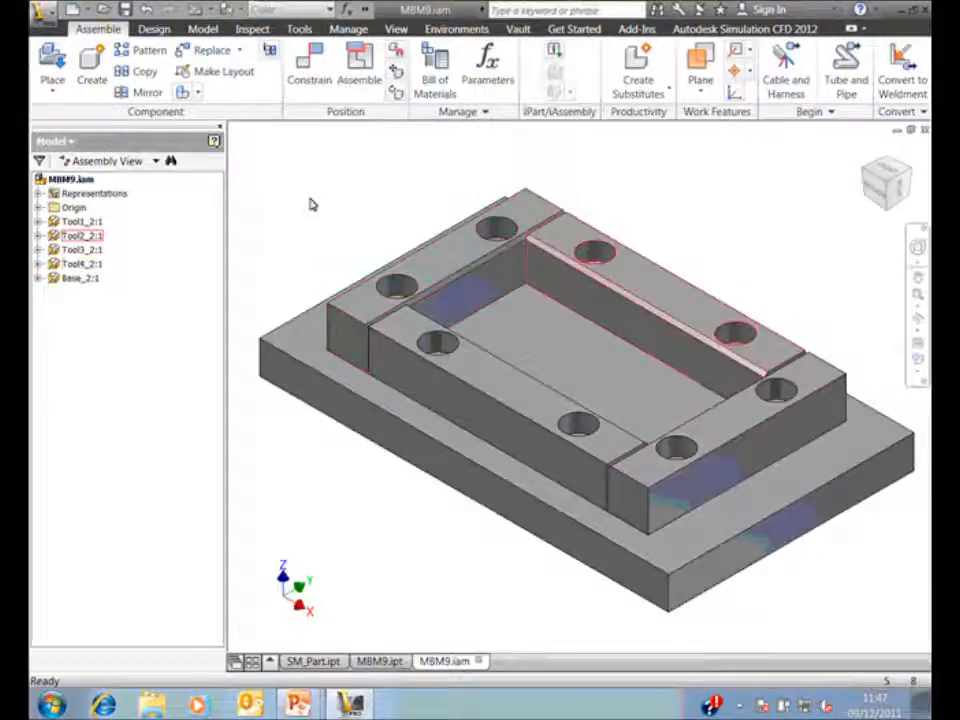
left_click(350, 202)
left_click(346, 210)
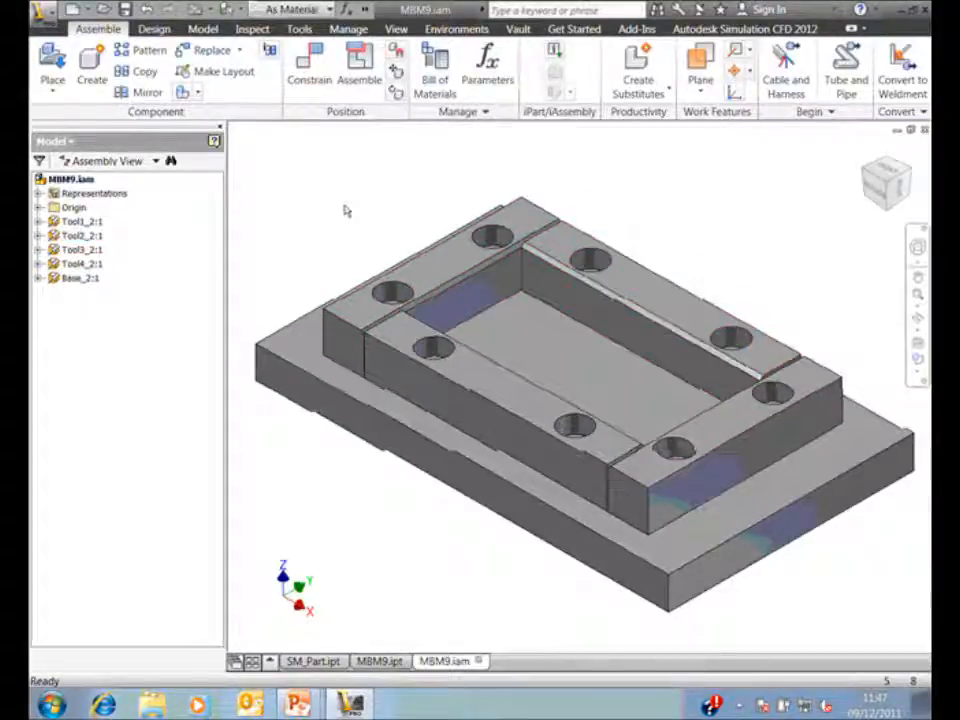
middle_click_drag(357, 206, 347, 206)
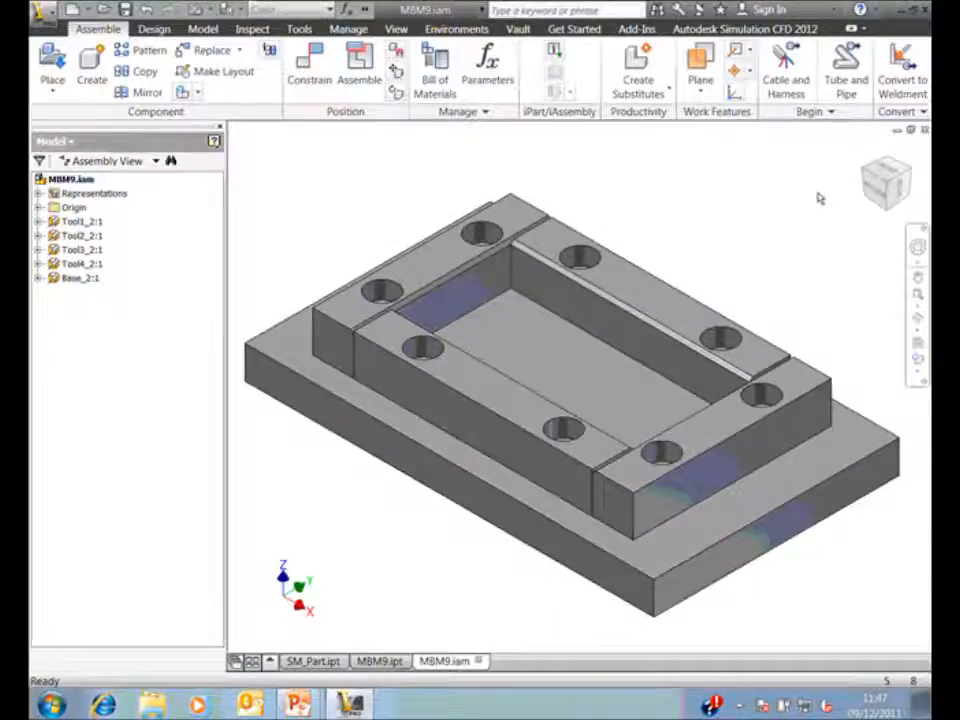
Step: Insert an ISO 4762 socket head screw from the Content Center into a counterbored hole of Tool2_2, seated on the inner circular edge
left_click_drag(881, 207, 883, 215)
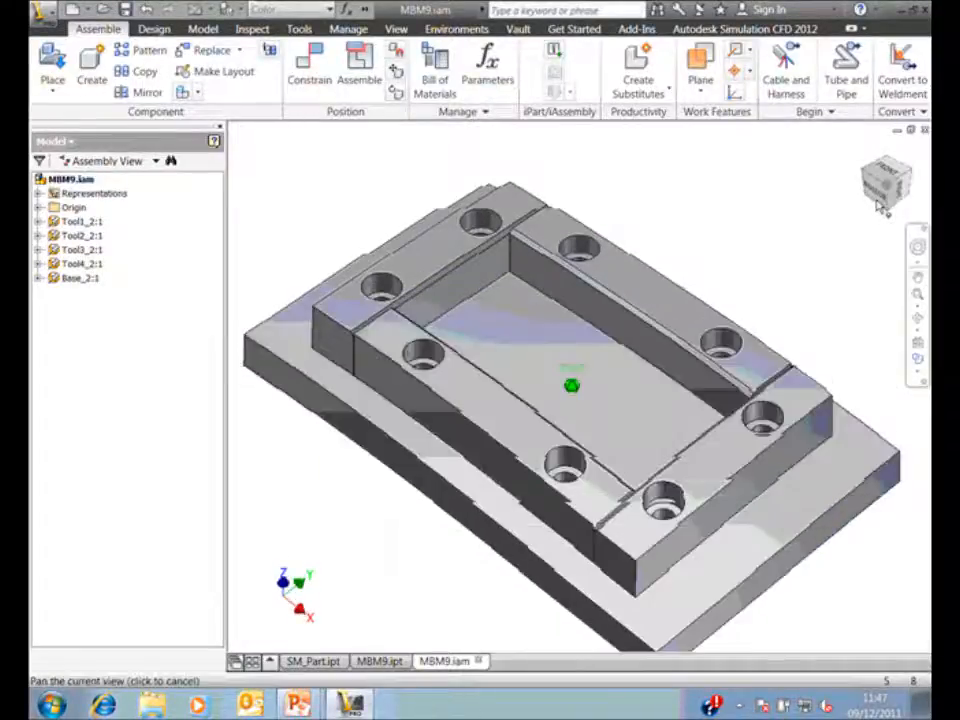
left_click(52, 92)
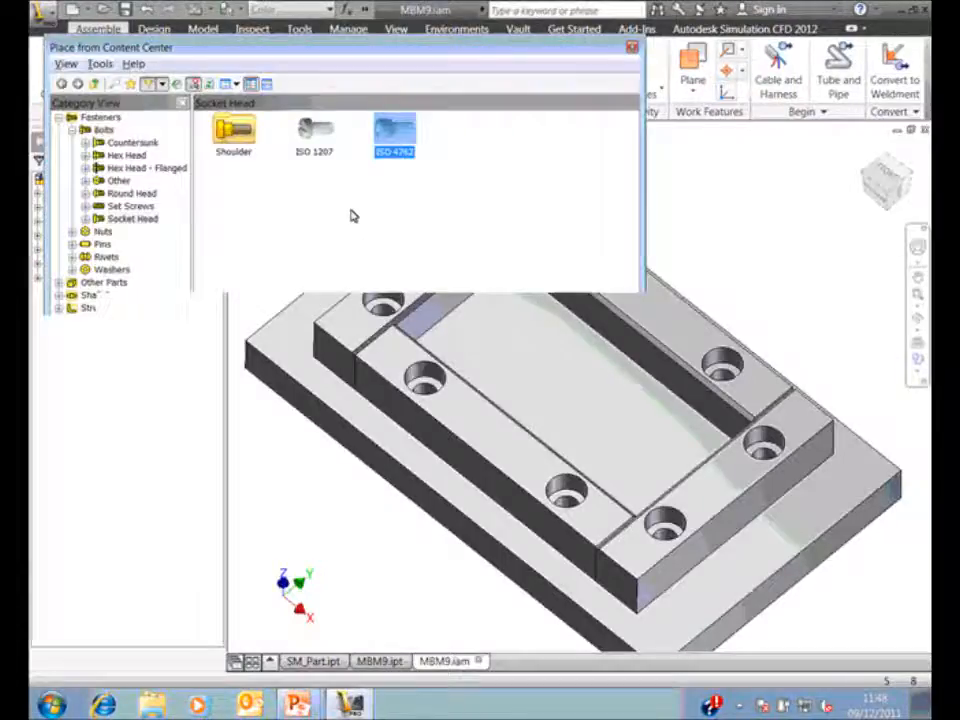
double_click(394, 132)
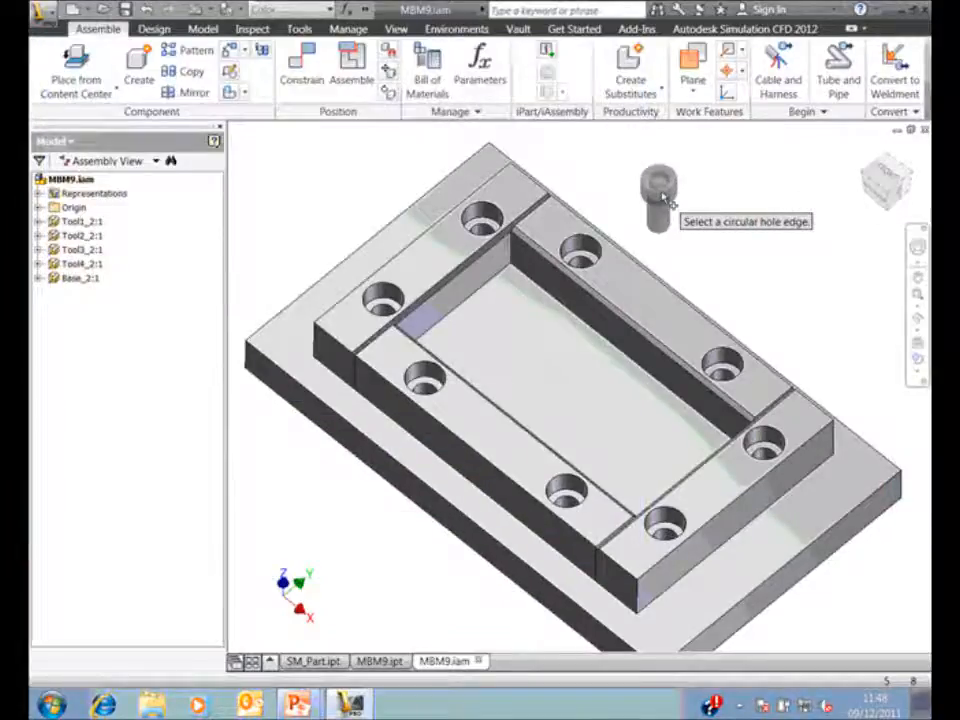
scroll(665, 200, "up", 3)
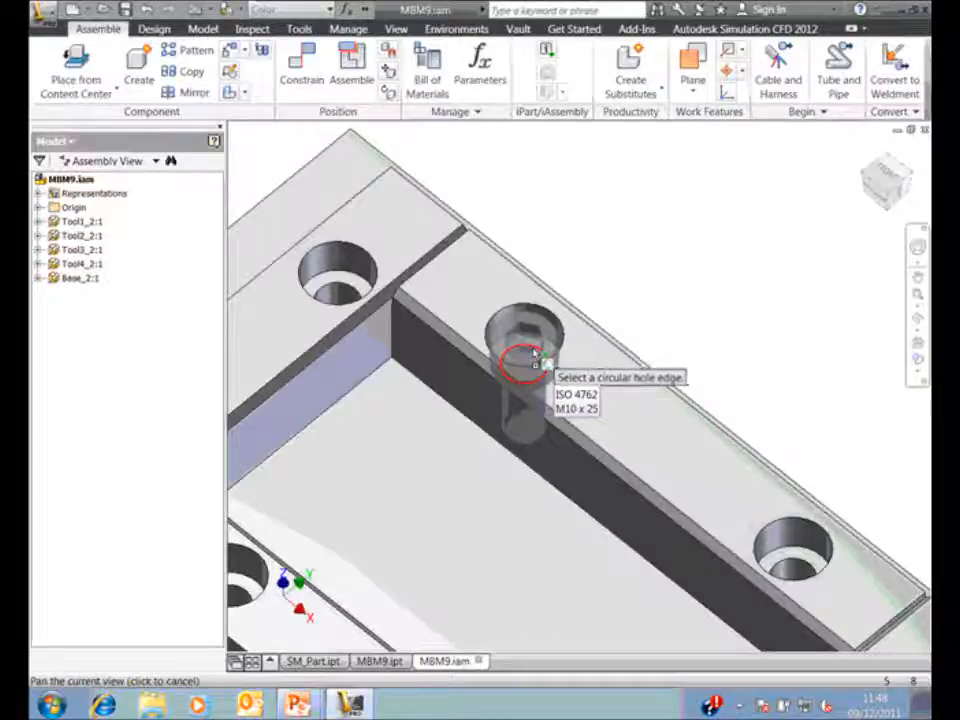
left_click(536, 355)
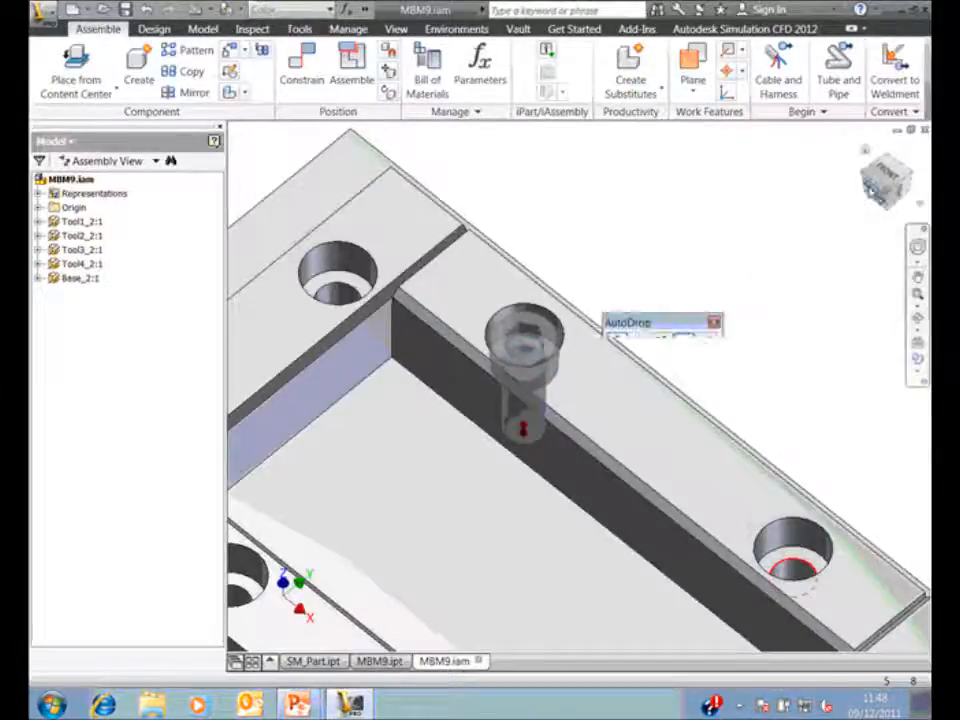
Step: Extend the previewed screw to size ISO 4762 M10 x 30 and apply it to both counterbored holes of Tool2_2
left_click(886, 172)
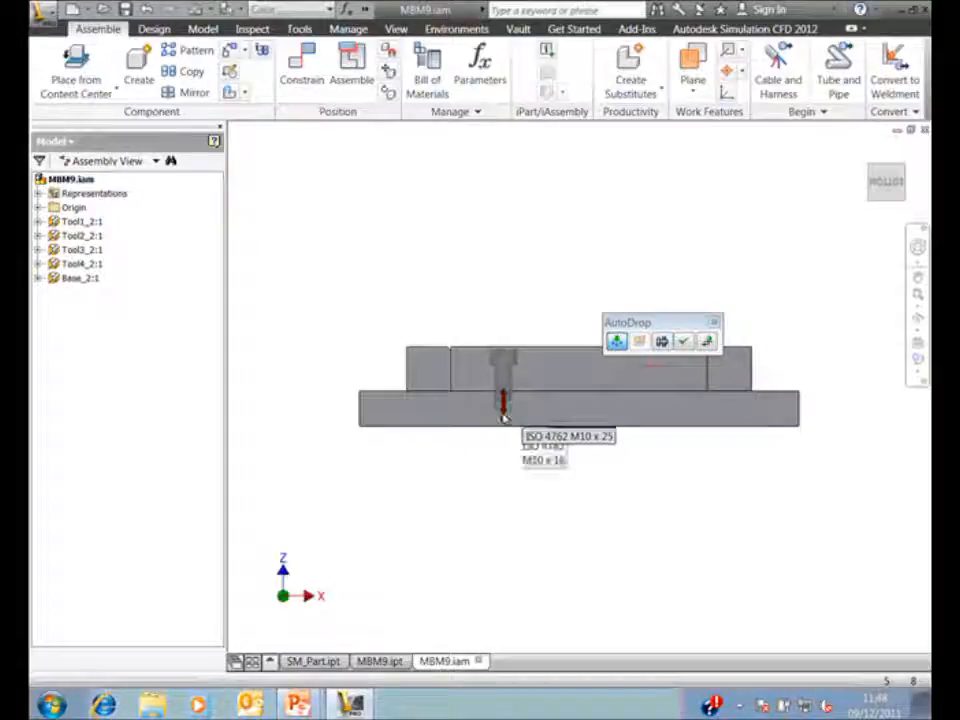
scroll(503, 418, "up", 3)
left_click_drag(504, 422, 528, 463)
left_click_drag(883, 180, 574, 373)
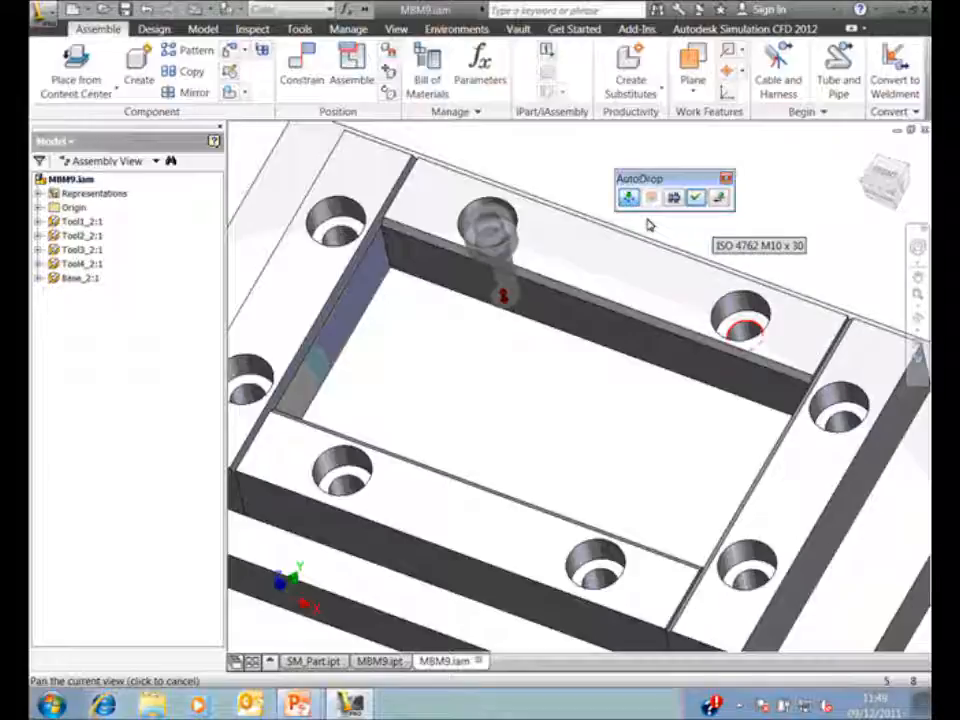
left_click(693, 199)
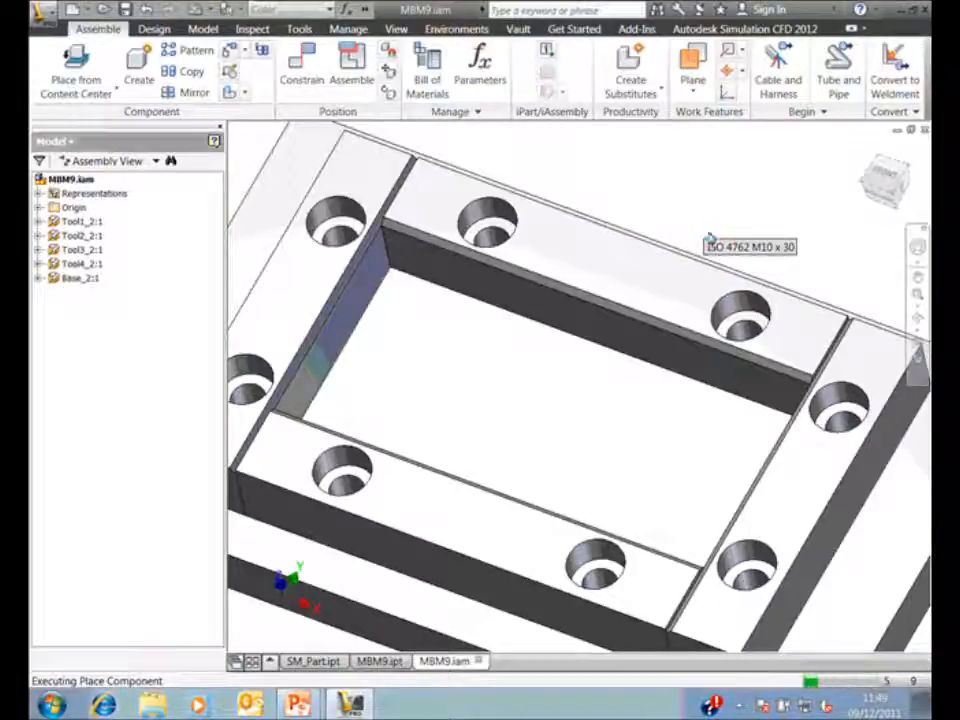
Step: Place ISO 4762 M10 x 30 screws in the six counterbored holes of the other three tool components
middle_click_drag(710, 240, 628, 200)
left_click(752, 362)
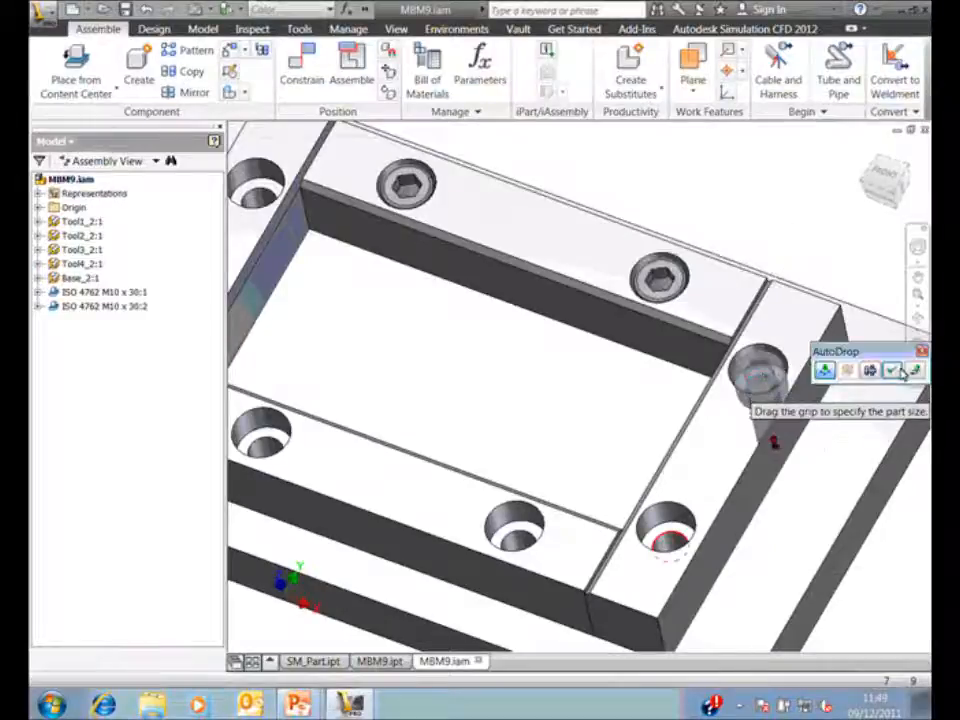
left_click(680, 538)
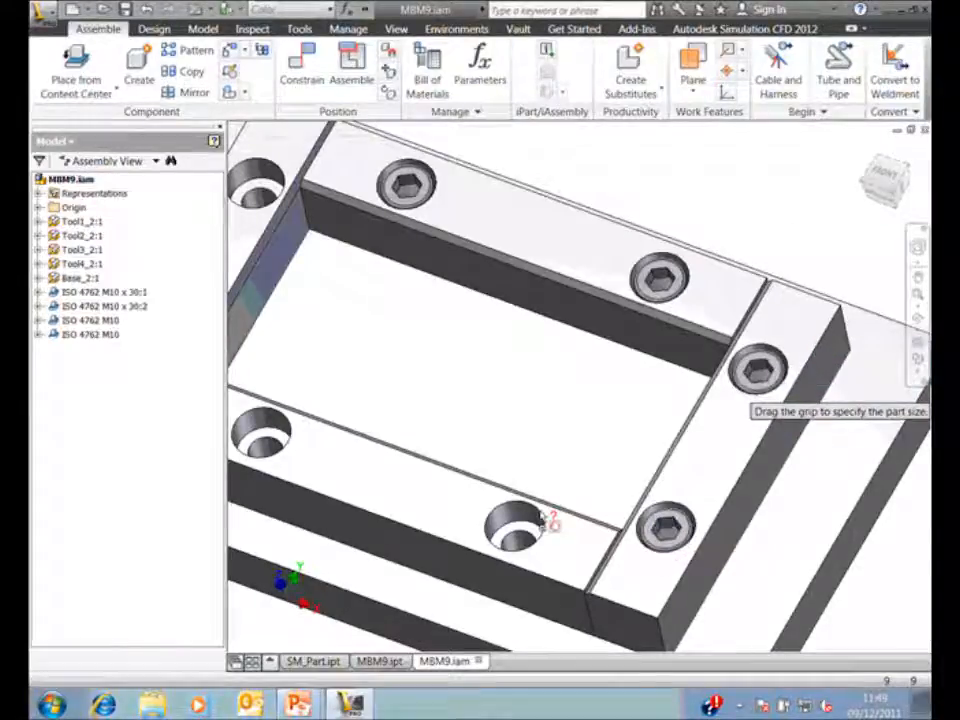
left_click(522, 540)
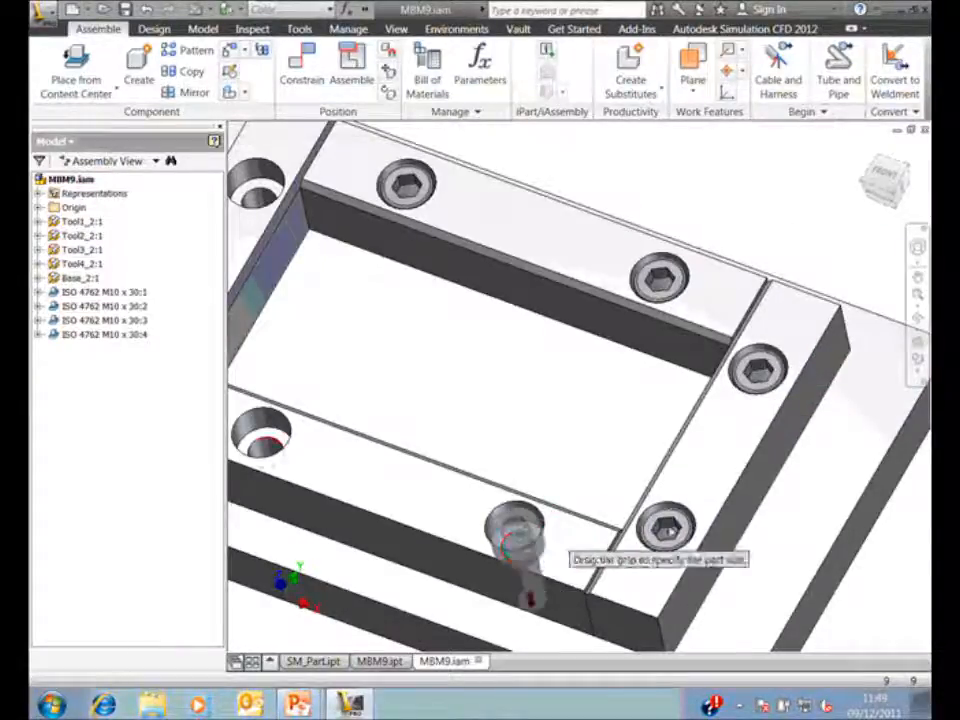
middle_click_drag(408, 370, 651, 462)
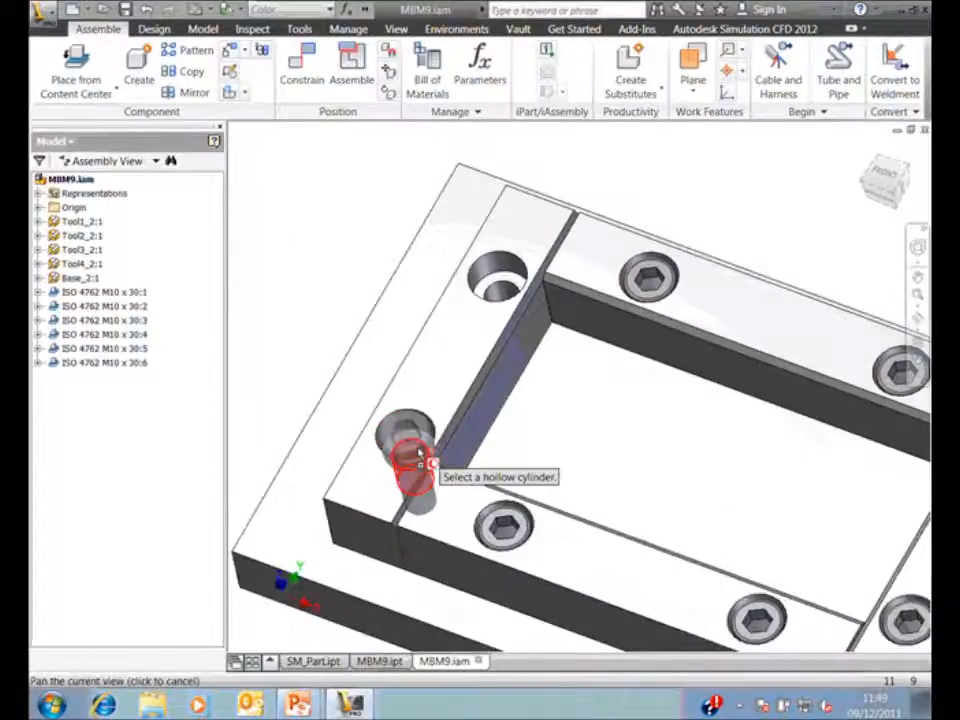
left_click(432, 456)
left_click(593, 436)
scroll(334, 253, "down", 3)
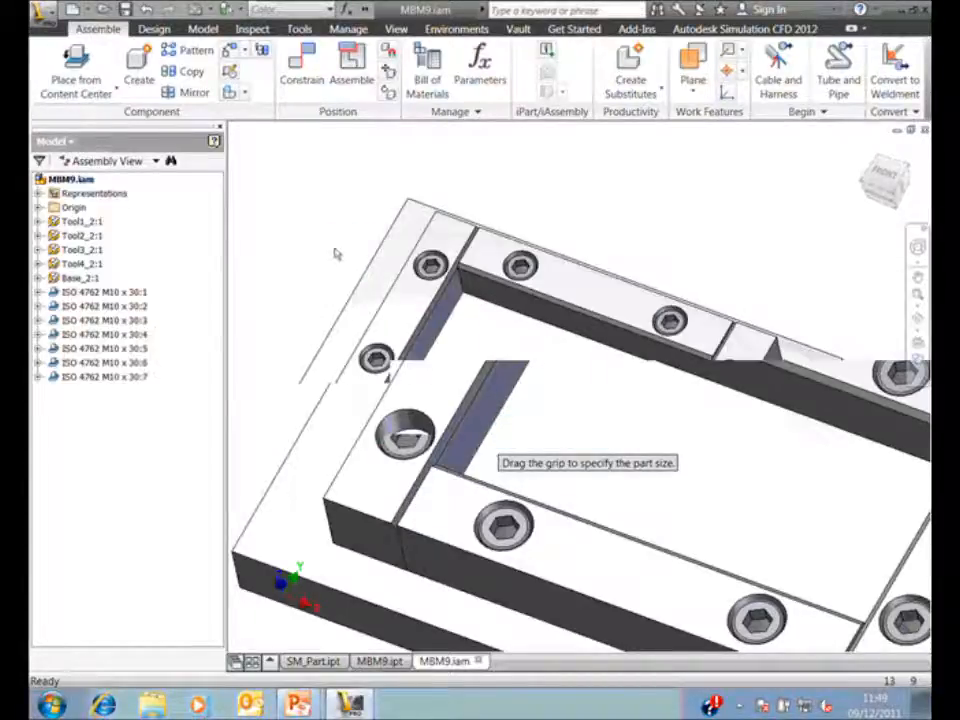
mouse_move(362, 258)
middle_mouse_down("shift")
mouse_move(390, 140)
mouse_move(430, 190)
mouse_move(325, 158)
middle_mouse_up("shift")
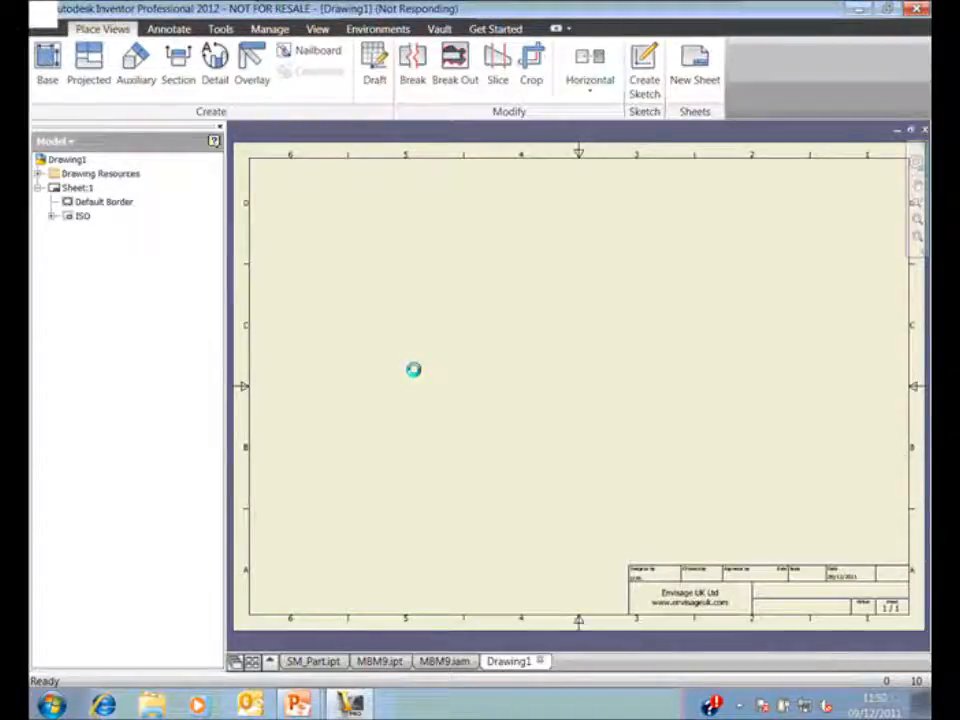
Step: Set up a base view of assembly MBM9.iam at scale 1:2 on the blank drawing sheet
left_click(47, 68)
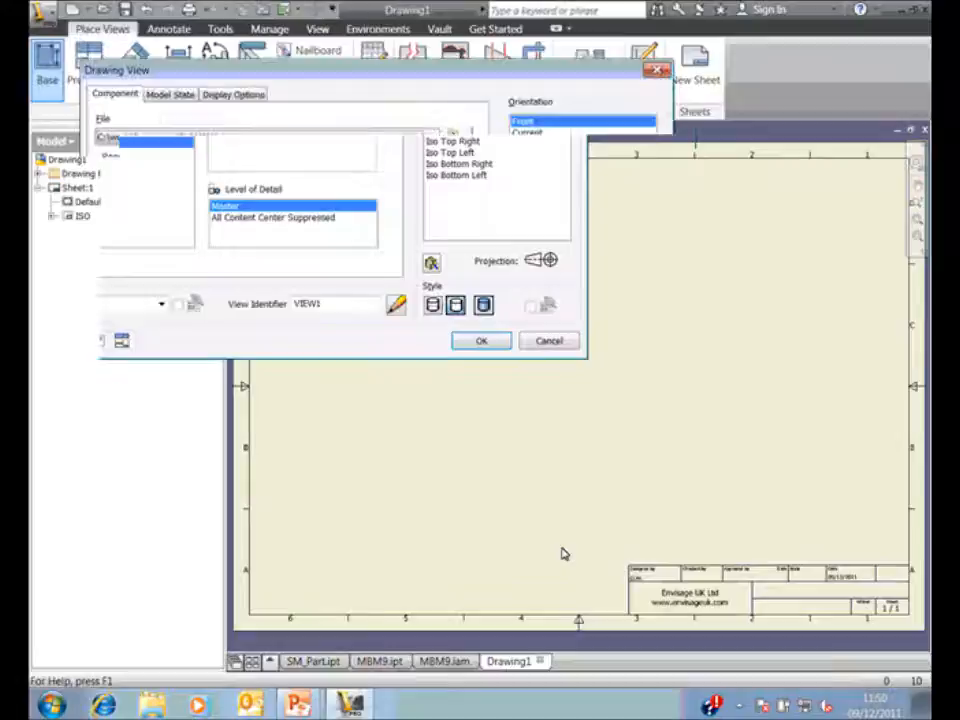
left_click(247, 364)
left_click(208, 388)
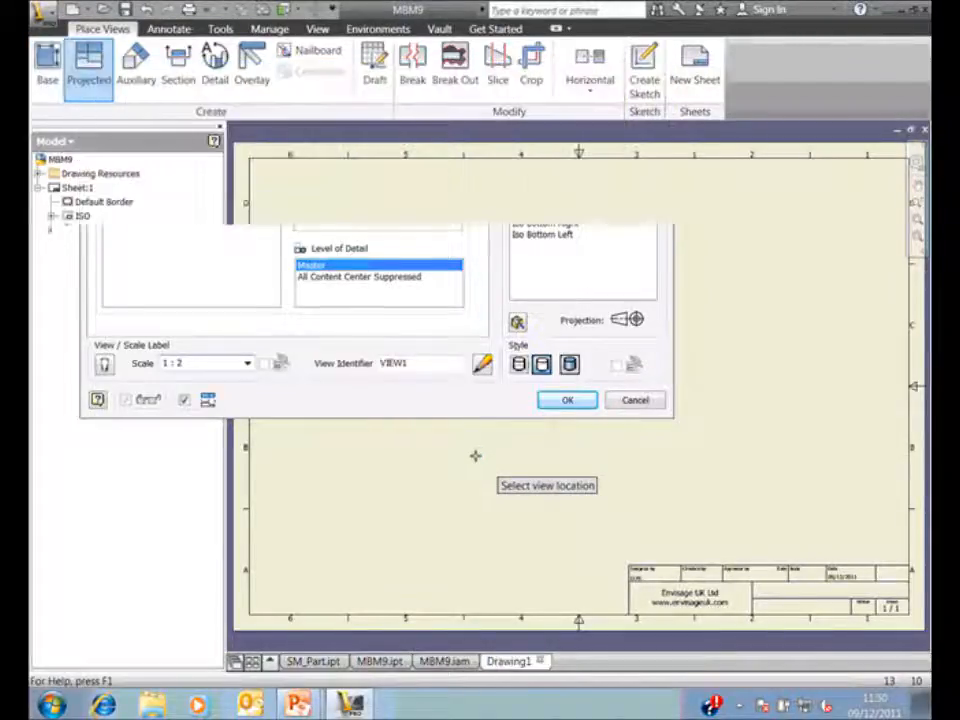
Step: Create a projected view above the base view and an isometric view beside them, with the isometric view shaded
left_click(477, 291)
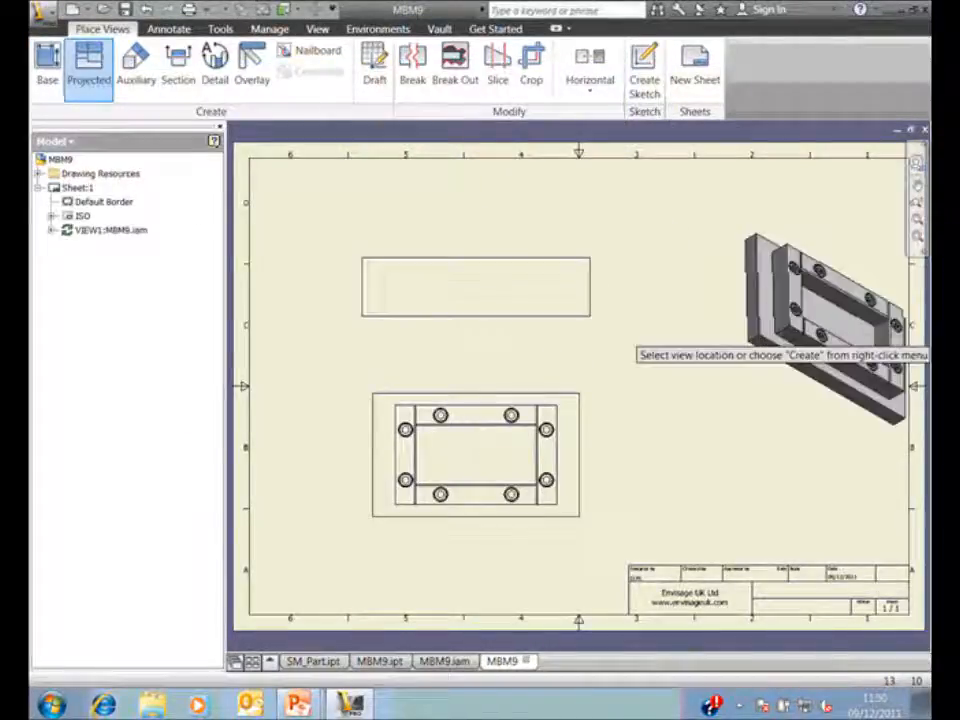
left_click(741, 362)
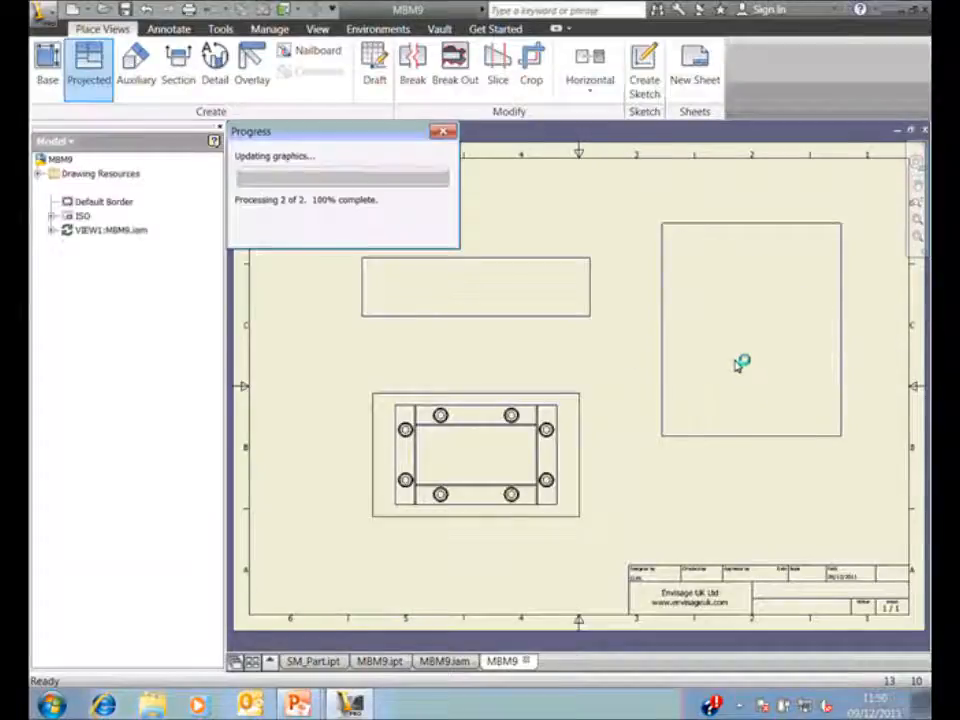
right_click(714, 459)
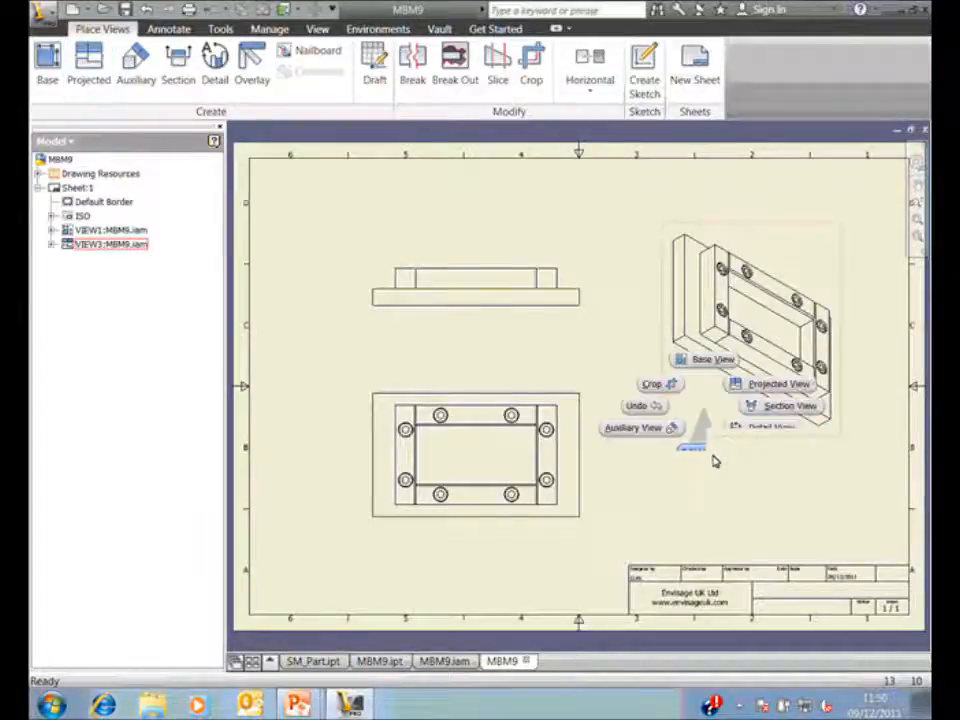
left_click(714, 459)
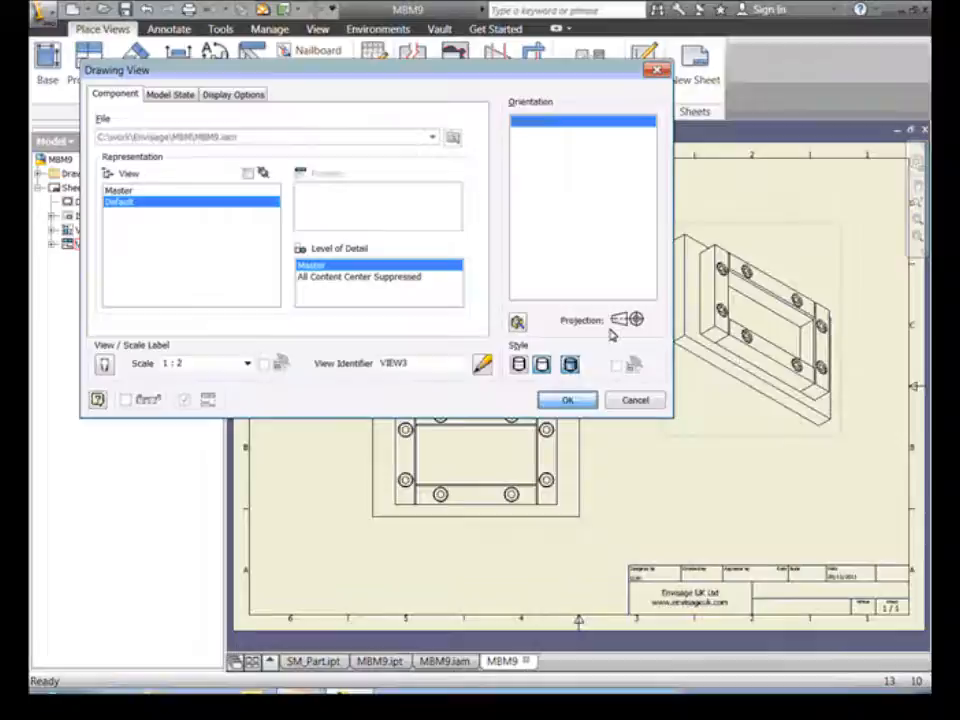
left_click(567, 400)
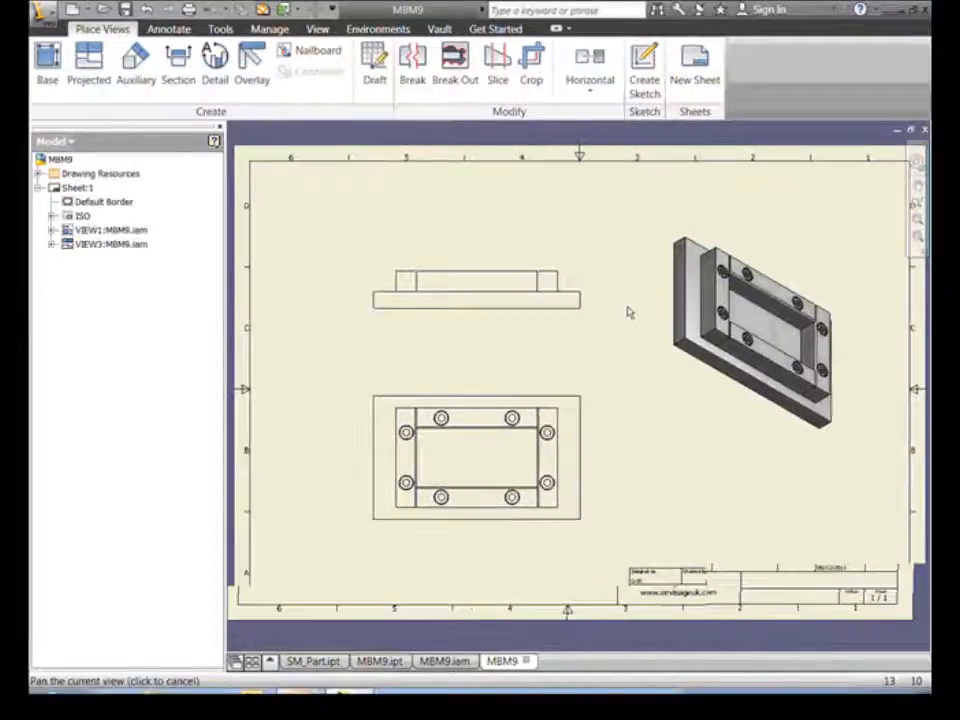
Step: Add a parts list of MBM9.iam with the Parts Only BOM view and place it directly above the title block
left_click(168, 29)
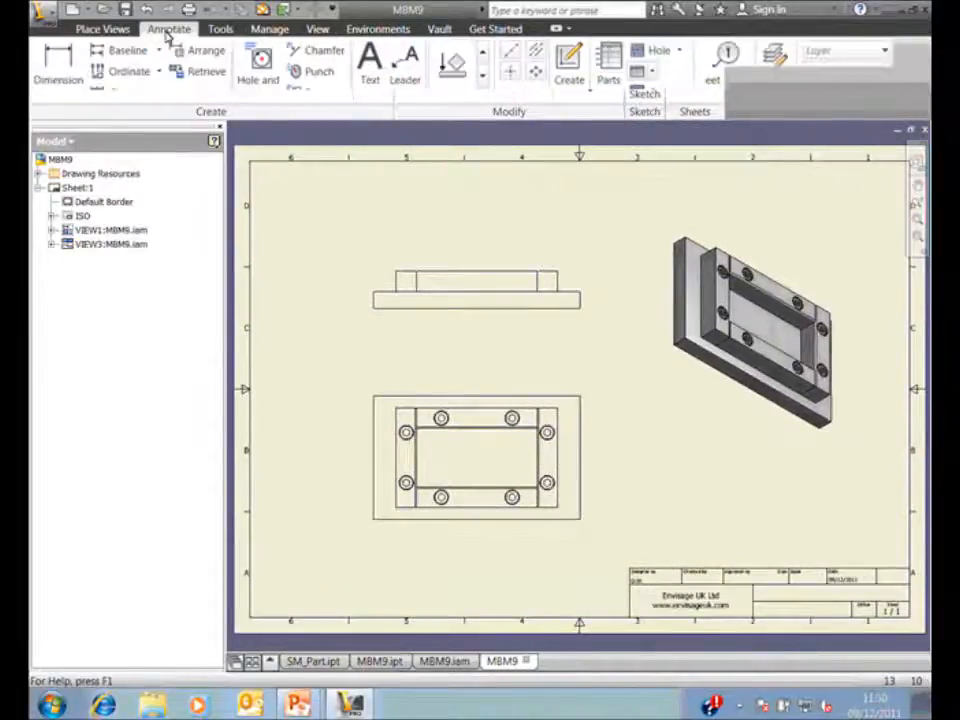
left_click(609, 78)
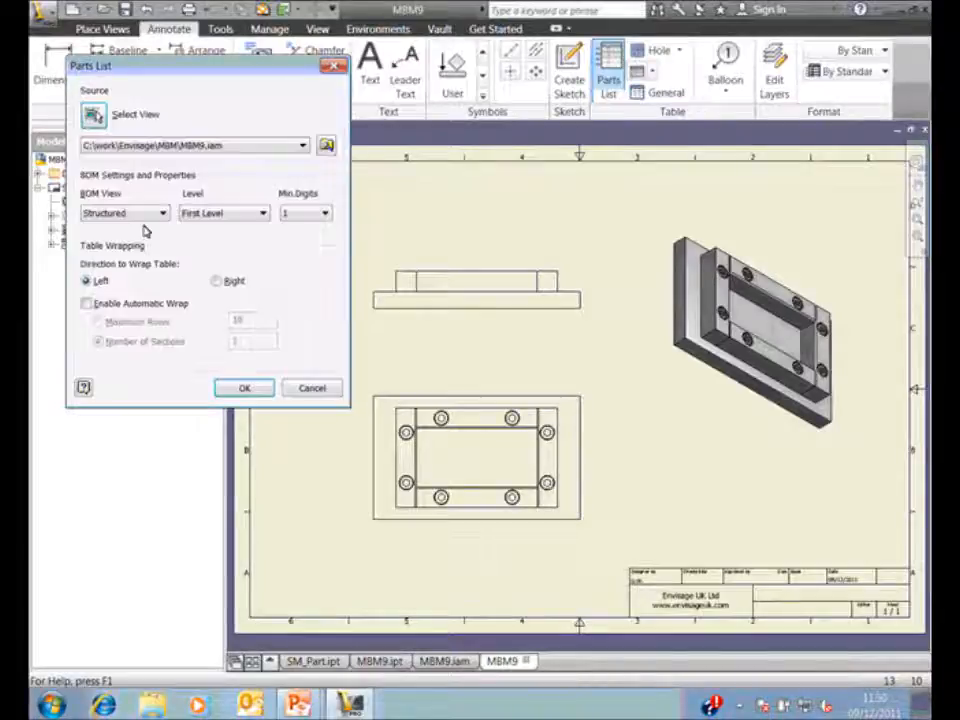
left_click(162, 213)
left_click(189, 236)
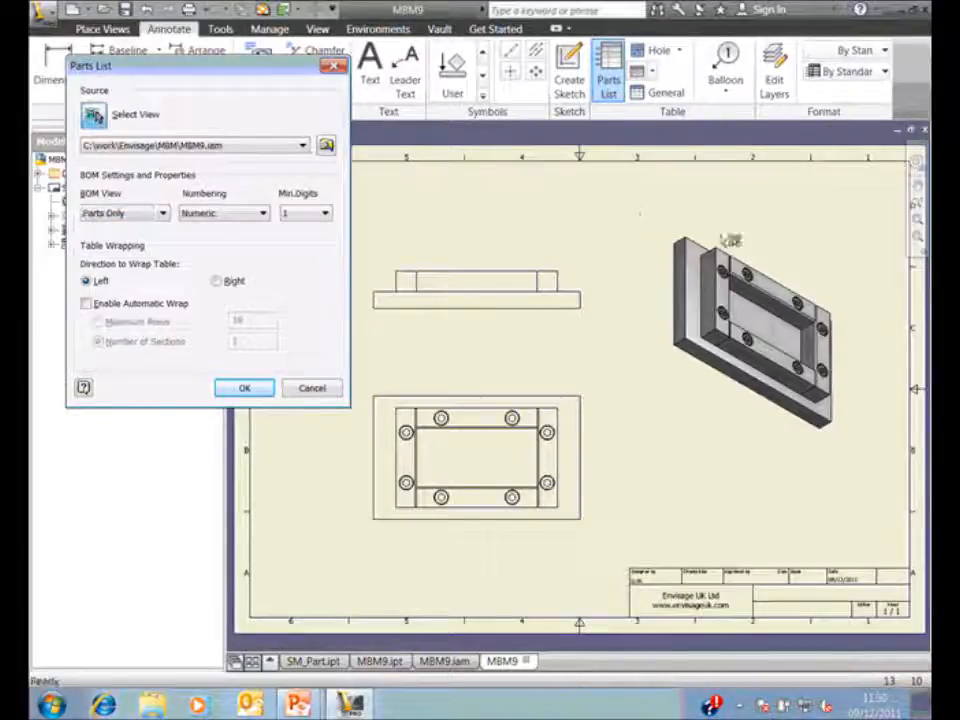
left_click(242, 390)
key("Return")
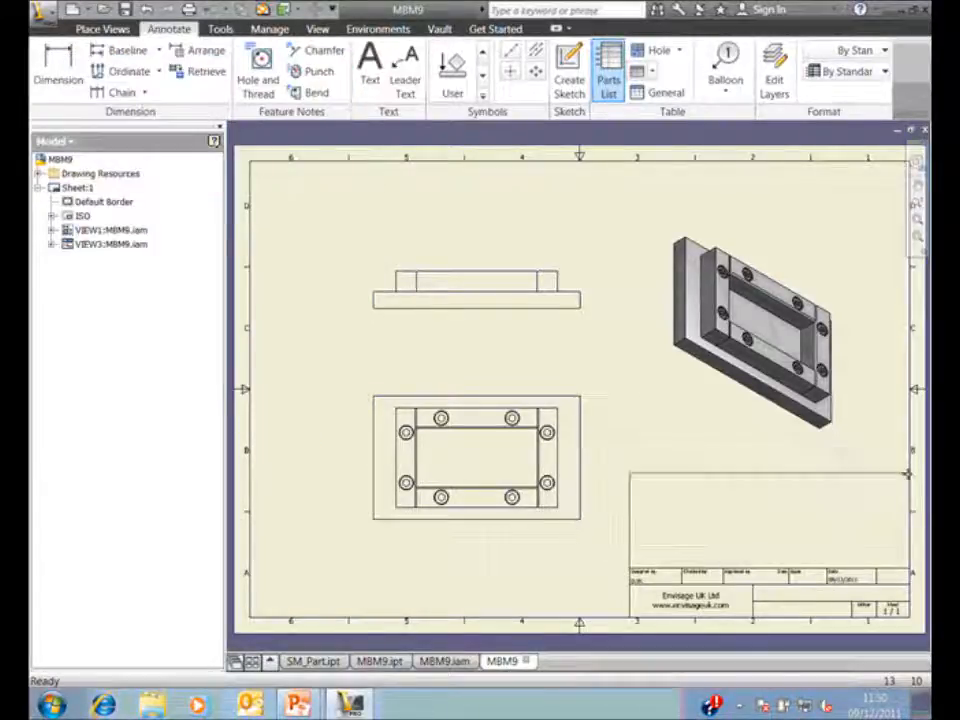
left_click(742, 449)
scroll(586, 436, "up", 5)
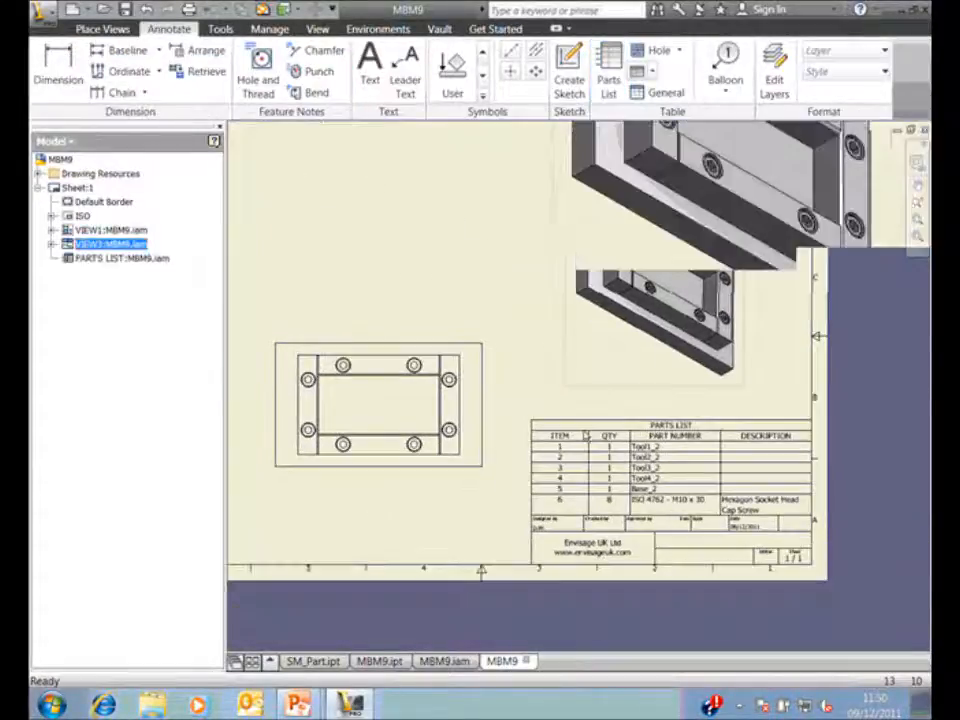
middle_click_drag(525, 364, 388, 240)
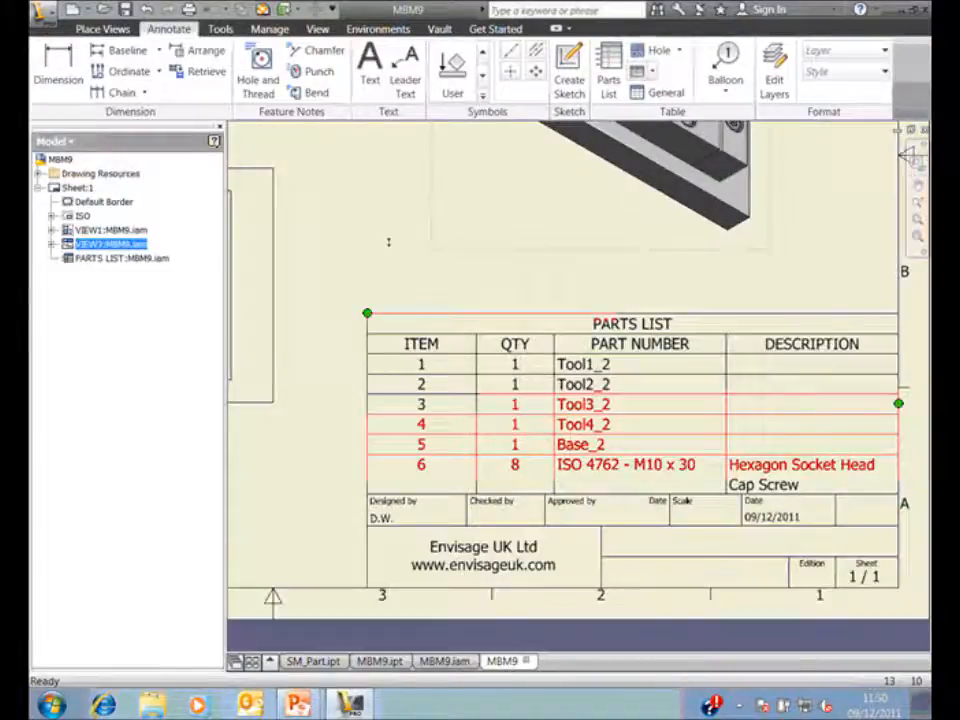
Step: Auto-balloon all components of the shaded isometric view, ignoring multiple instances, with the balloons placed around the view
scroll(388, 240, "down", 5)
middle_click_drag(558, 455, 553, 450)
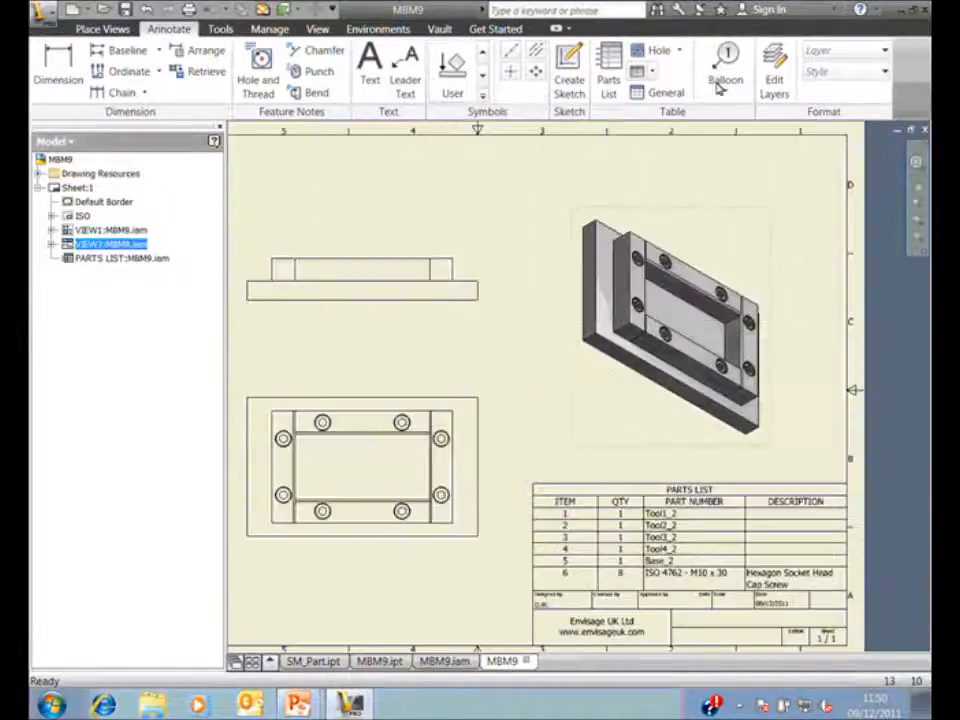
left_click(721, 86)
left_click(725, 93)
left_click(756, 160)
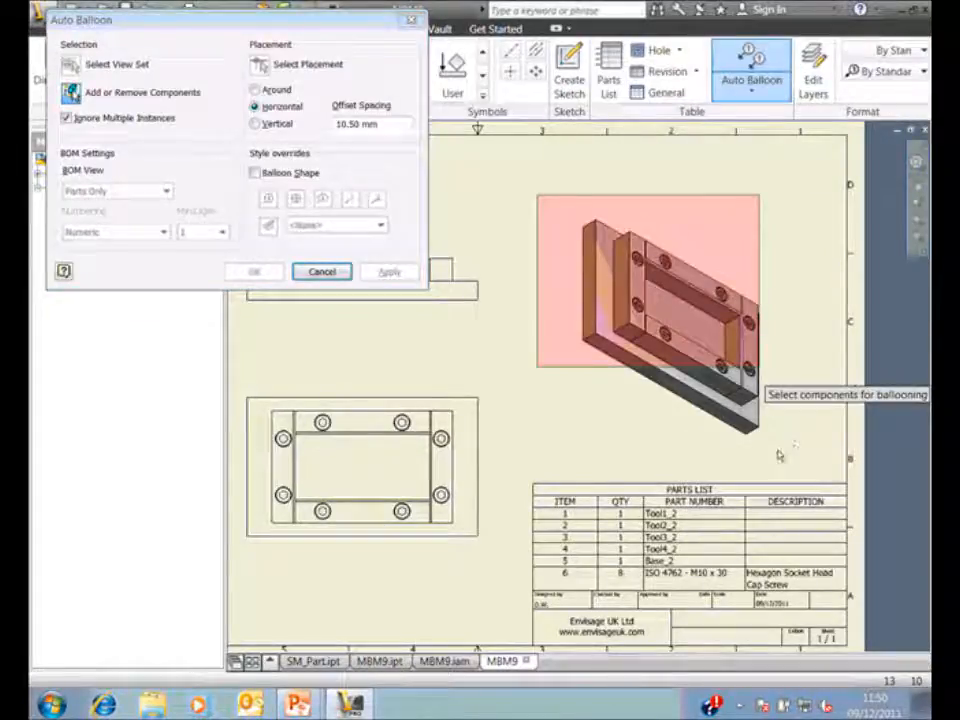
left_click(692, 343)
left_click(254, 90)
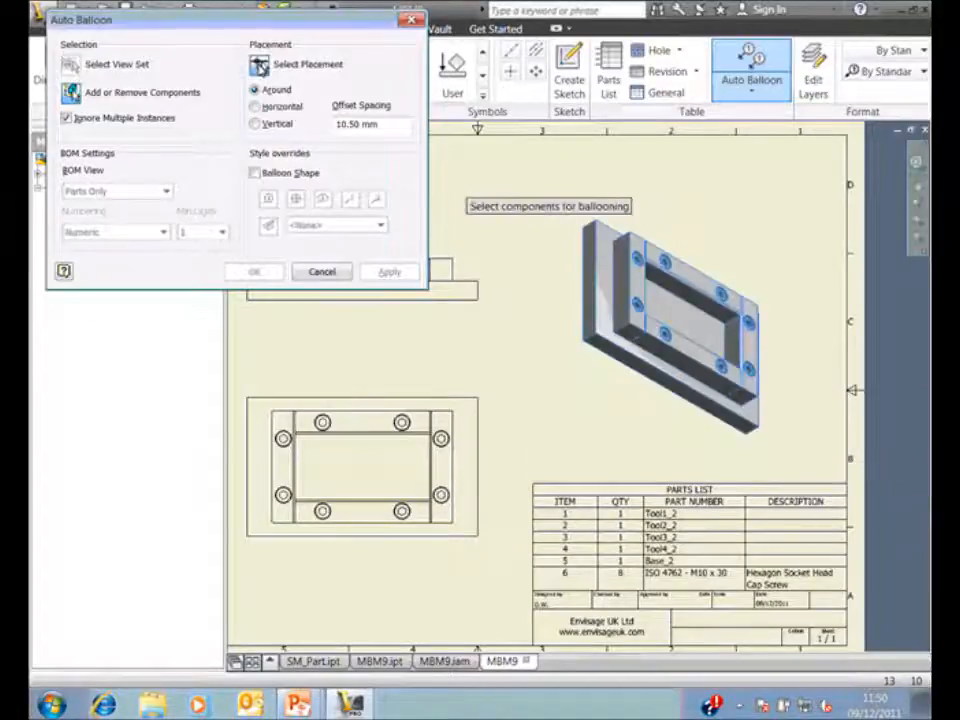
left_click(725, 197)
key("Return")
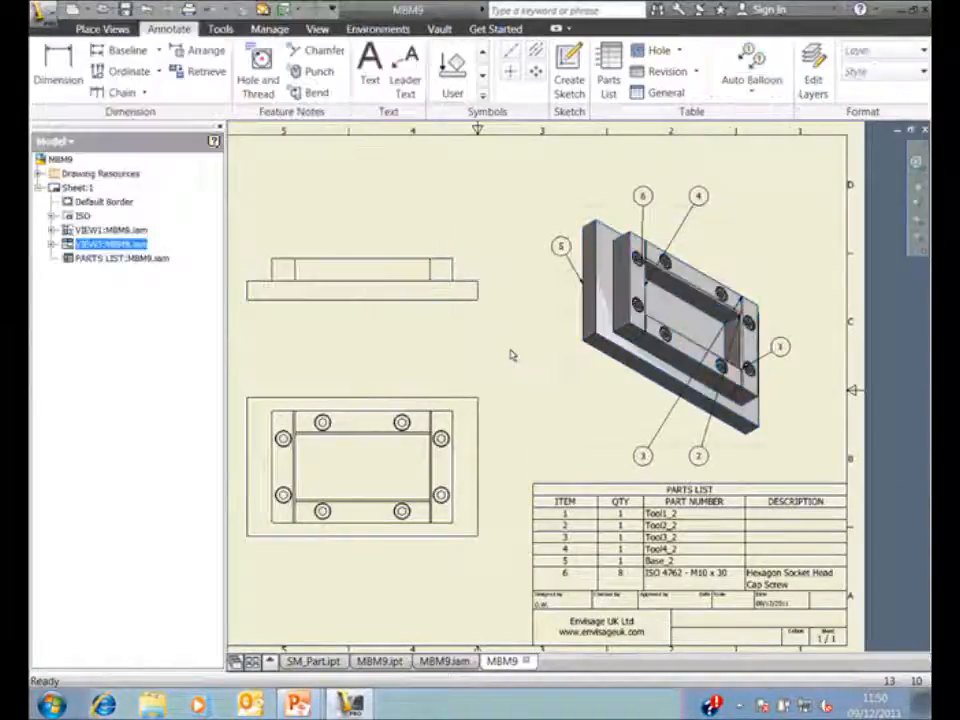
Step: In SM_Part.ipt, set the length dimension of the rectangular cutout sketch to 100 mm and finish the sketch
scroll(488, 181, "up", 2)
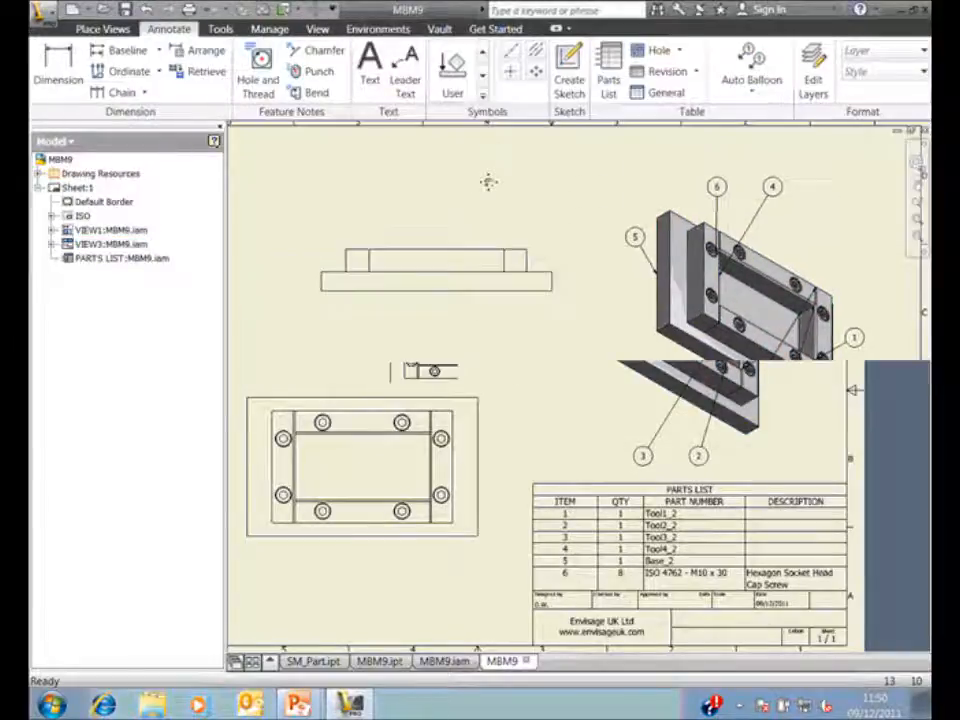
scroll(495, 215, "down", 3)
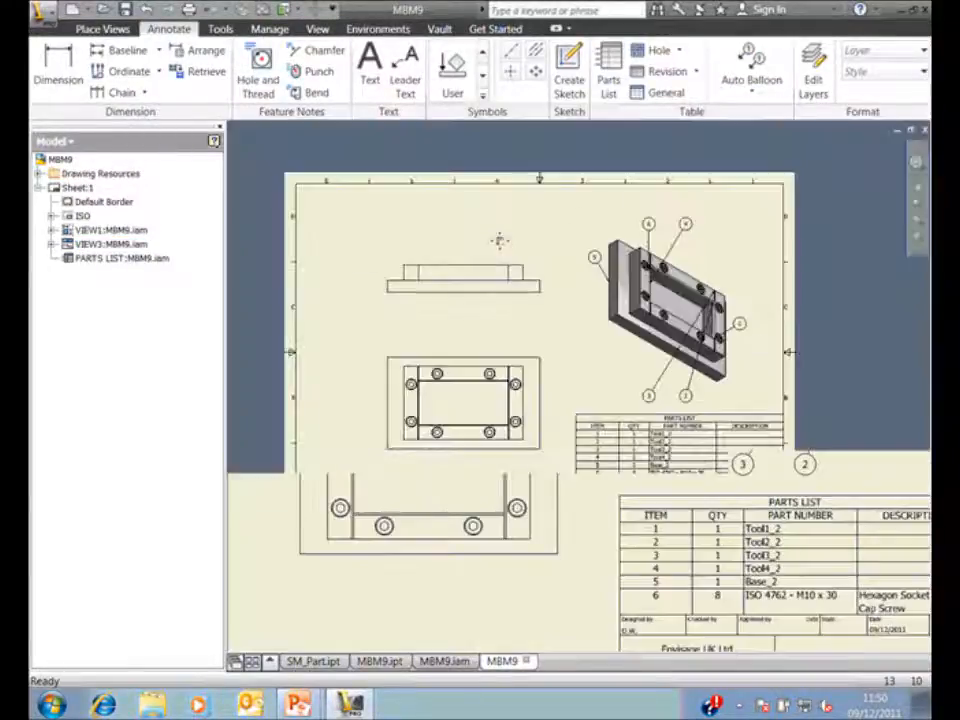
left_click(314, 662)
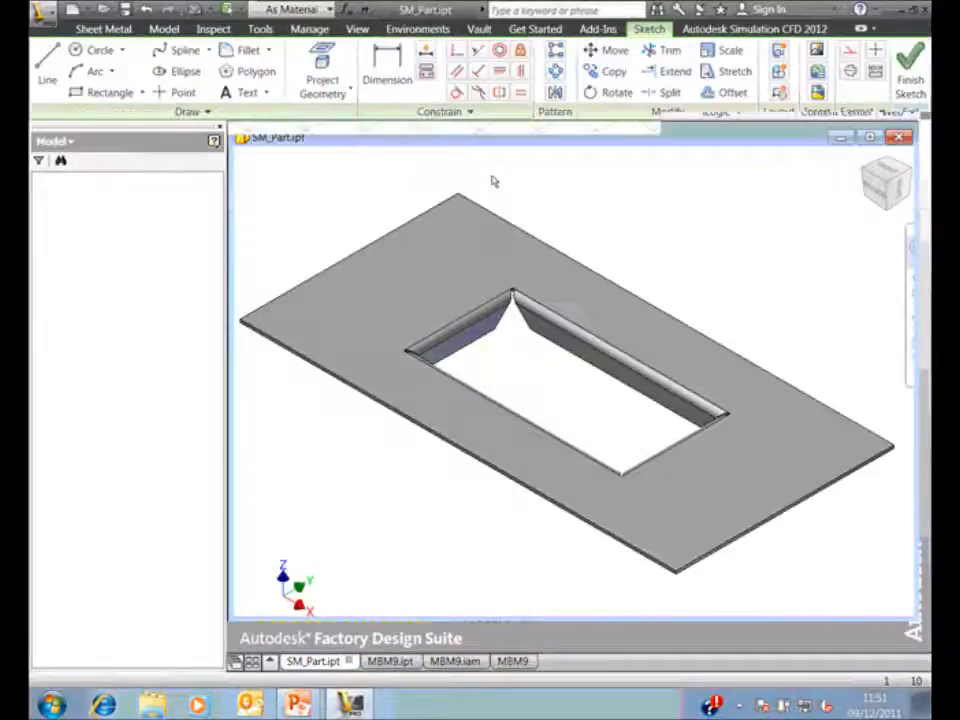
double_click(492, 425)
type("100")
key("Return")
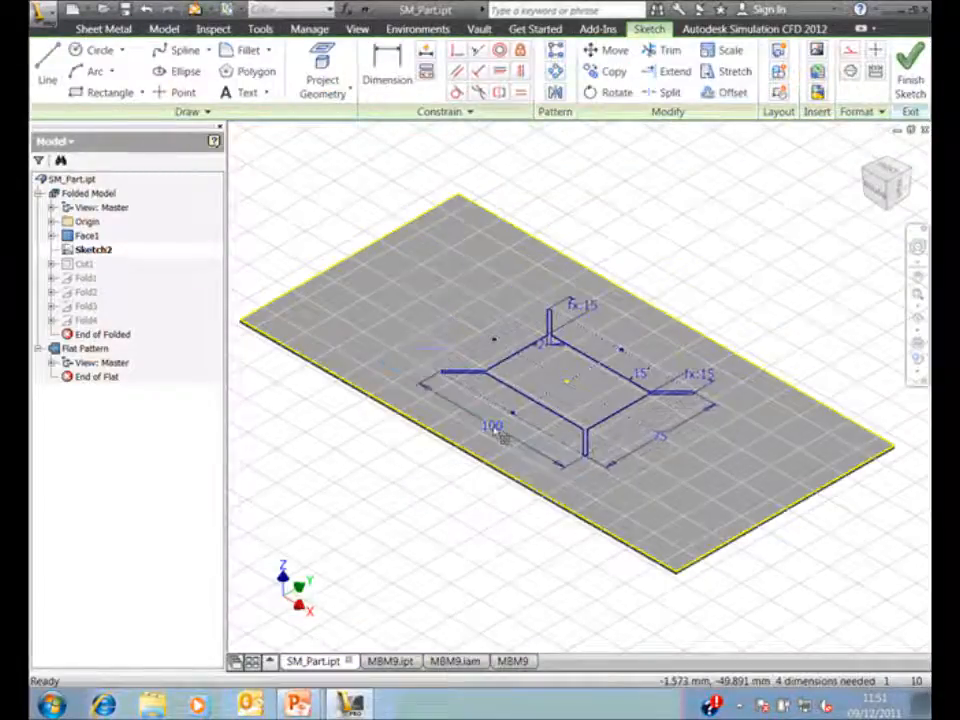
left_click(913, 80)
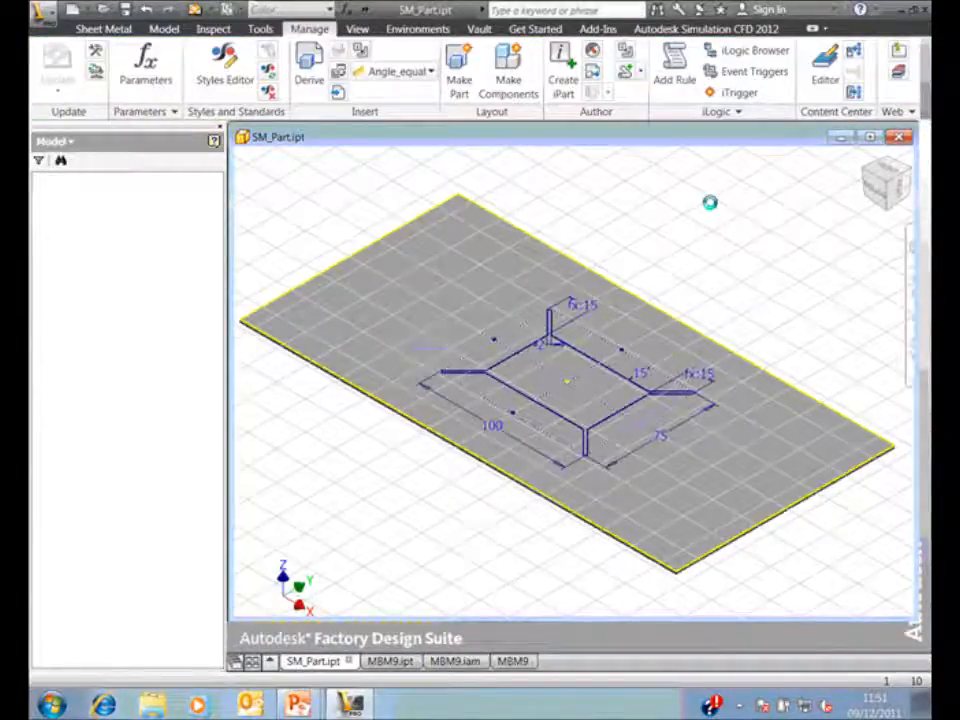
Step: Carry the changed cutout length through MBM9.ipt and assembly MBM9.iam, and return to the MBM9 drawing
left_click(388, 663)
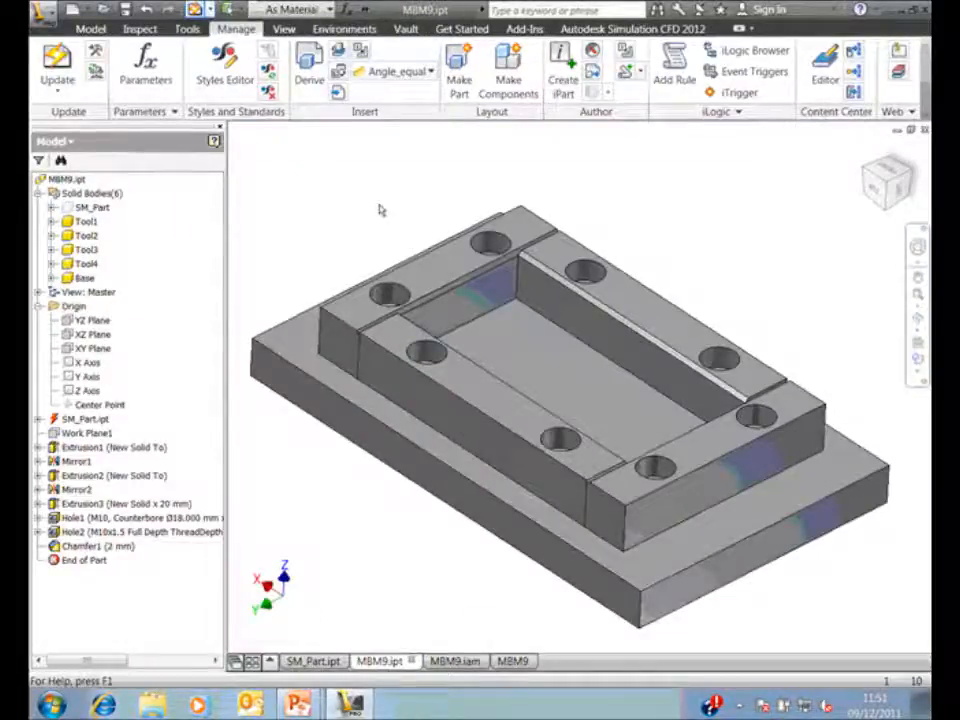
left_click(455, 661)
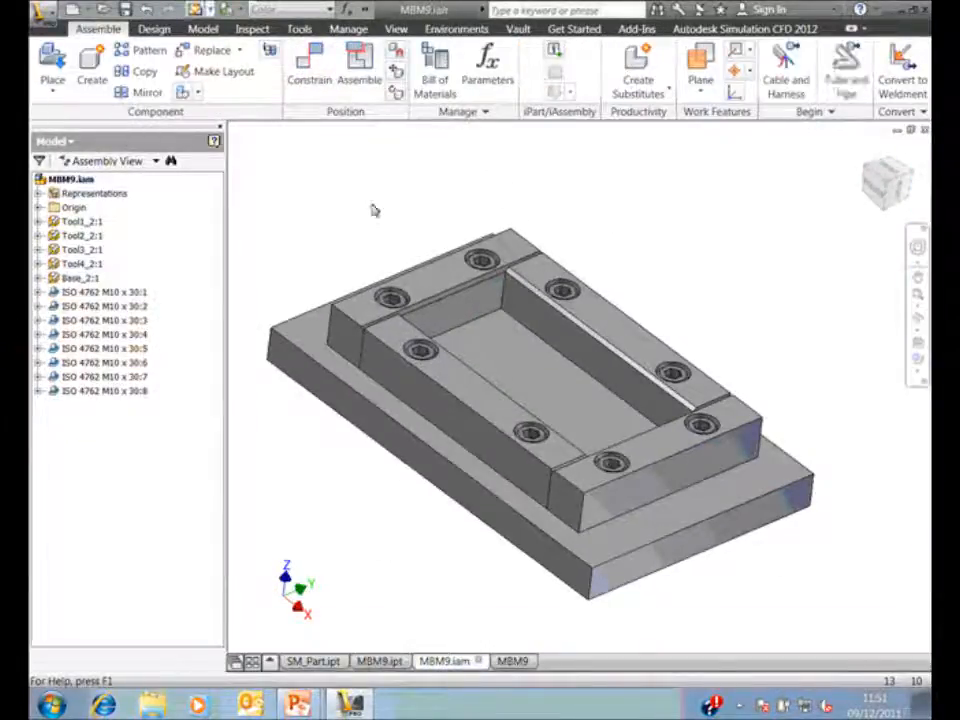
left_click(514, 661)
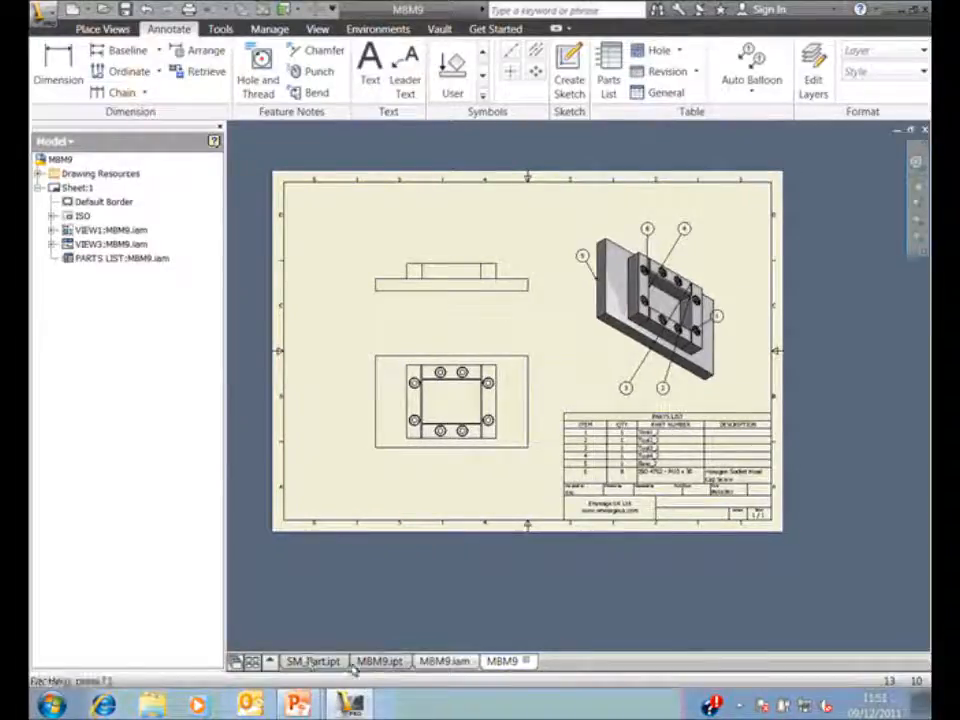
mouse_move(316, 666)
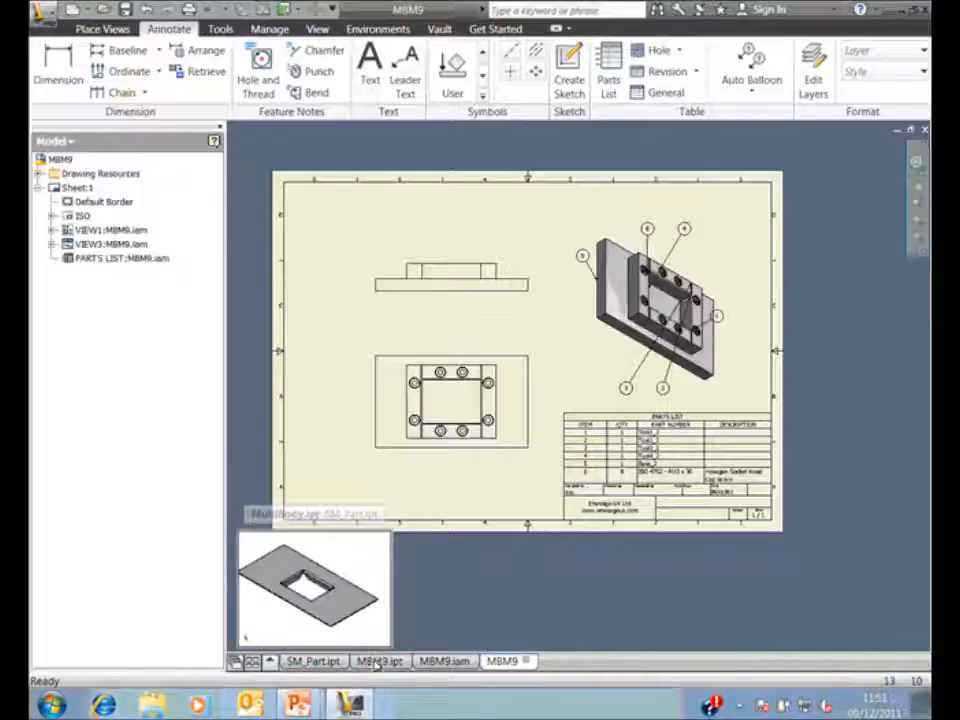
mouse_move(377, 666)
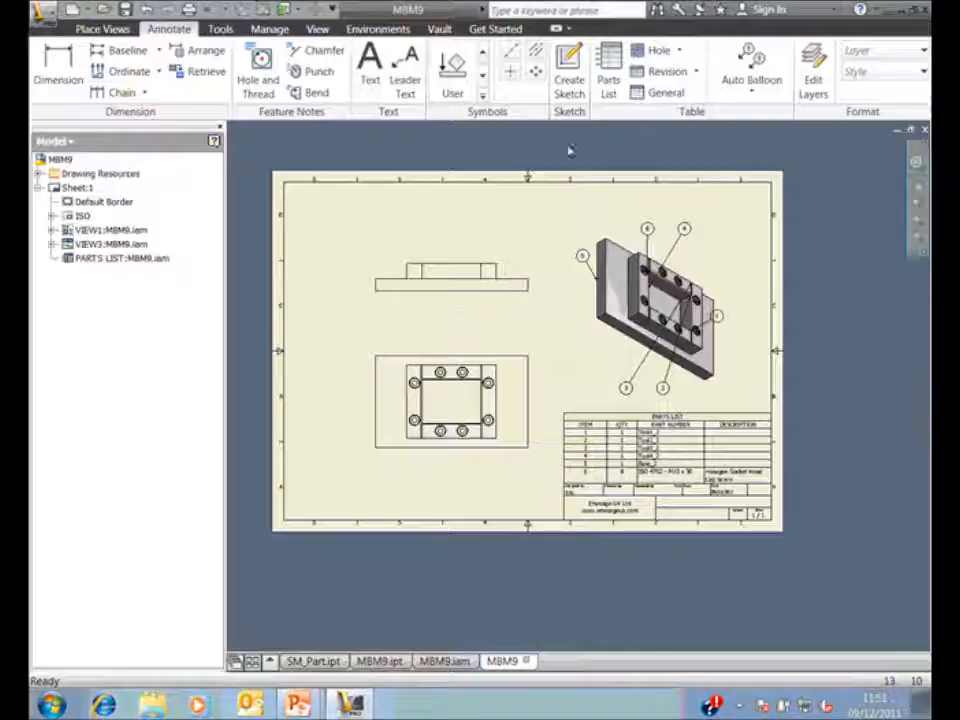
mouse_move(566, 157)
middle_mouse_down()
mouse_move(583, 175)
mouse_move(571, 153)
middle_mouse_up()
scroll(577, 169, "down", 5)
scroll(577, 169, "up", 4)
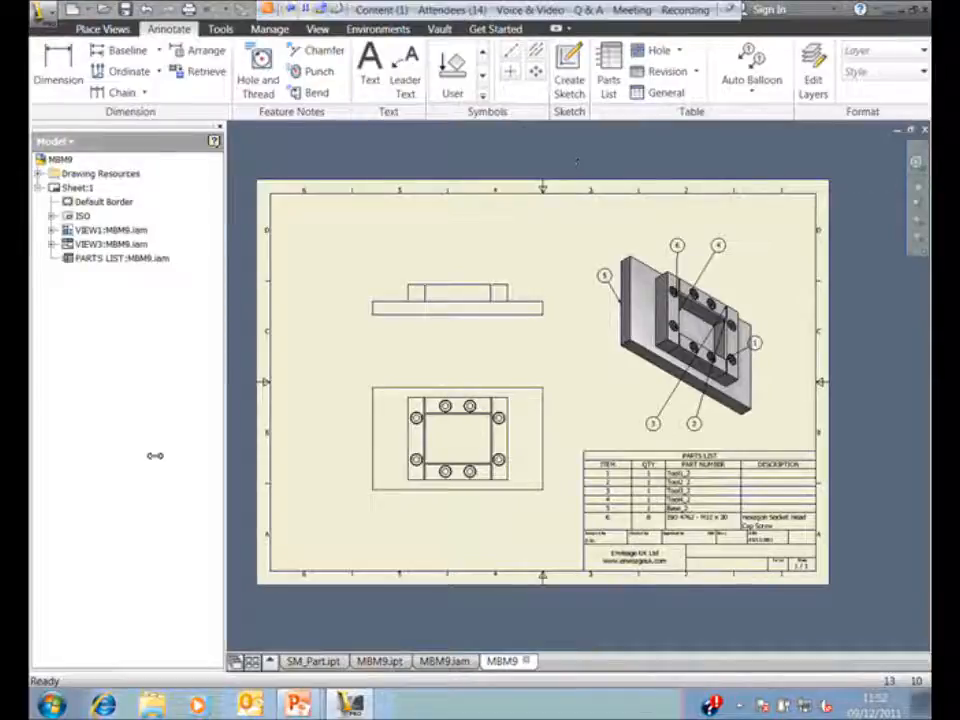
Step: Switch to the running PowerPoint slide show of Multi-body modelling.pptx
left_click(299, 704)
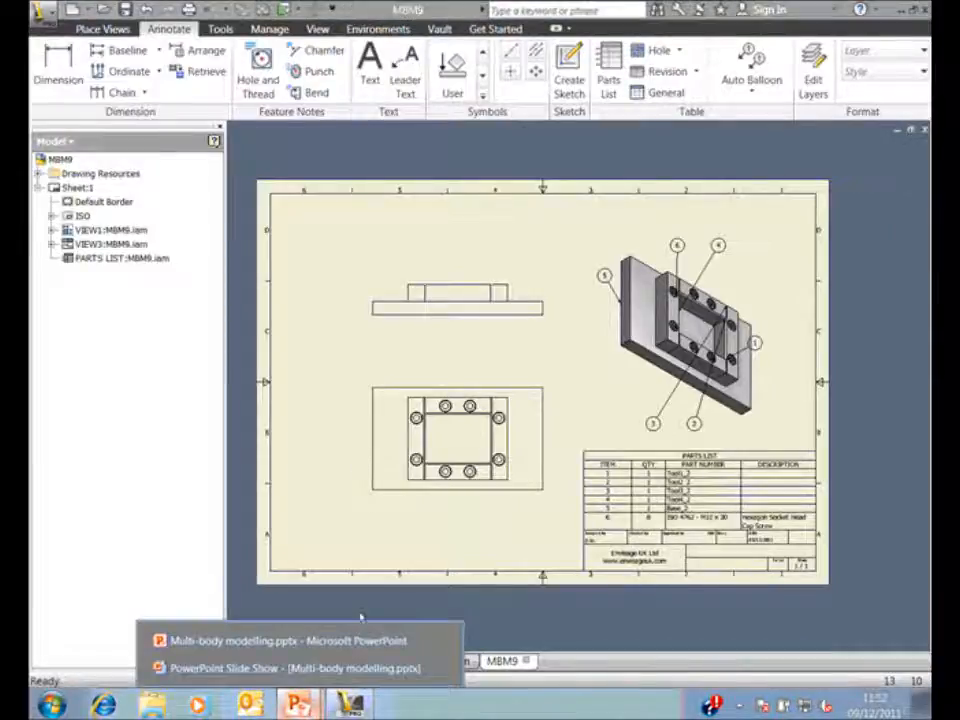
left_click(311, 668)
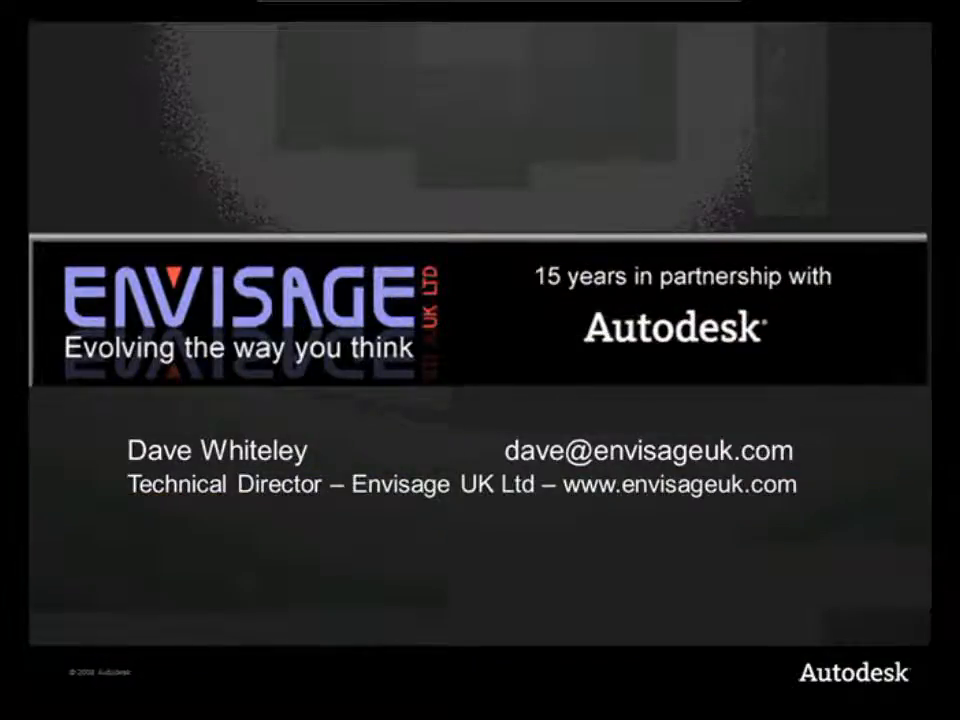
mouse_move(290, 9)
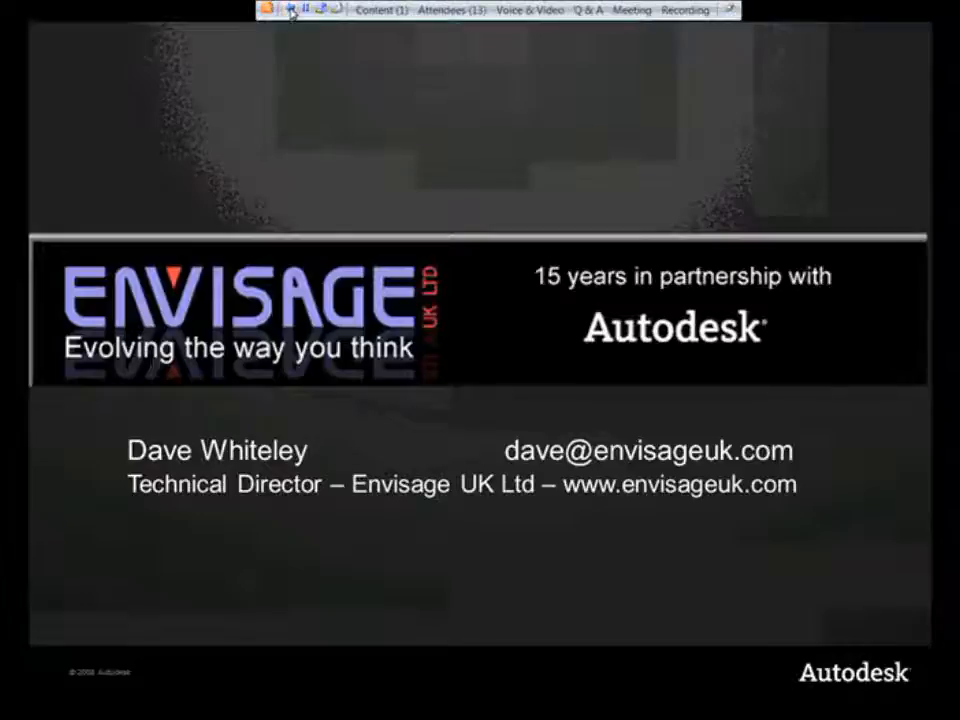